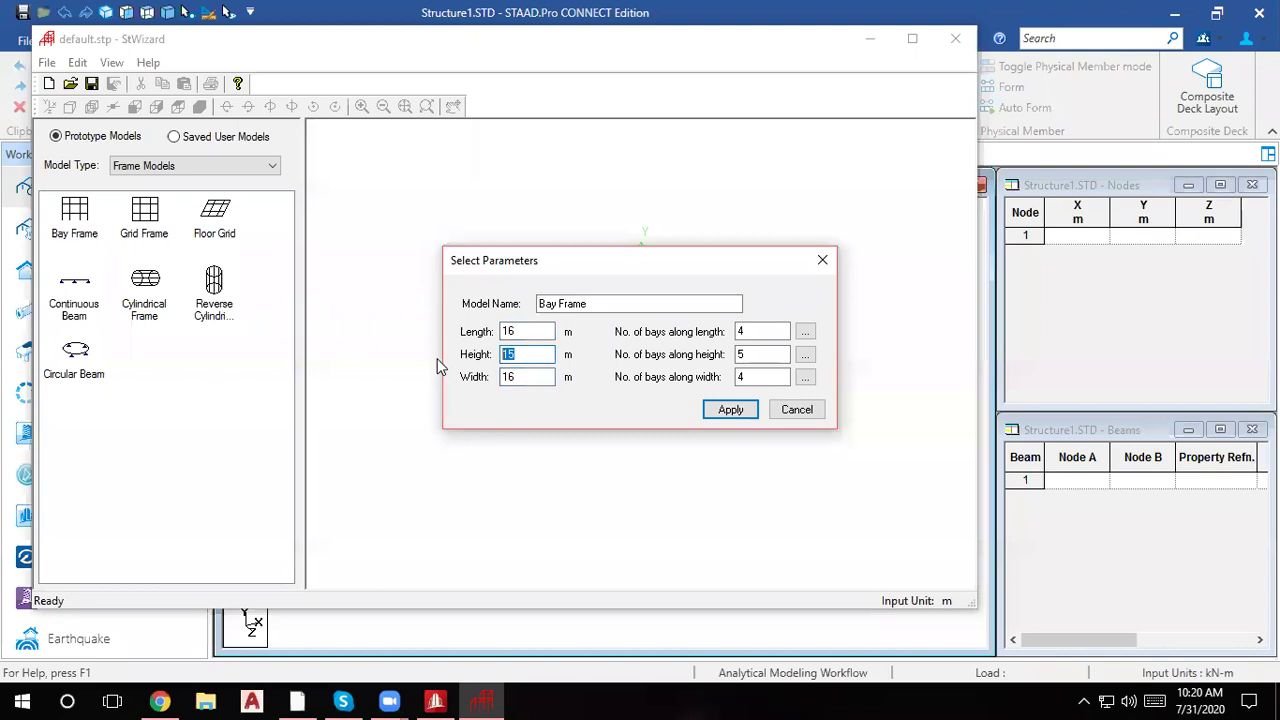
# Step: Generate the bay frame with a height of 18 m and 6 bays along the height
pyautogui.write('1')
pyautogui.click(435, 643)
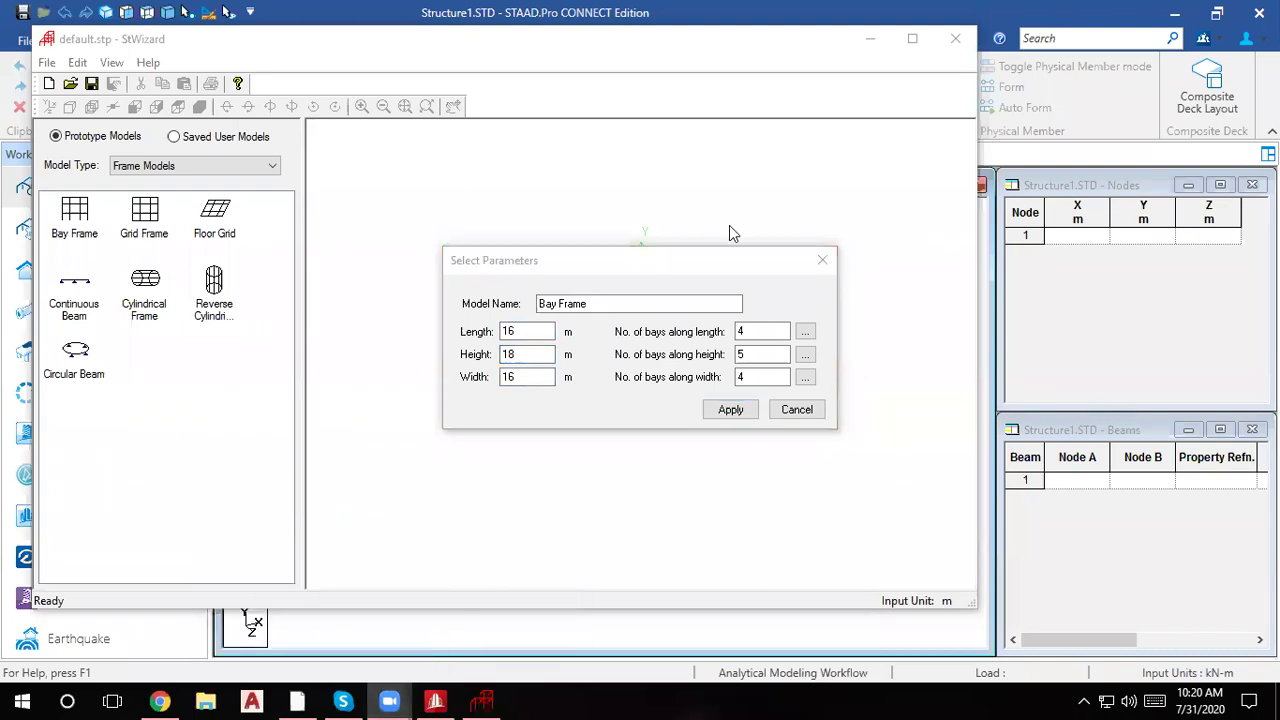
pyautogui.click(760, 343)
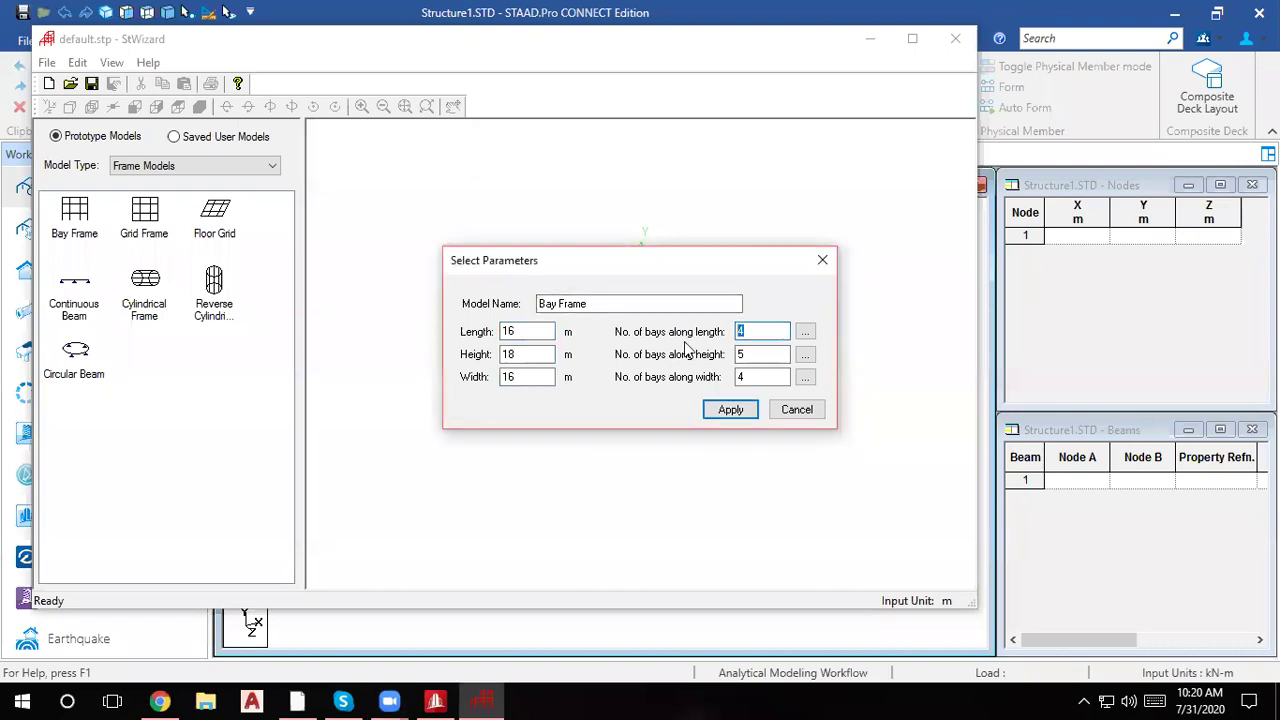
pyautogui.doubleClick(766, 354)
pyautogui.write('6')
pyautogui.doubleClick(760, 377)
pyautogui.click(731, 410)
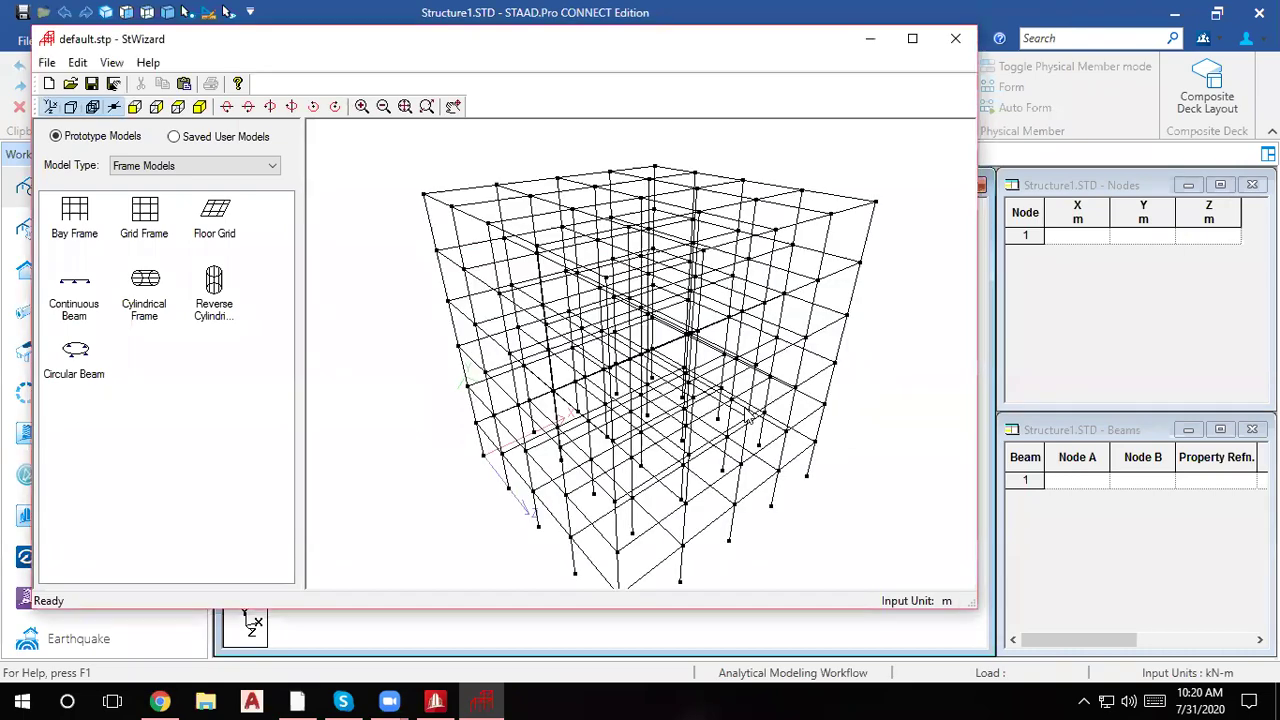
# Step: Close the structure wizard and transfer the bay frame prototype into the STAAD.Pro model at X, Y and Z offsets of 0
pyautogui.moveTo(736, 376); pyautogui.dragTo(913, 195)
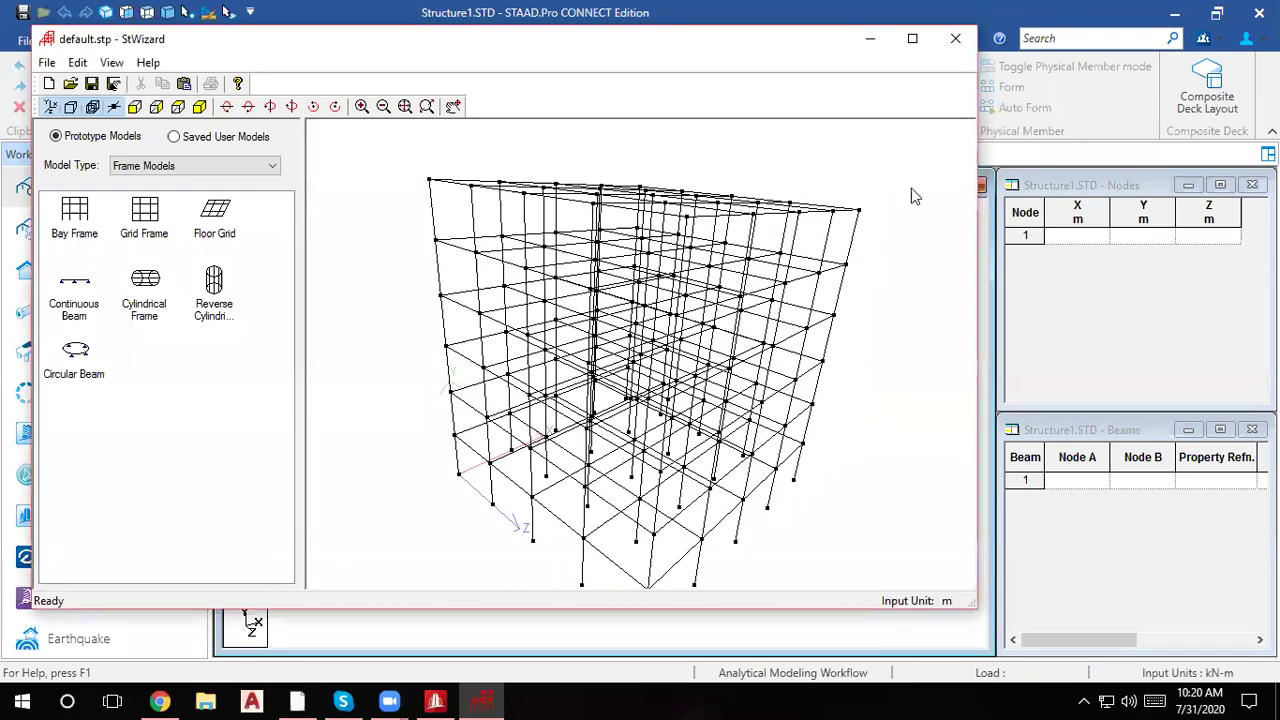
pyautogui.click(955, 38)
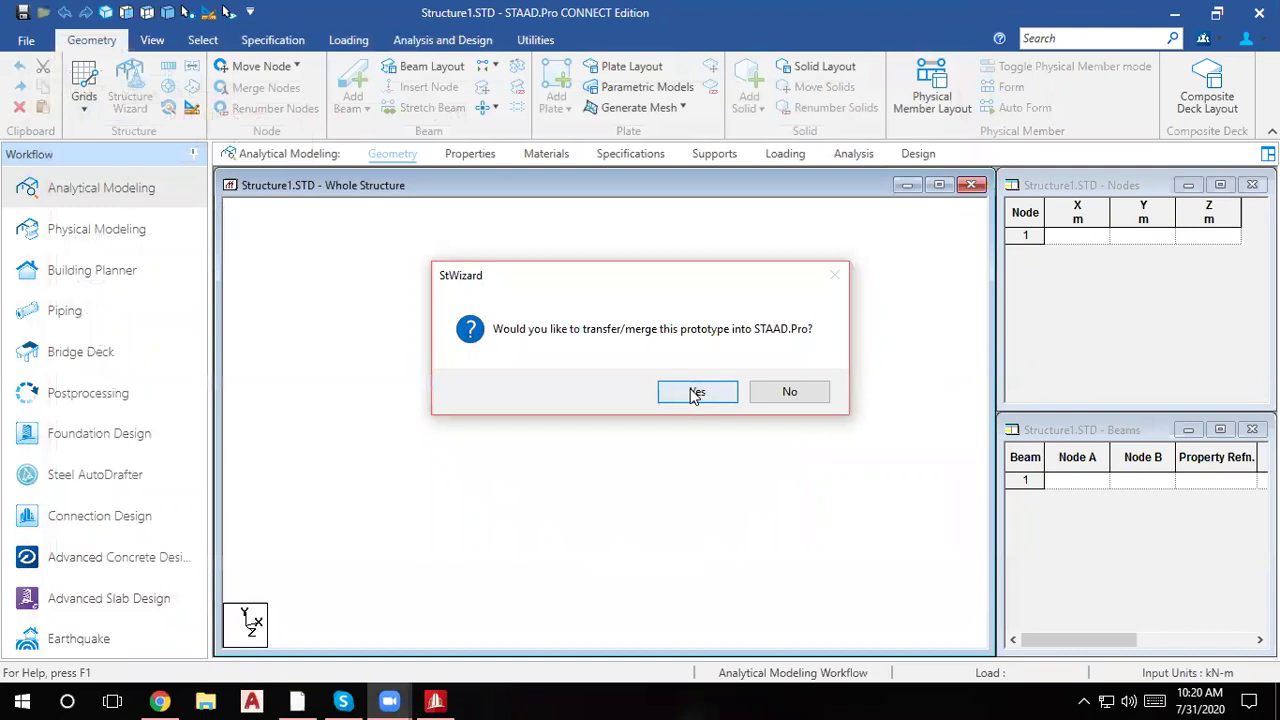
pyautogui.click(696, 390)
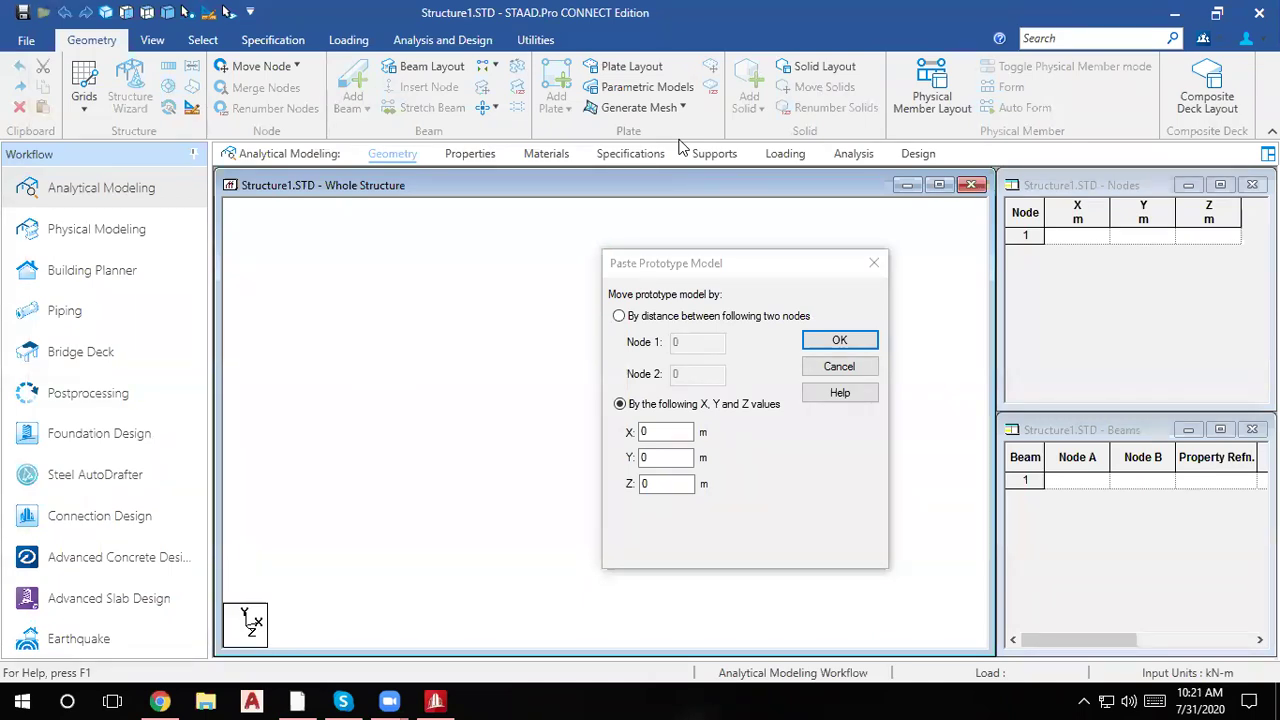
pyautogui.click(812, 342)
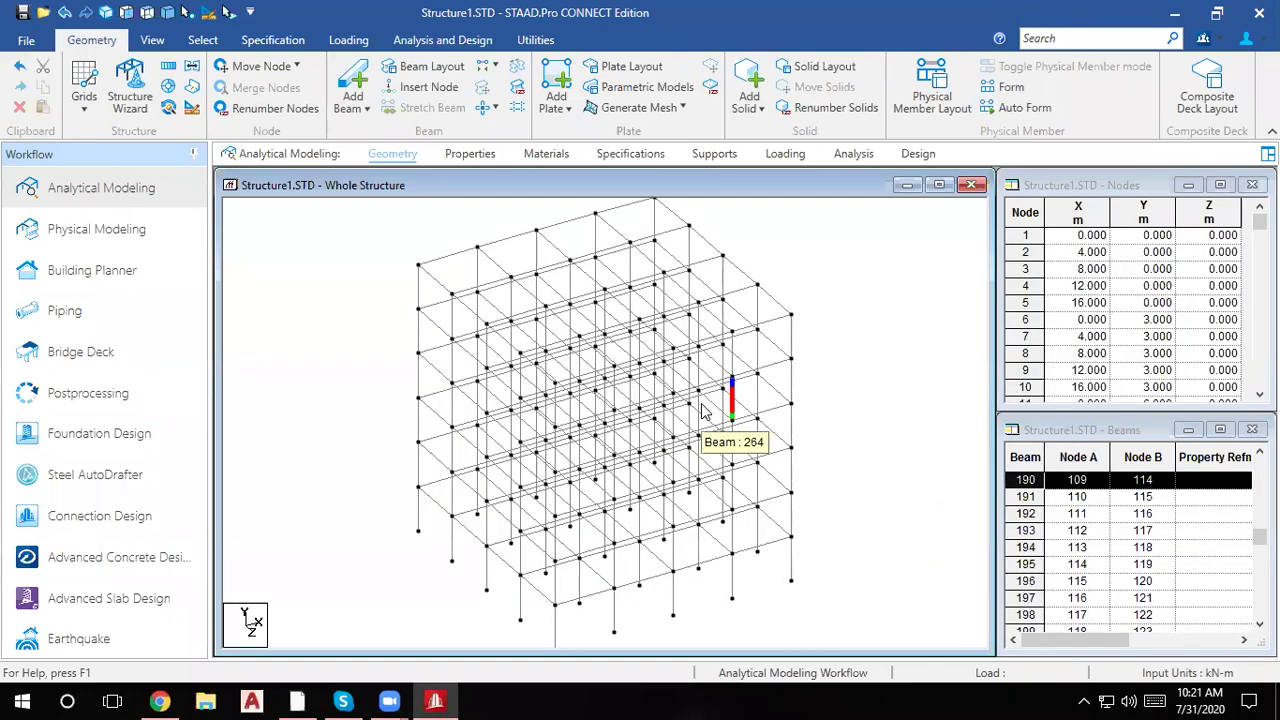
pyautogui.click(125, 13)
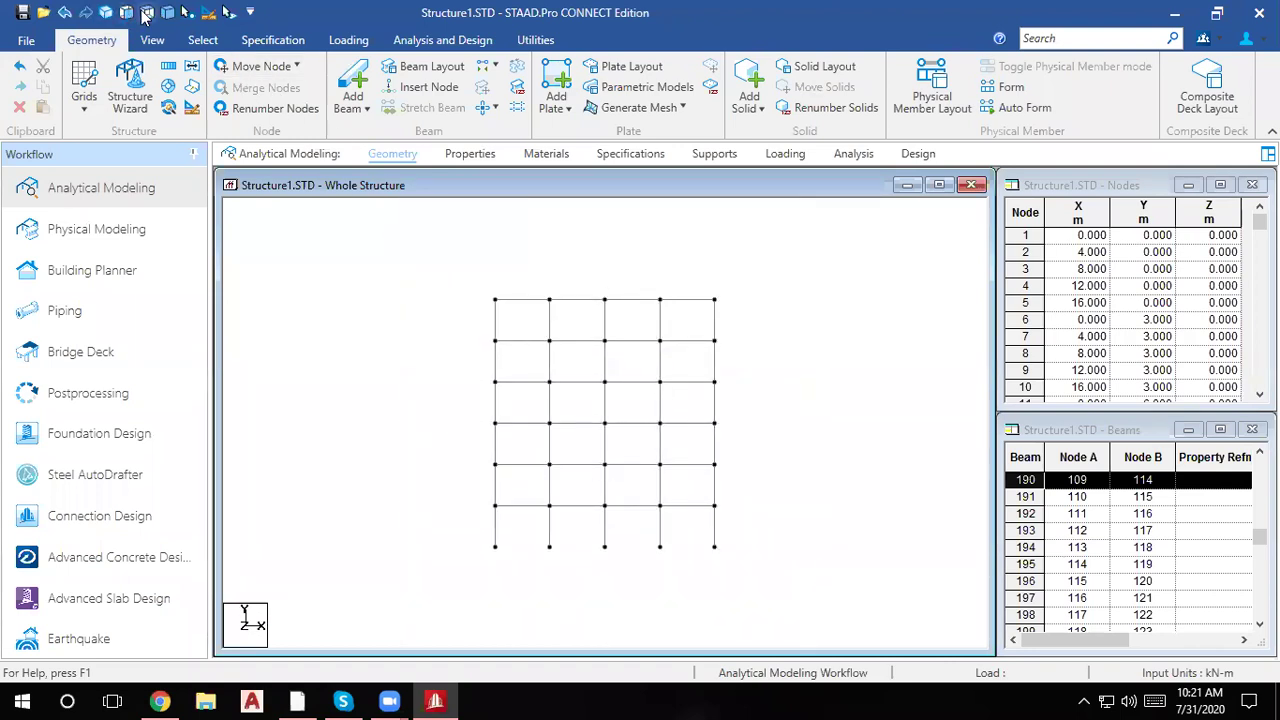
pyautogui.click(146, 12)
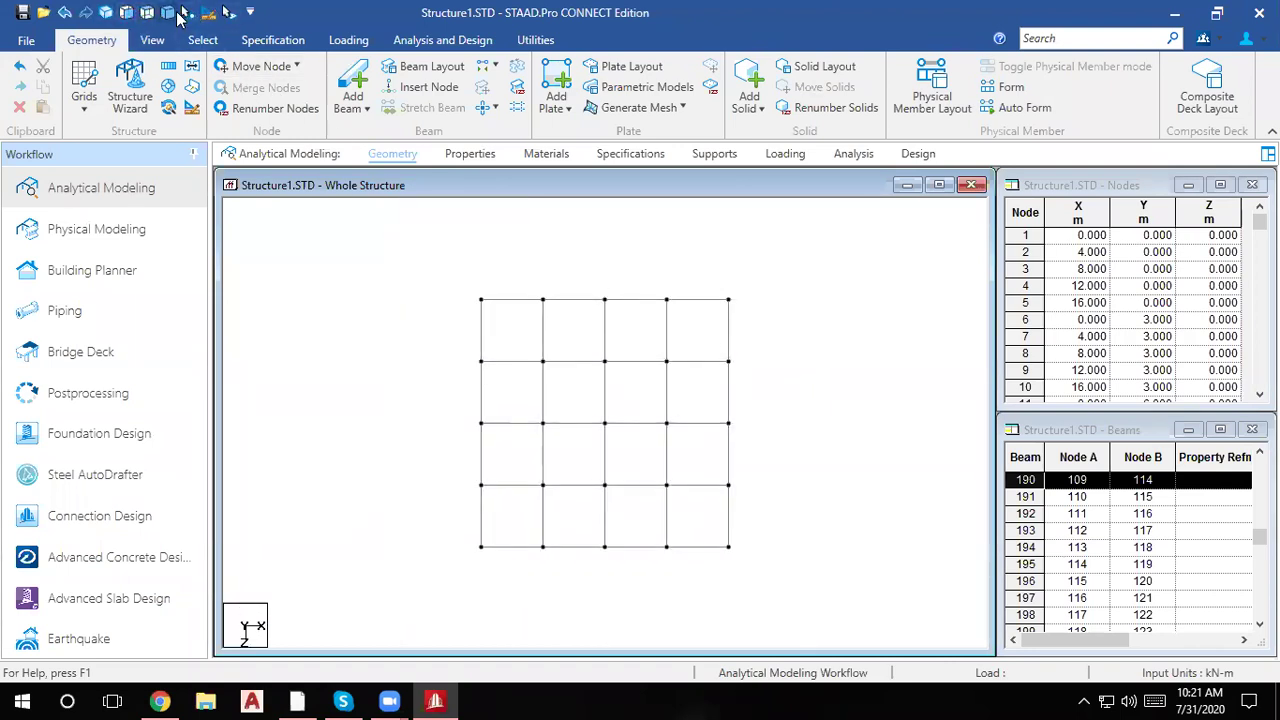
pyautogui.click(186, 12)
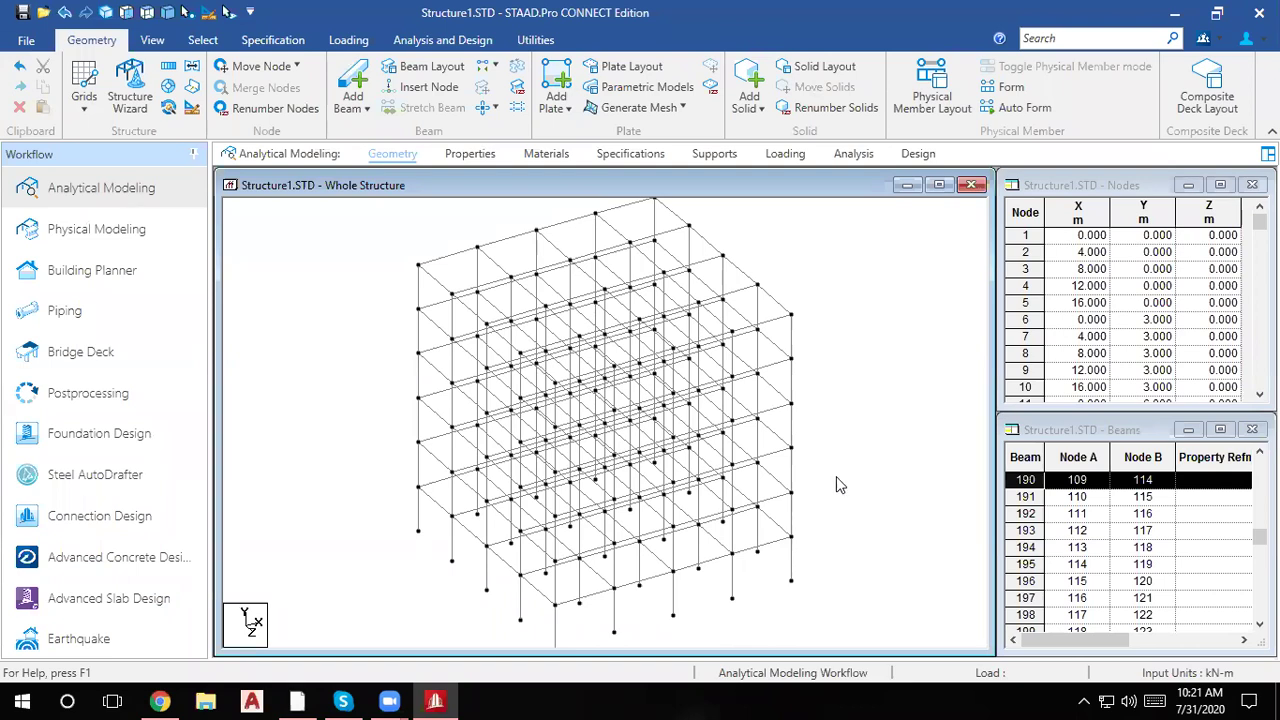
# Step: Define a rectangular concrete section property with YD 0.3 m and ZD 0.3 m
pyautogui.click(462, 158)
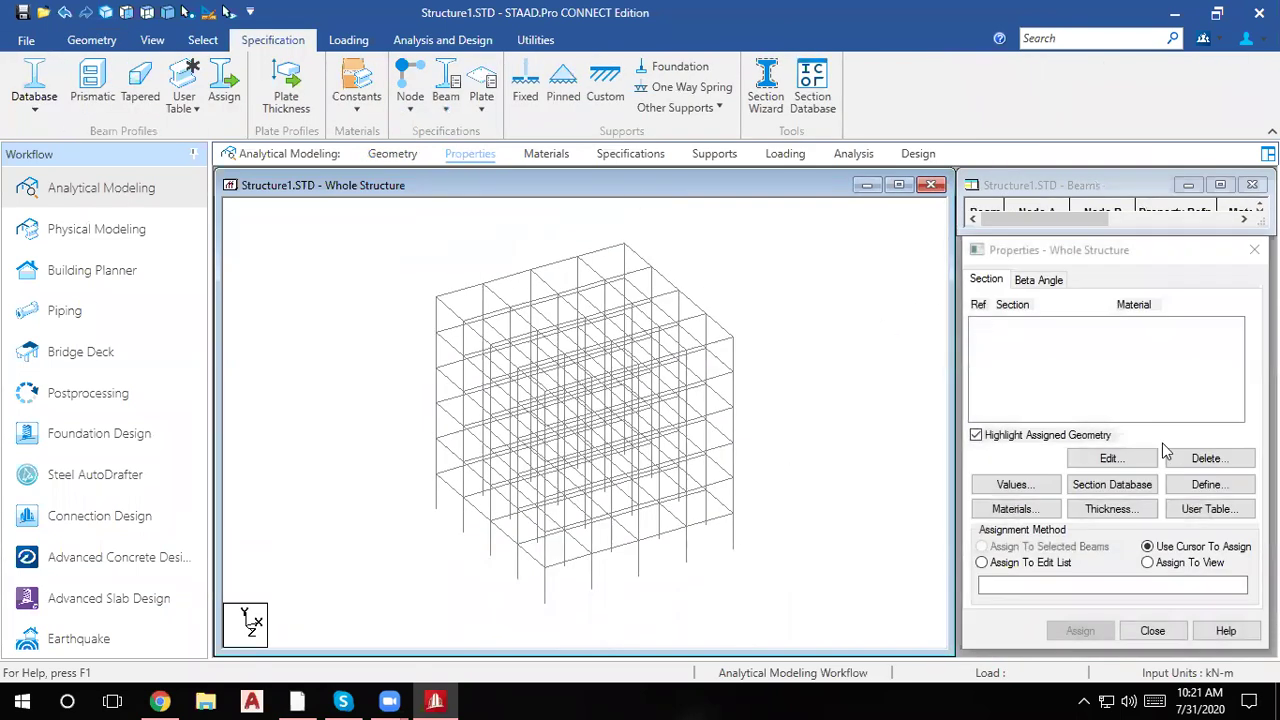
pyautogui.click(1208, 488)
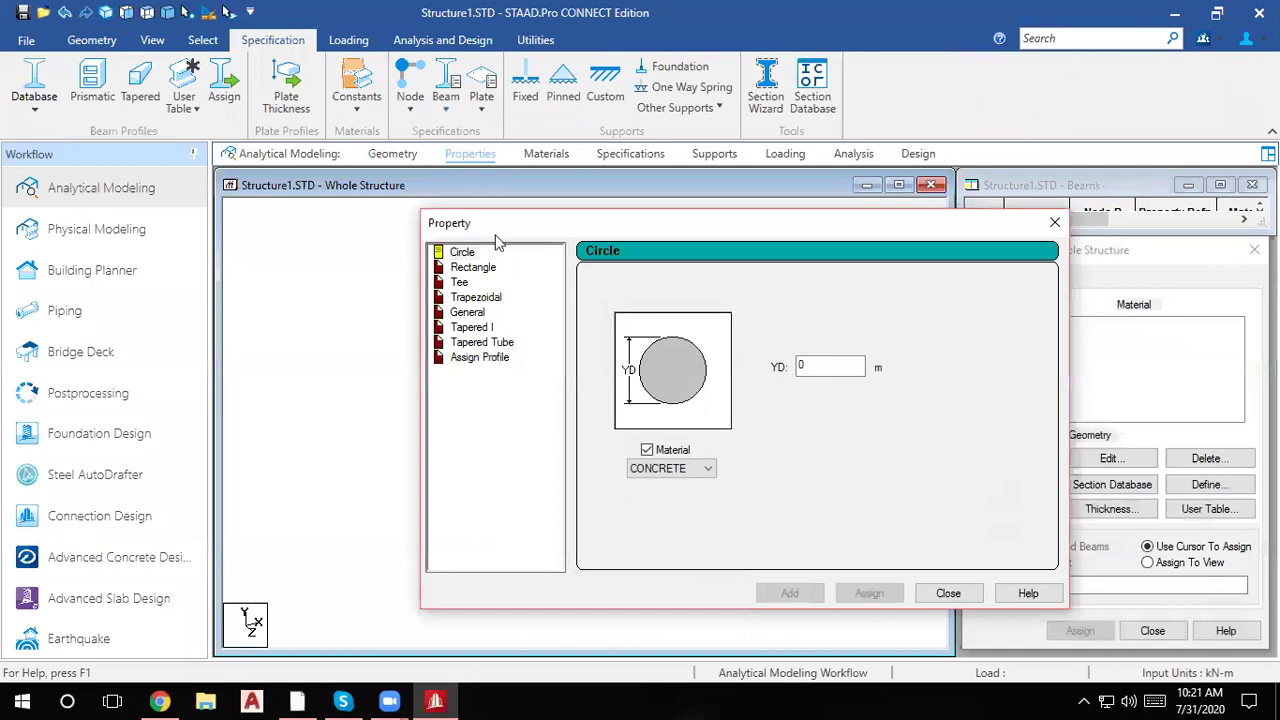
pyautogui.click(465, 268)
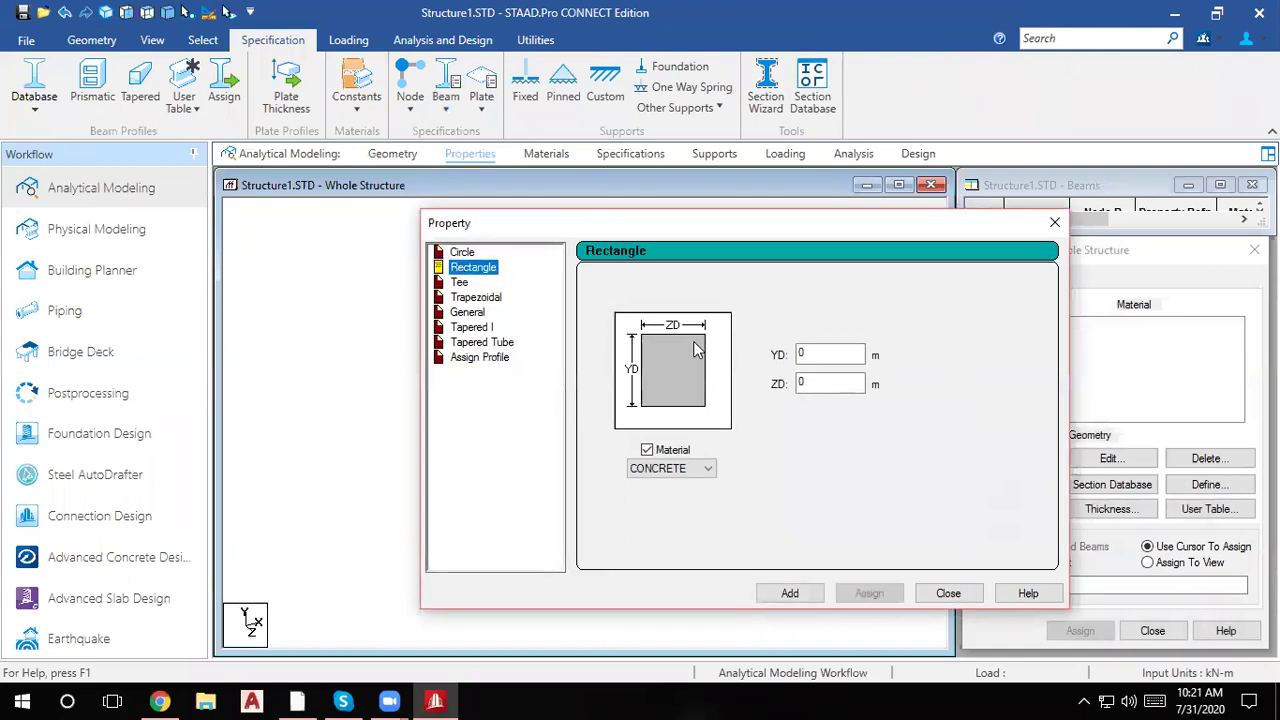
pyautogui.doubleClick(818, 353)
pyautogui.press('BackSpace')
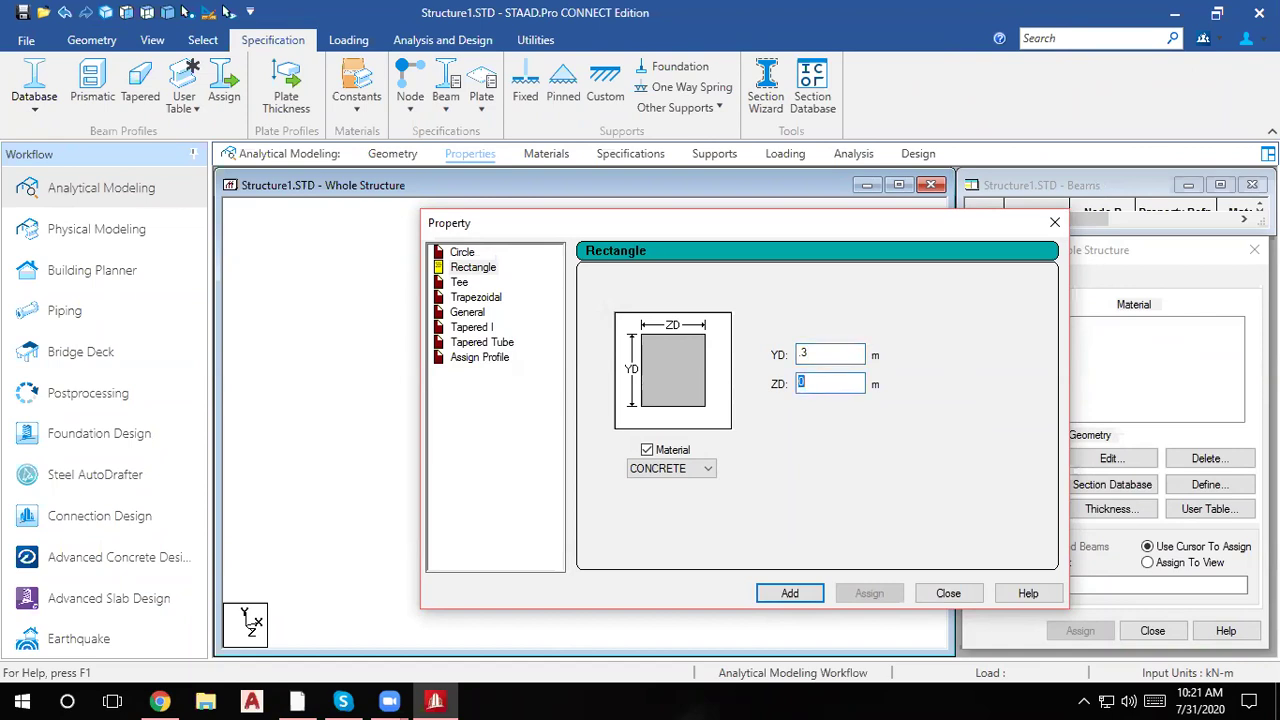
pyautogui.click(790, 593)
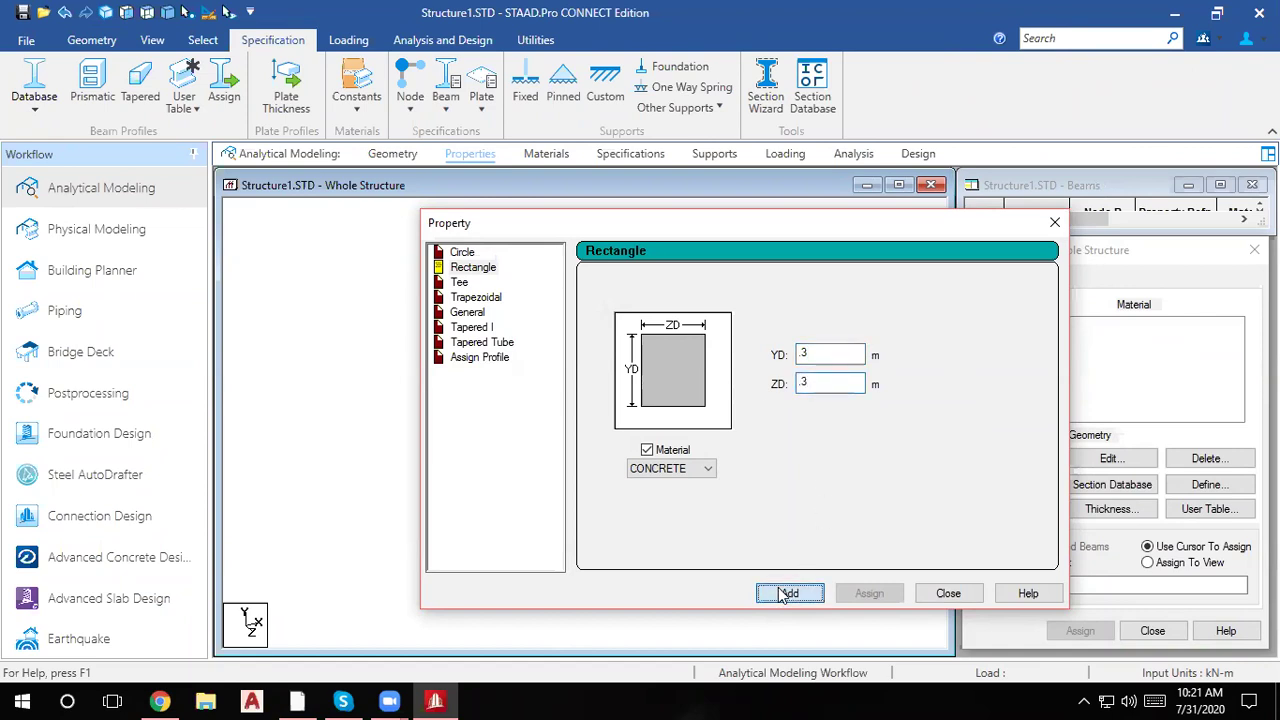
# Step: Add a second rectangular concrete section with YD 0.23 m and ZD 0.23 m, and close the property definition
pyautogui.click(805, 354)
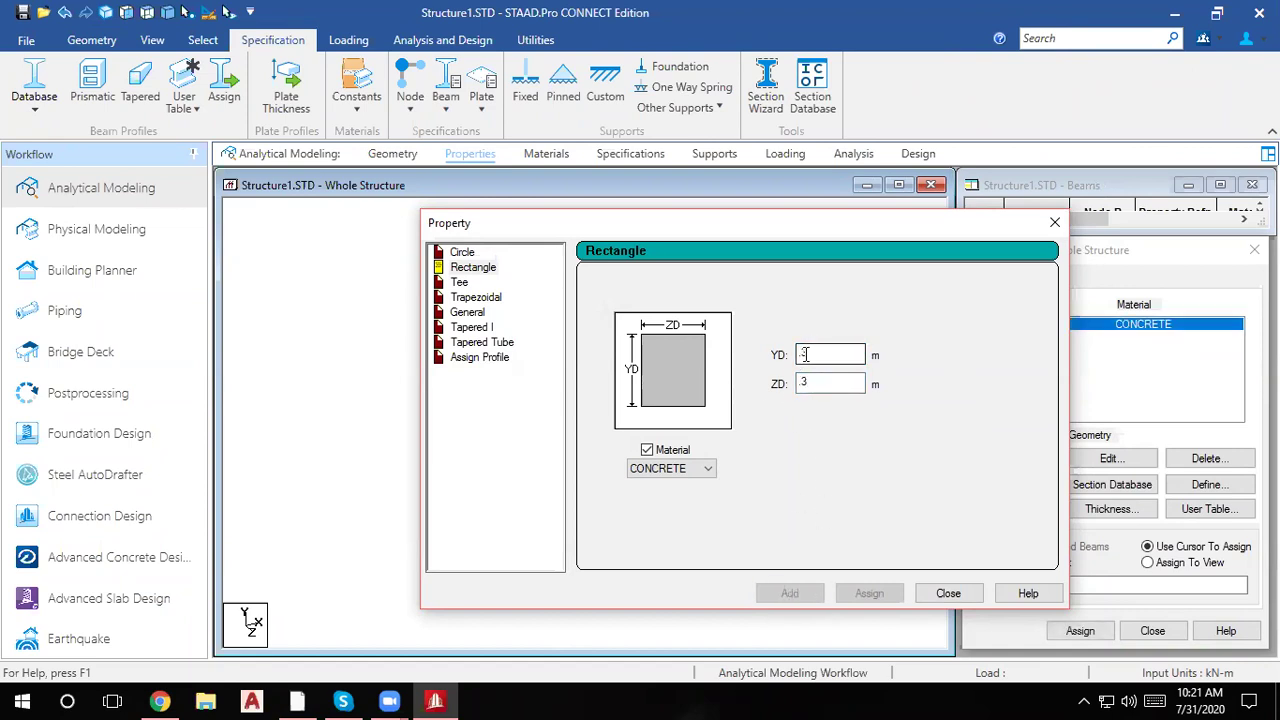
pyautogui.write('2')
pyautogui.click(805, 383)
pyautogui.write('2')
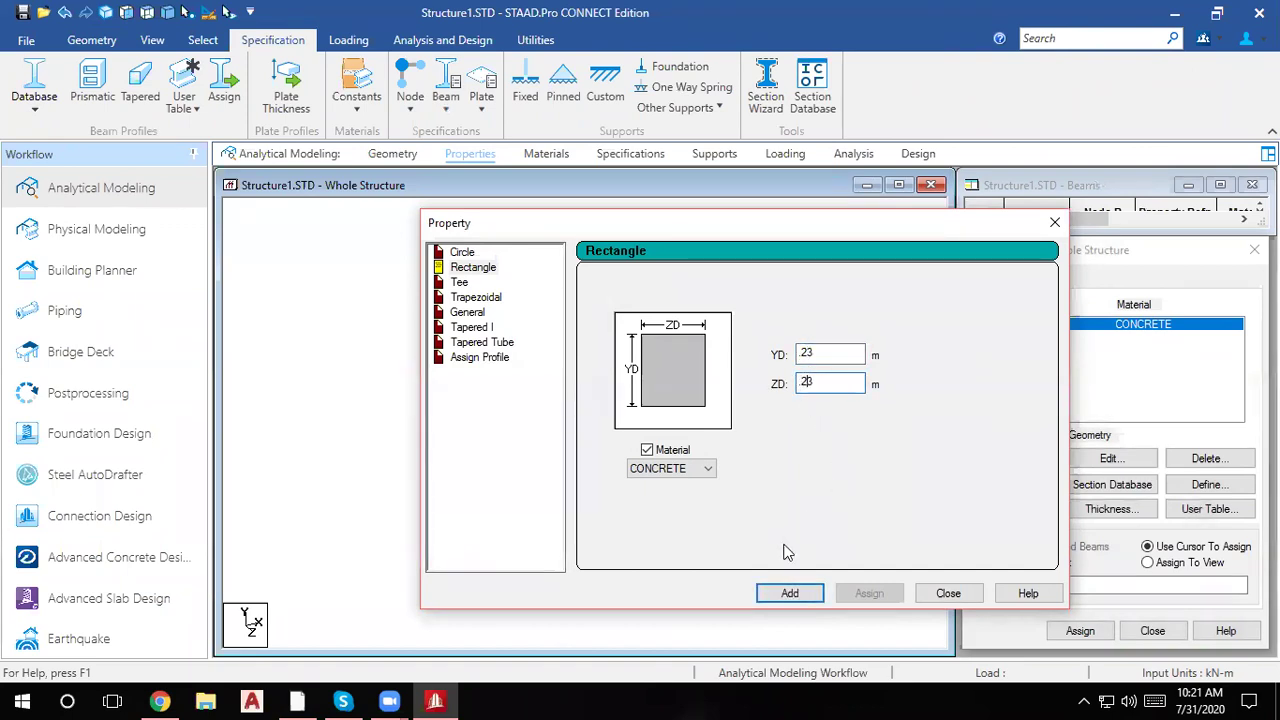
pyautogui.click(788, 593)
pyautogui.click(946, 594)
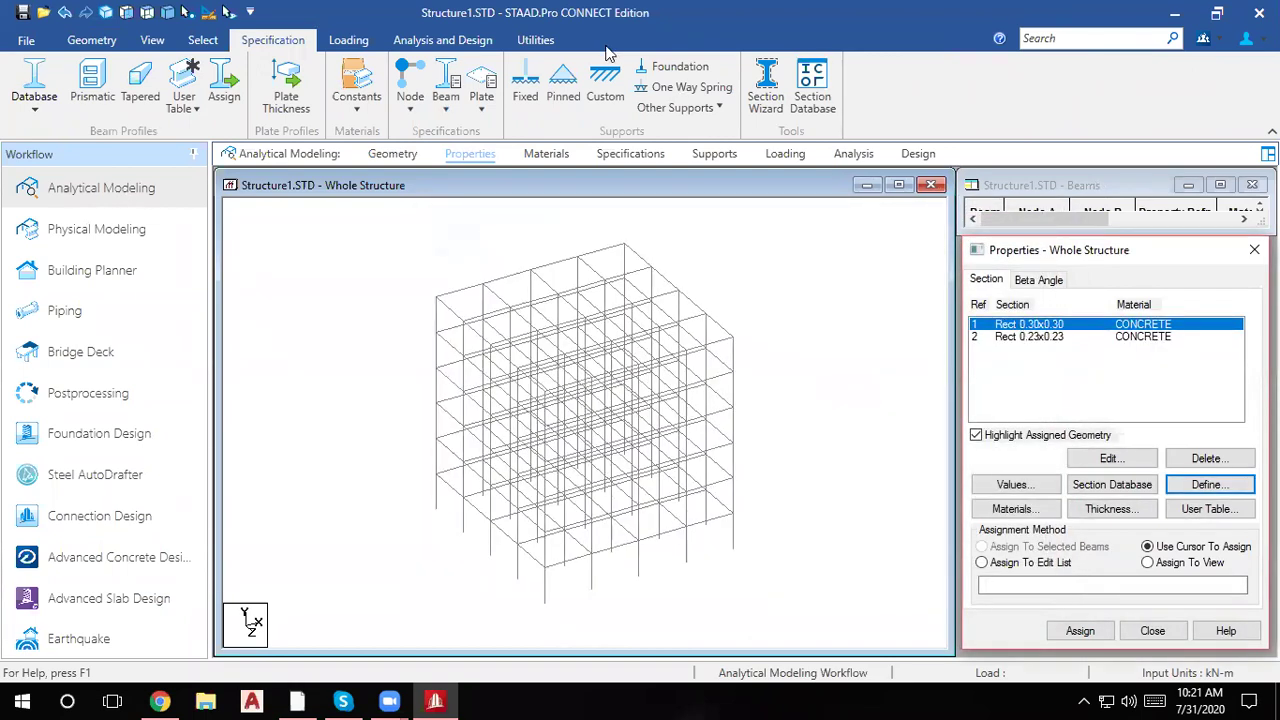
pyautogui.click(198, 43)
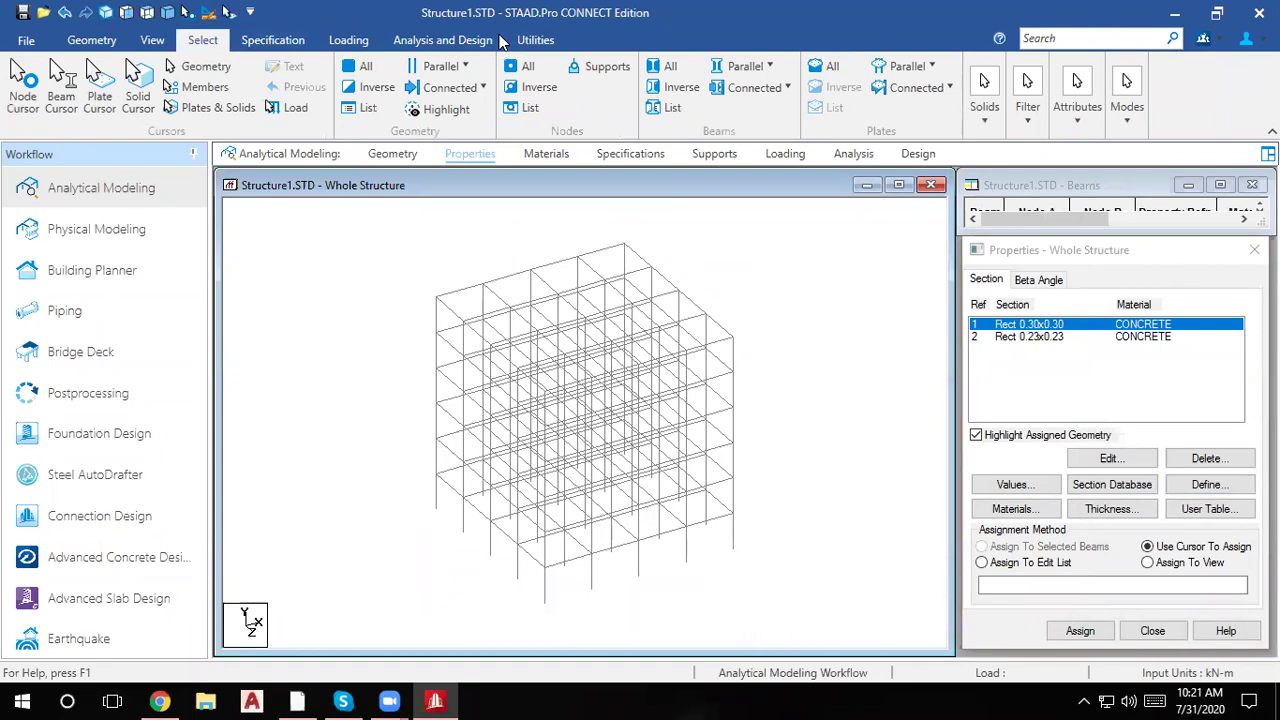
pyautogui.click(748, 67)
pyautogui.click(752, 91)
pyautogui.click(751, 70)
pyautogui.click(752, 142)
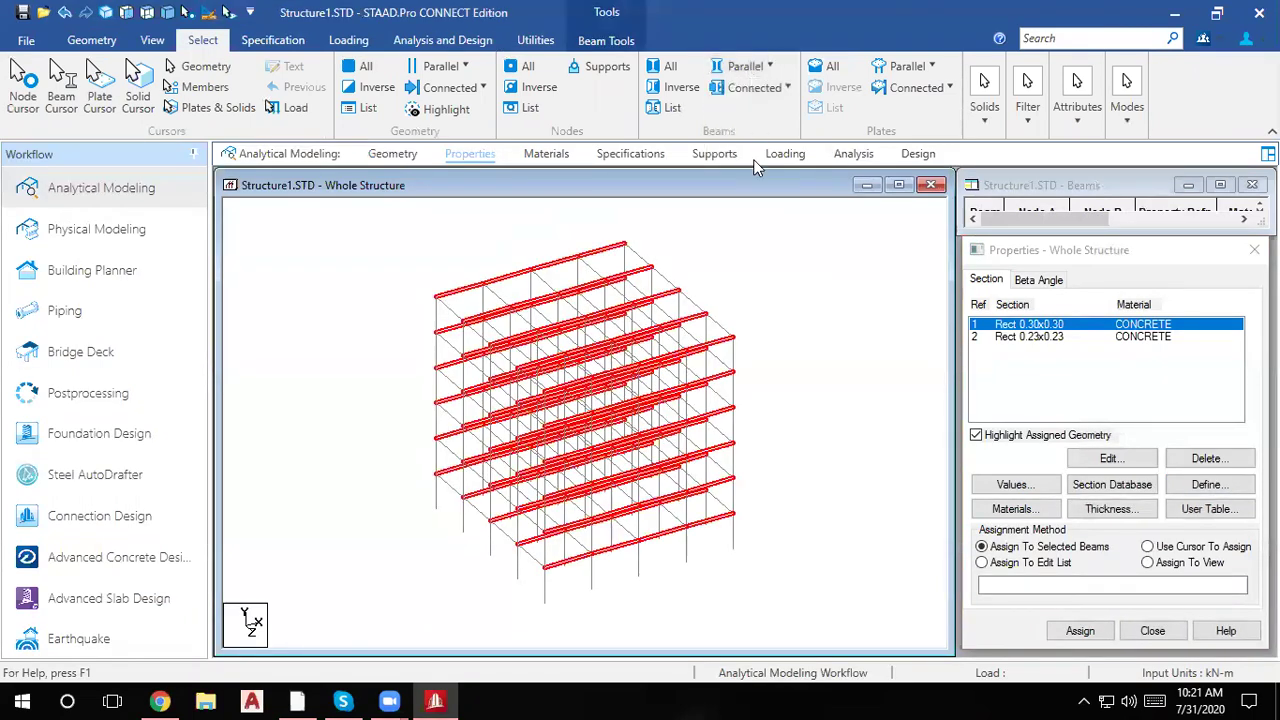
pyautogui.click(778, 154)
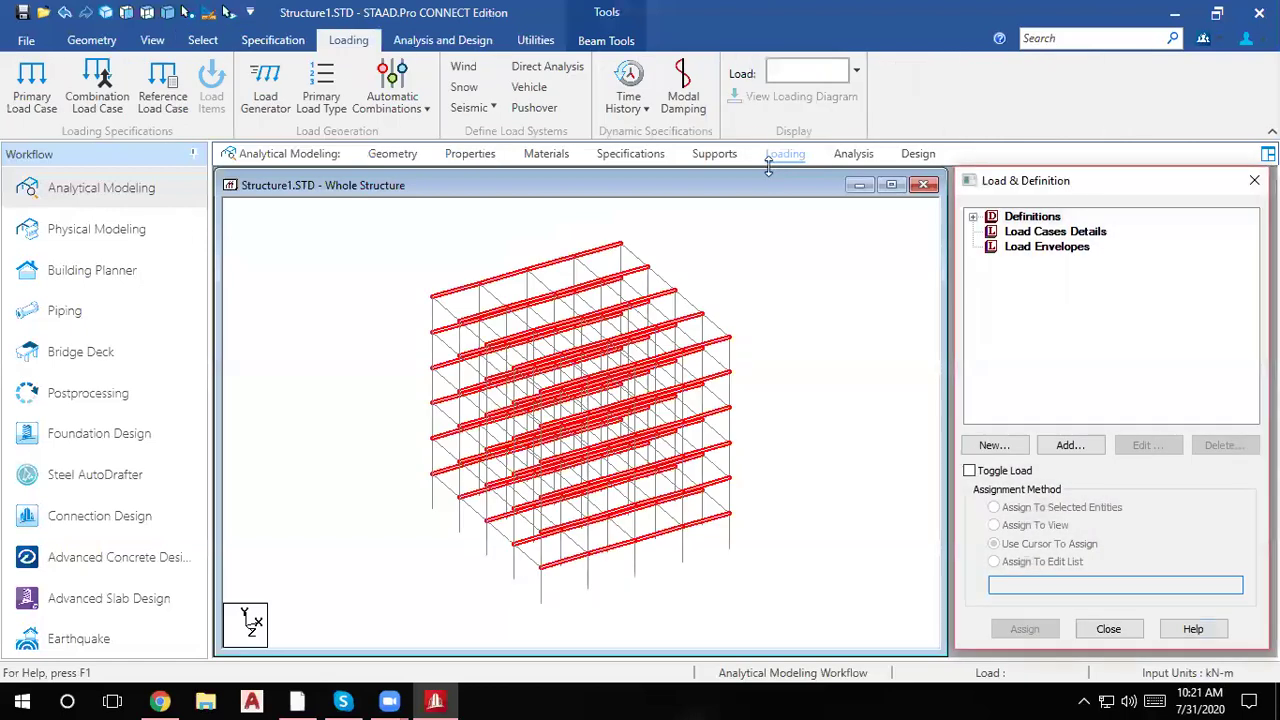
pyautogui.click(202, 40)
pyautogui.click(740, 66)
pyautogui.click(740, 108)
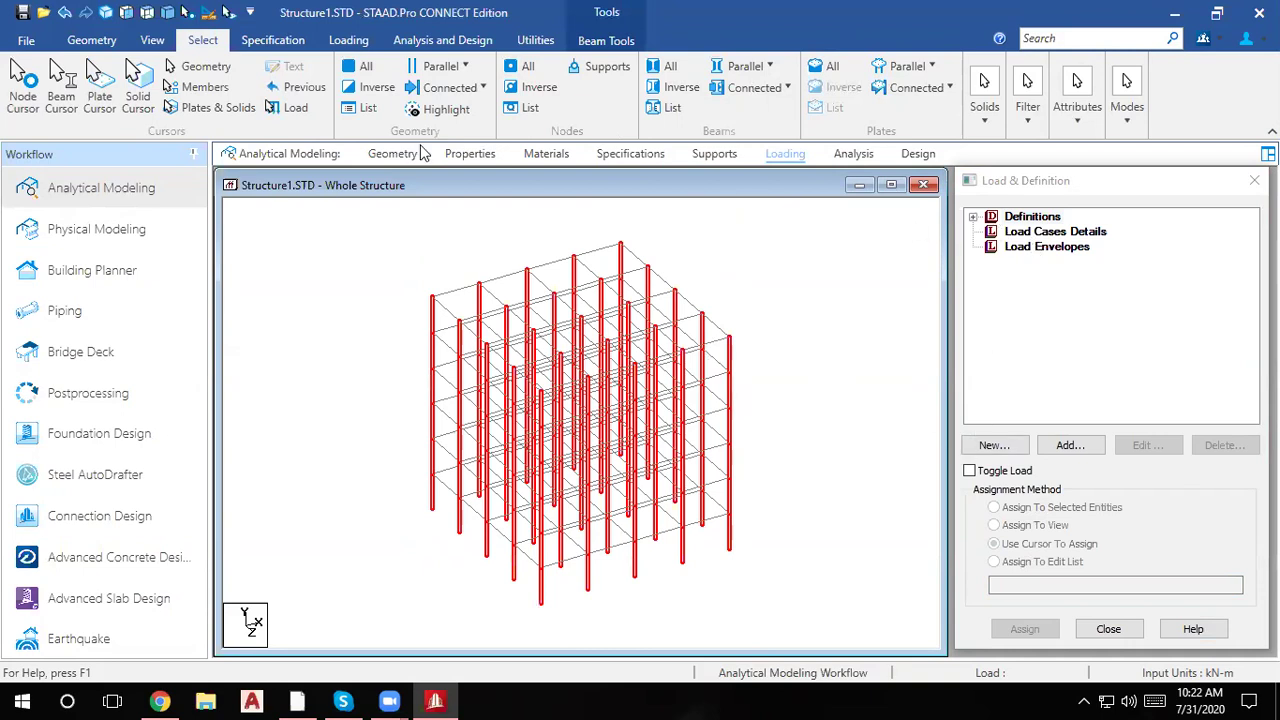
pyautogui.click(456, 157)
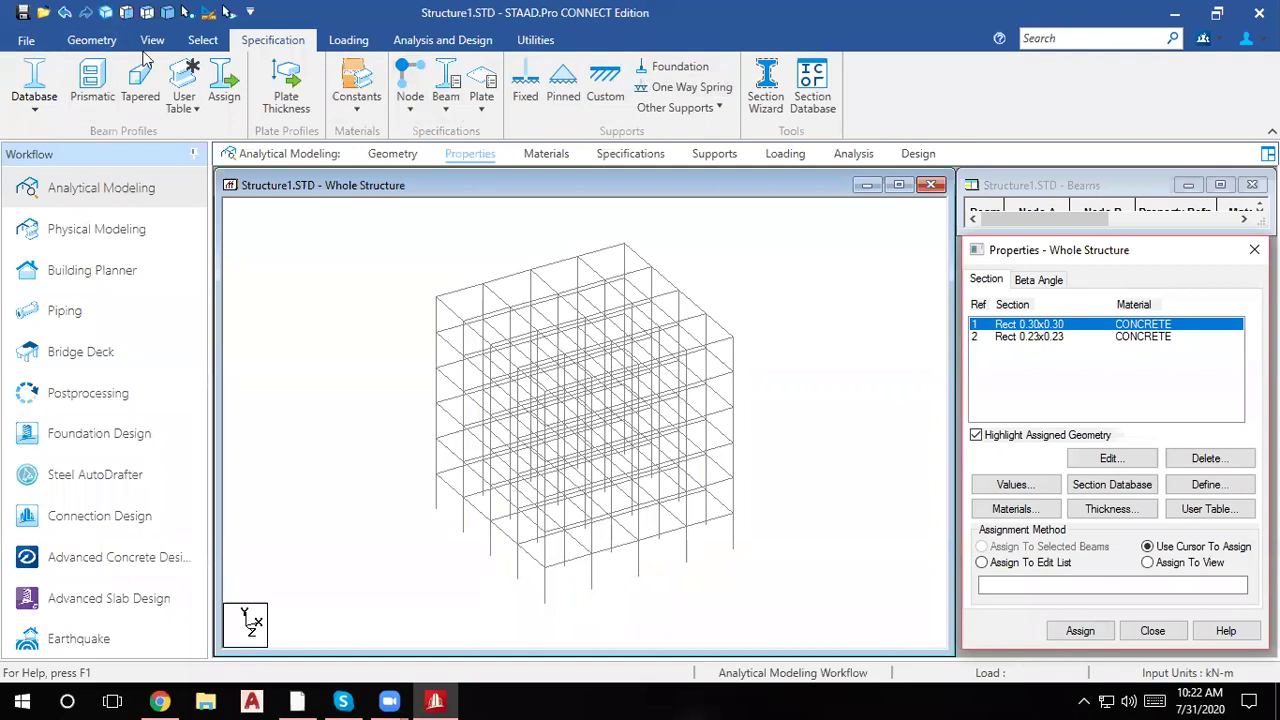
# Step: Assign the Rect 0.30x0.30 section to all vertical members by selecting the beams parallel to Y
pyautogui.click(192, 47)
pyautogui.click(200, 42)
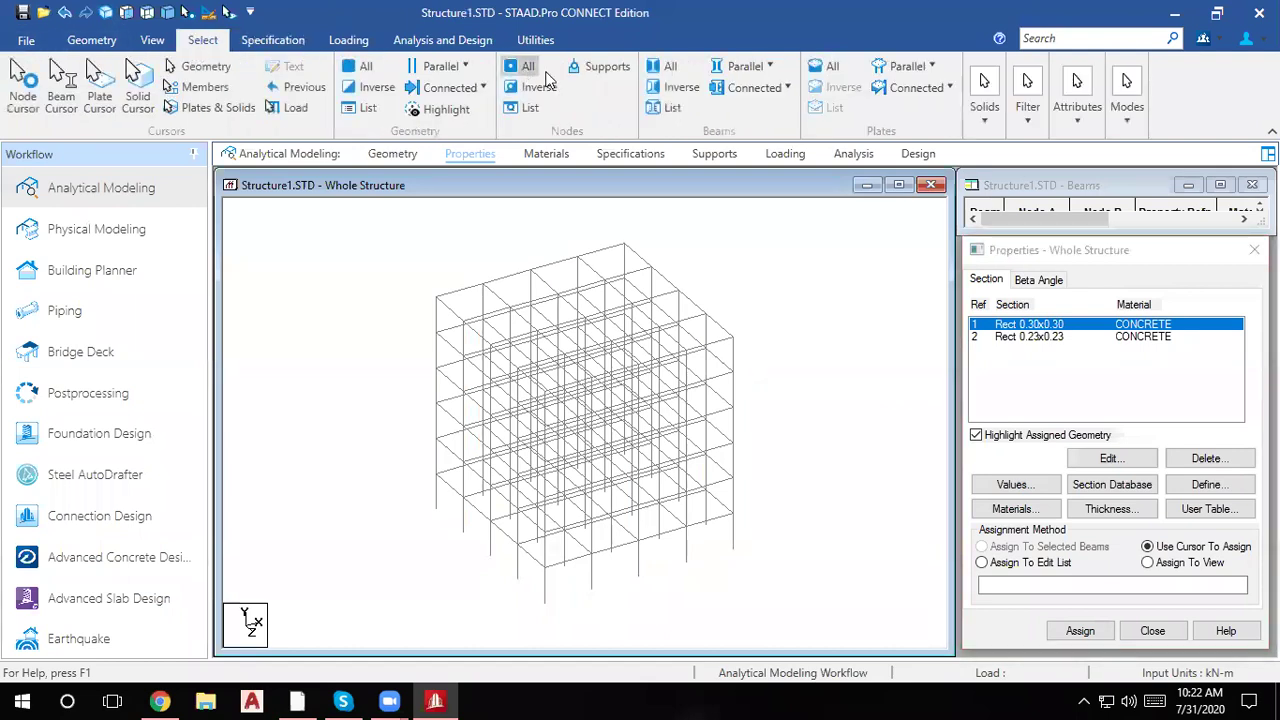
pyautogui.click(758, 66)
pyautogui.click(748, 118)
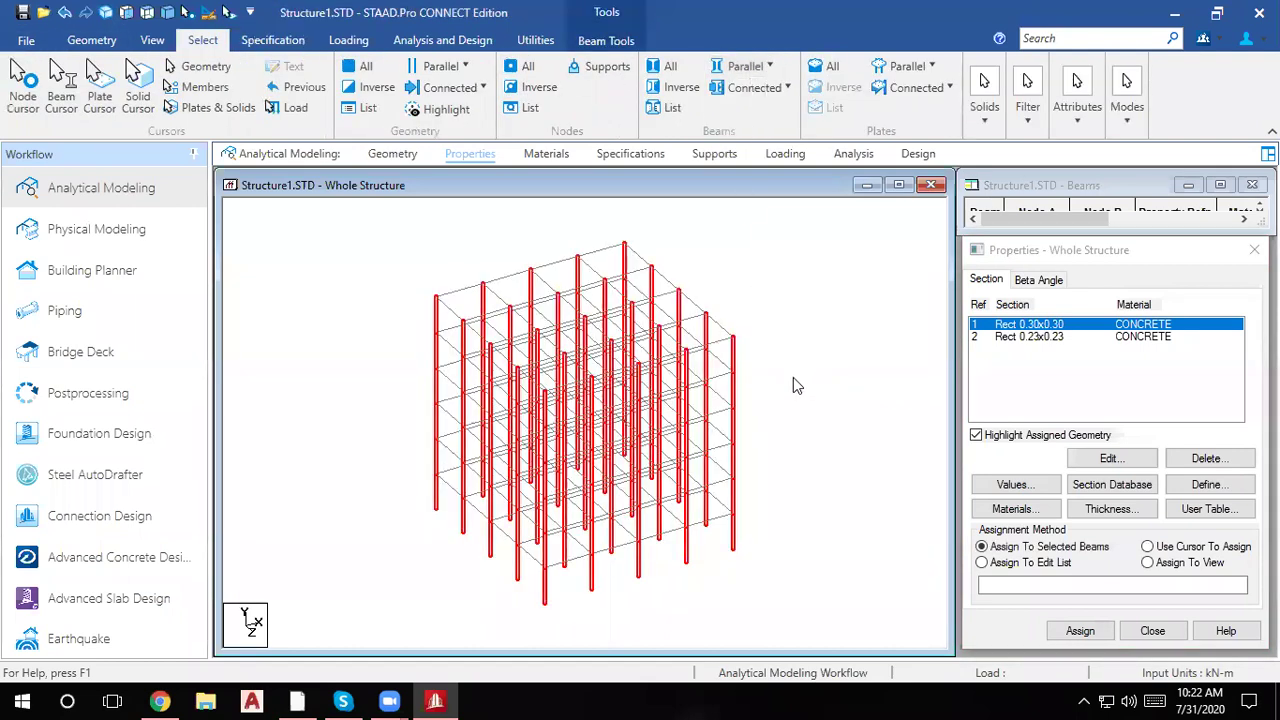
pyautogui.click(1084, 632)
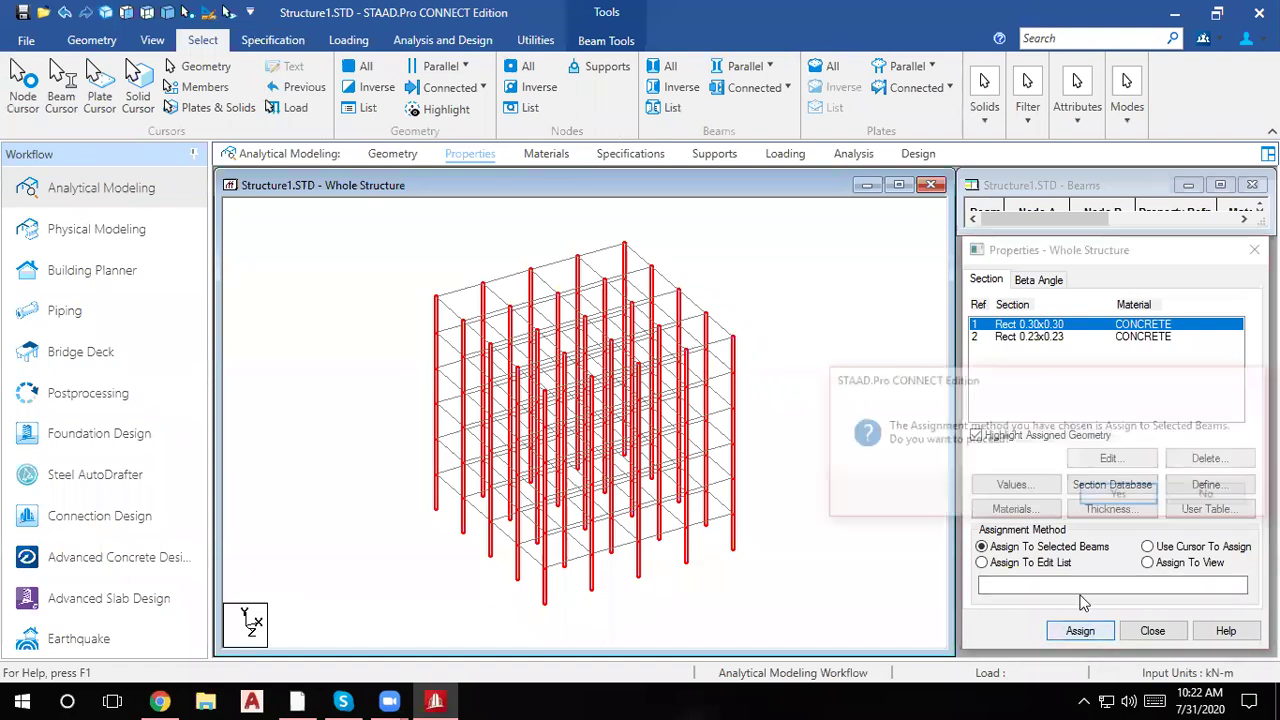
pyautogui.click(1117, 497)
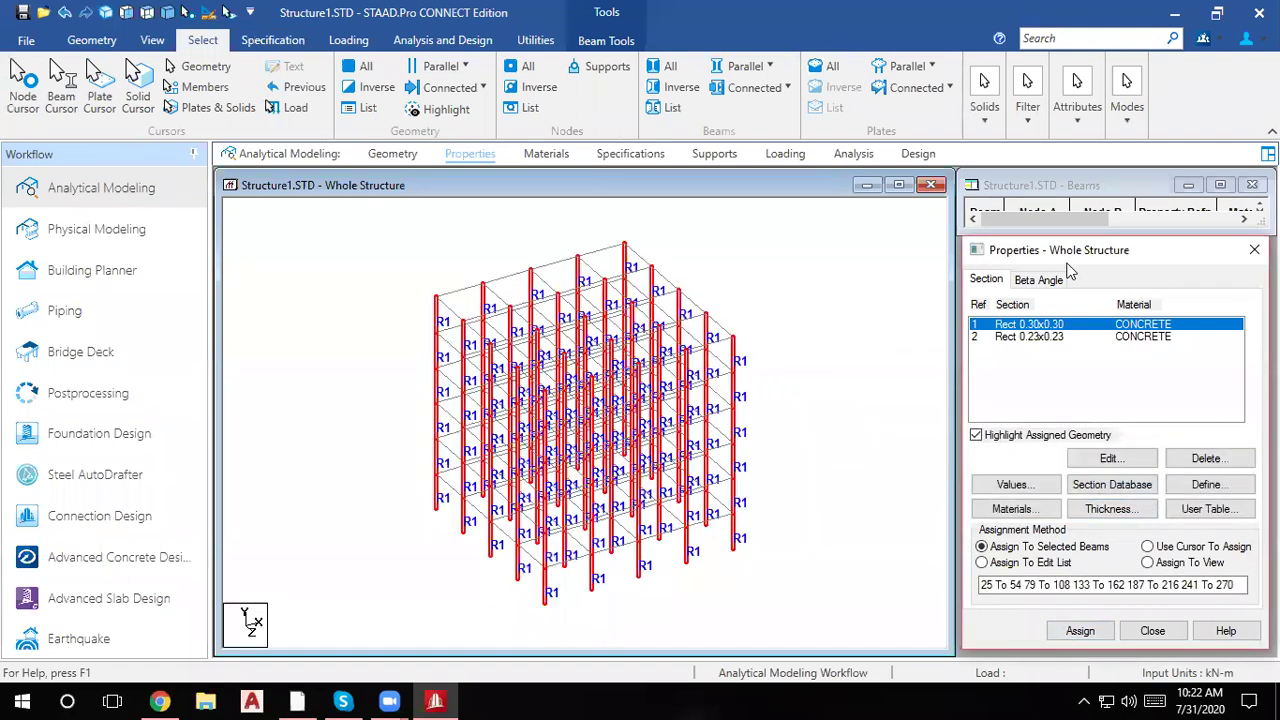
# Step: Assign the Rect 0.23x0.23 section to all horizontal members by selecting the beams parallel to X and Z
pyautogui.click(1040, 338)
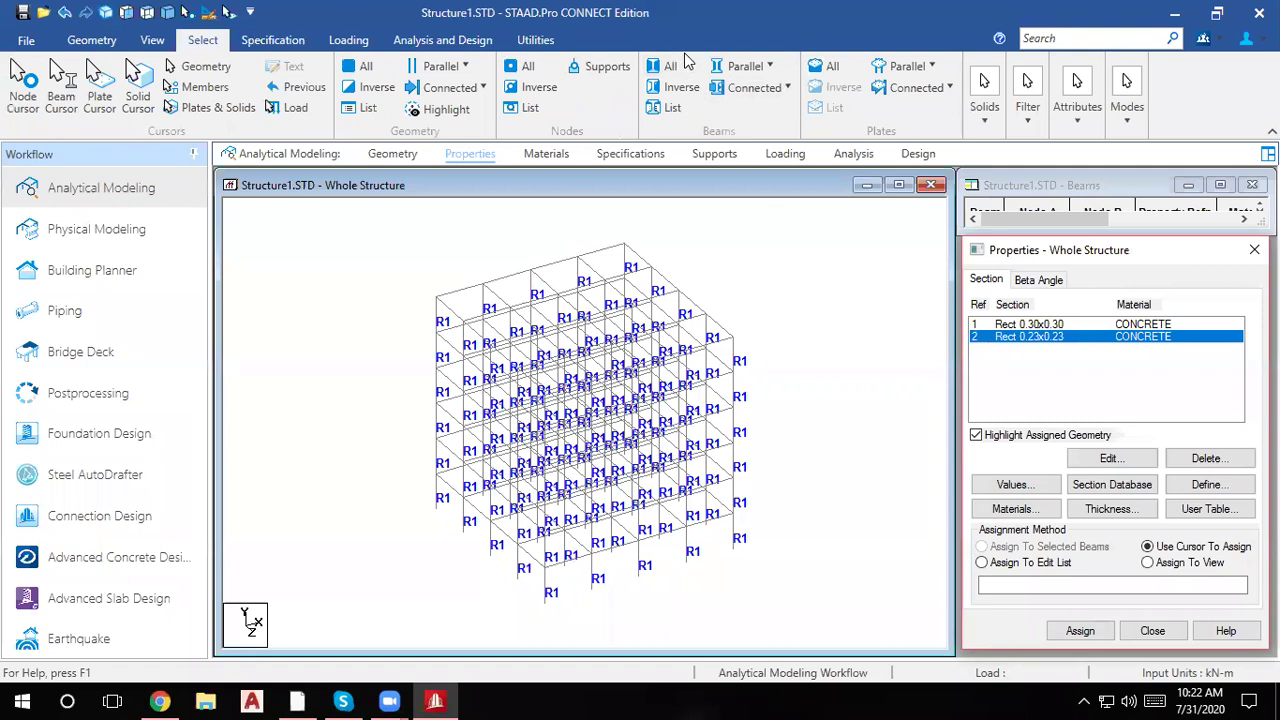
pyautogui.click(740, 66)
pyautogui.click(745, 93)
pyautogui.click(742, 66)
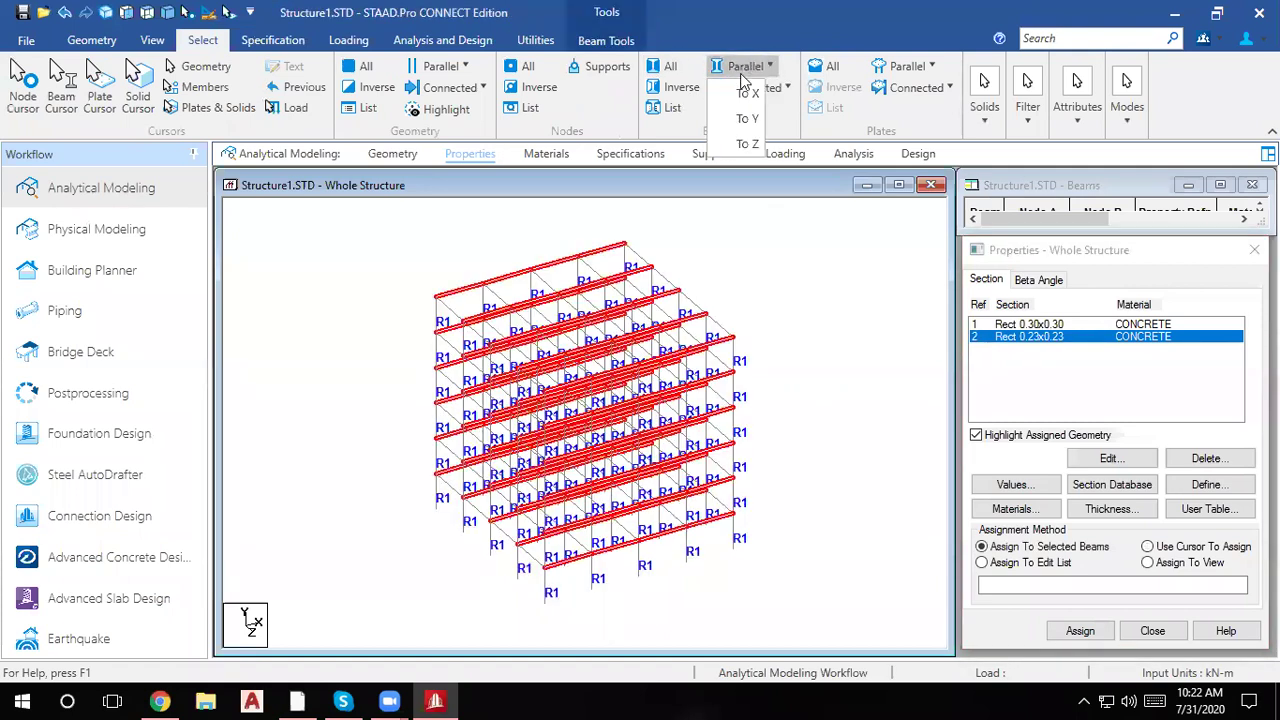
pyautogui.click(746, 144)
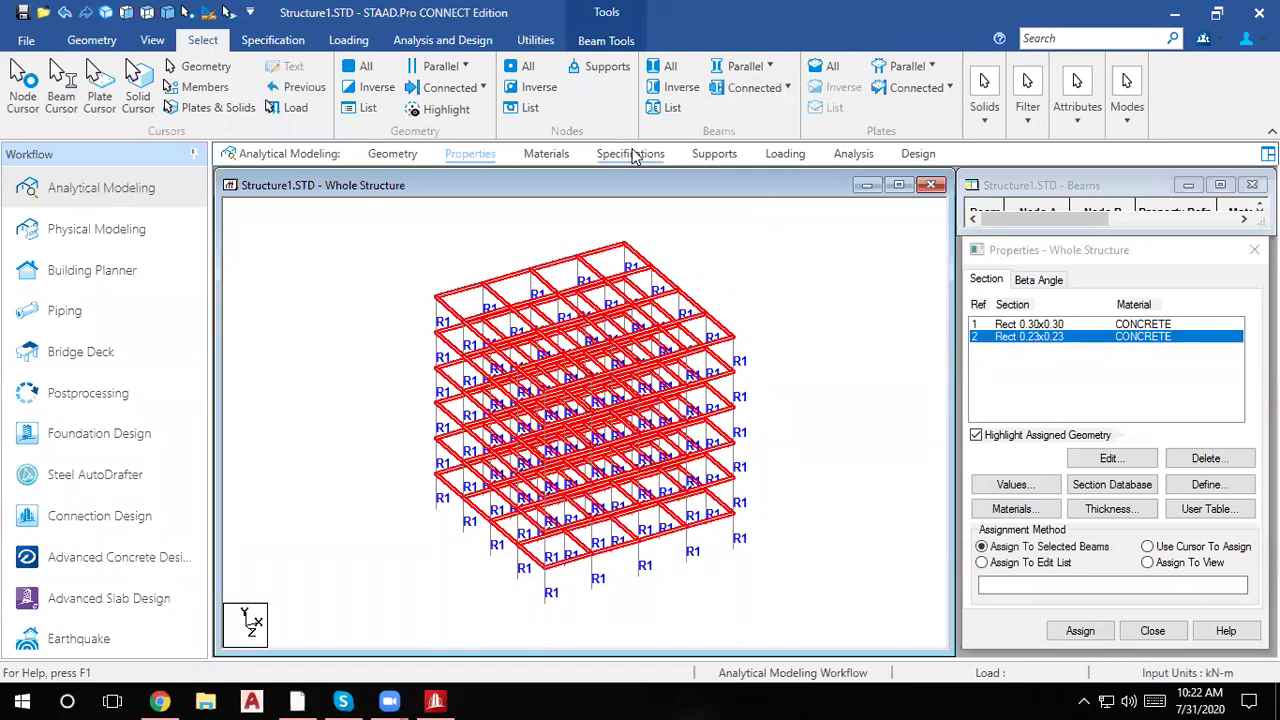
pyautogui.click(1080, 630)
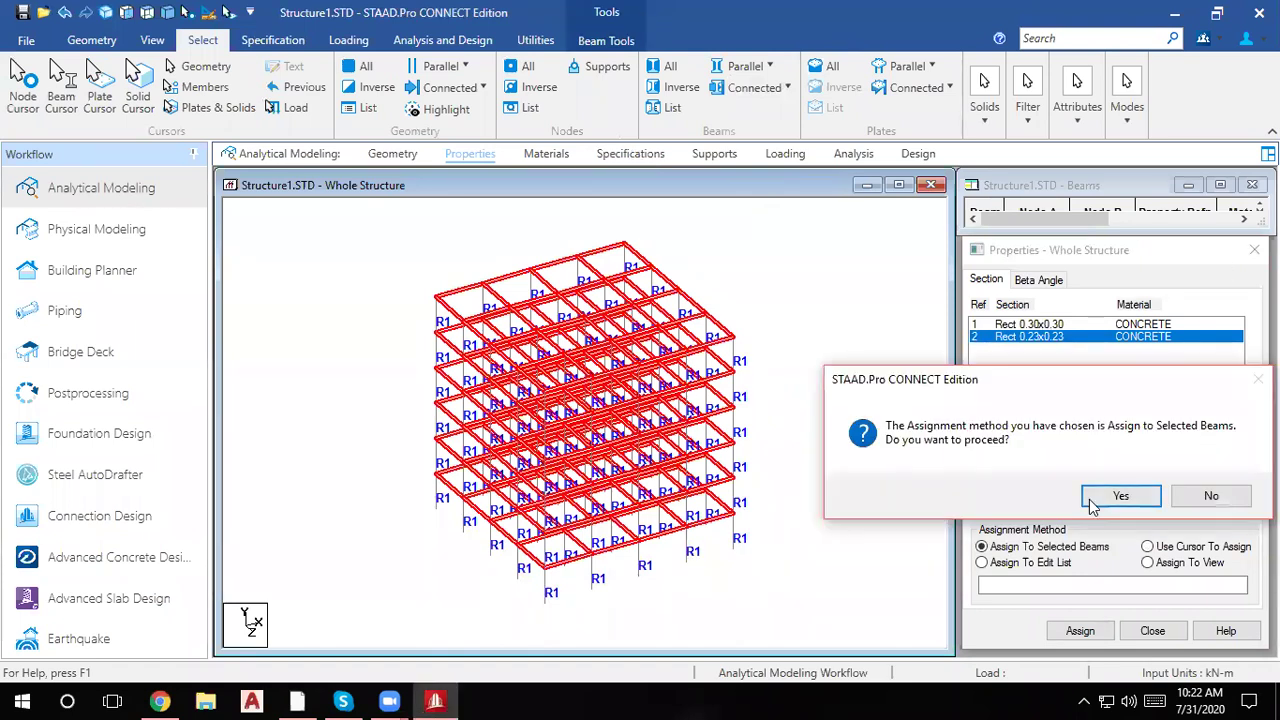
pyautogui.click(1088, 494)
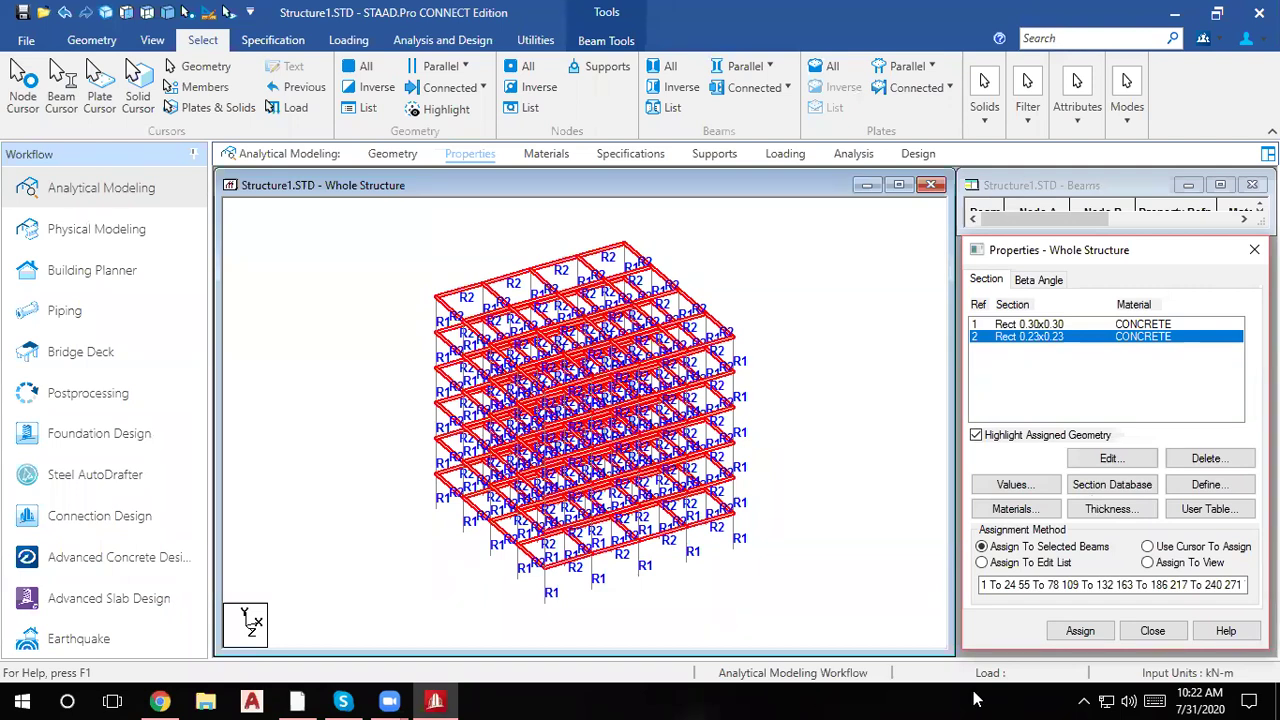
# Step: Create a fixed support for the structure and select it in the supports list
pyautogui.click(714, 154)
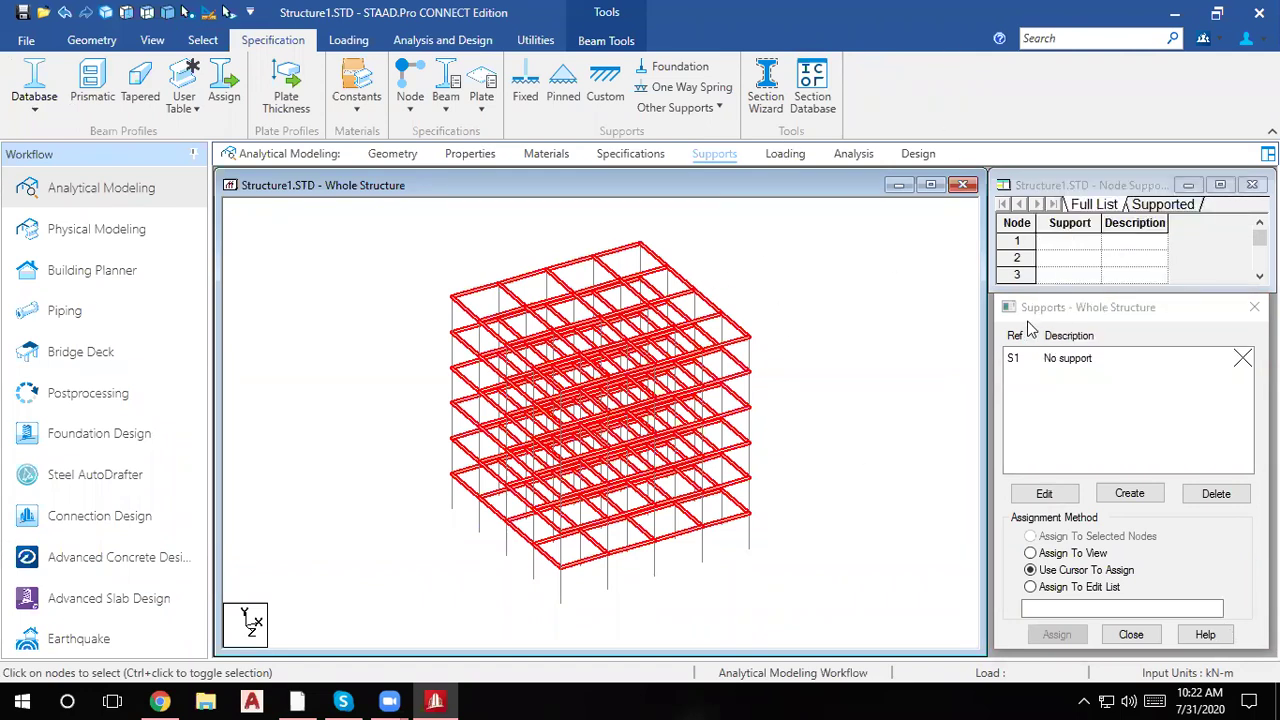
pyautogui.click(1124, 494)
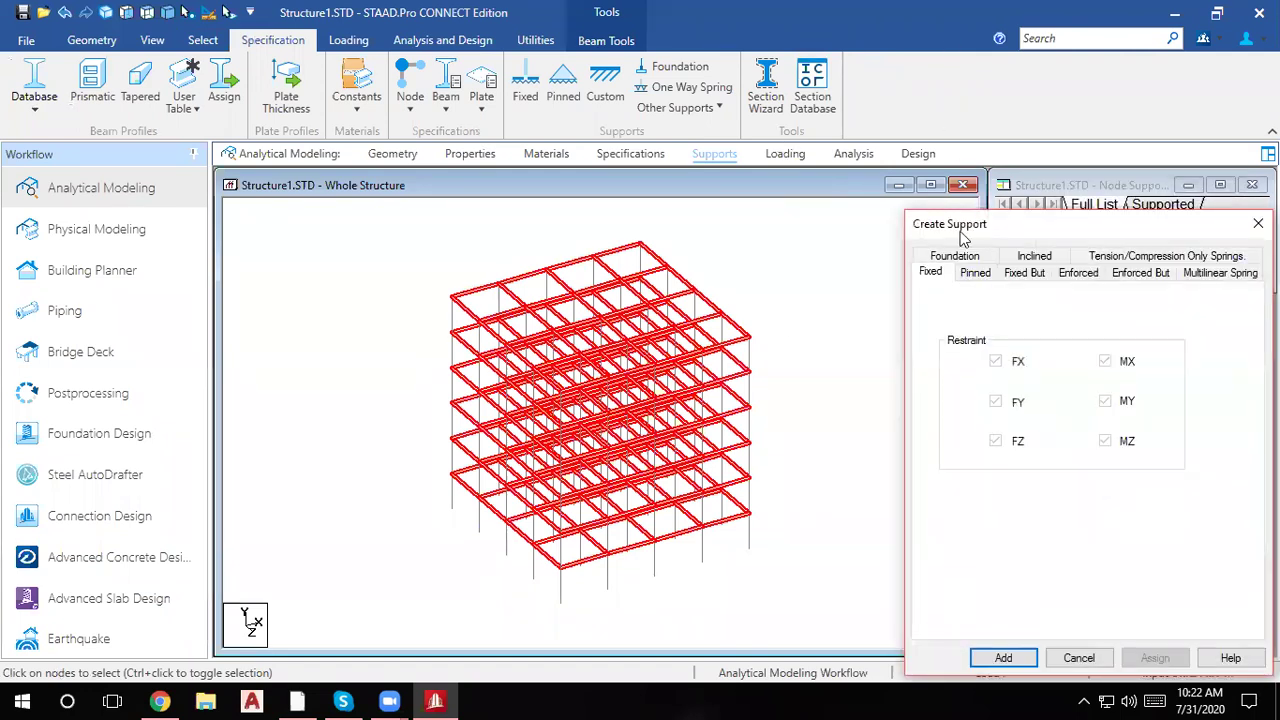
pyautogui.click(1004, 657)
pyautogui.click(1062, 381)
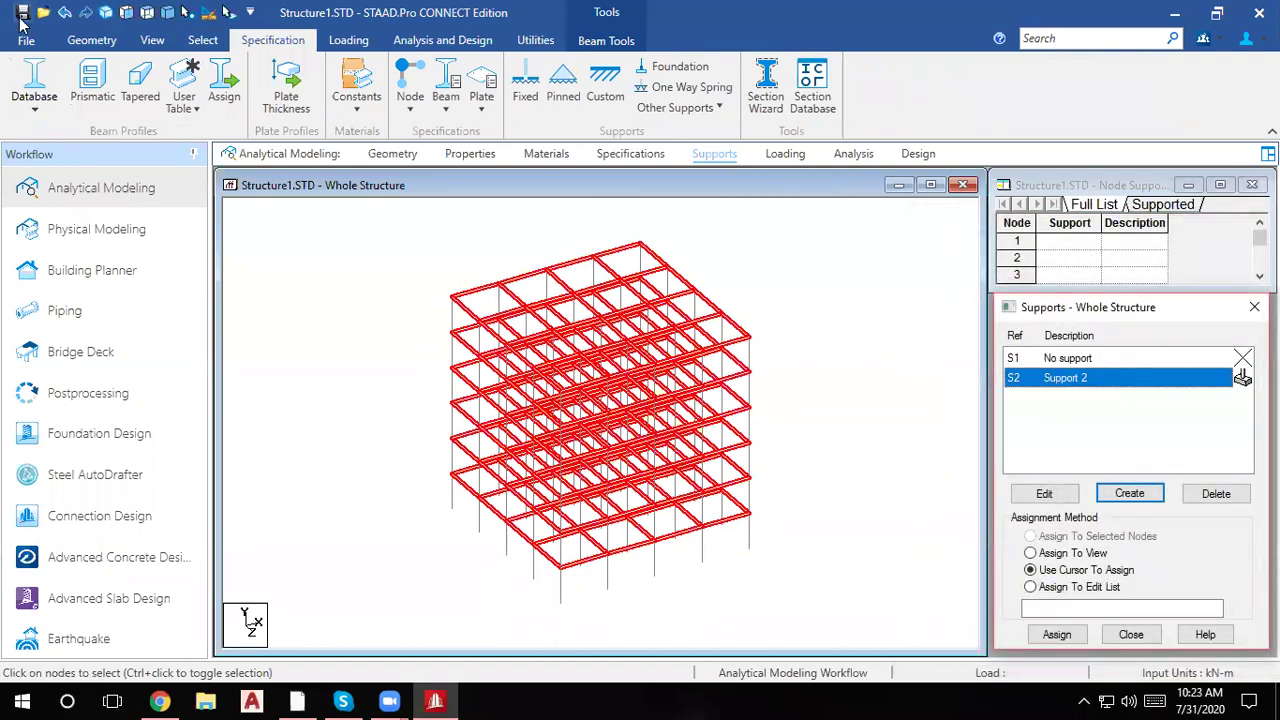
# Step: Assign the fixed support to all base nodes of the frame by selecting the bottom row in the front view
pyautogui.click(126, 12)
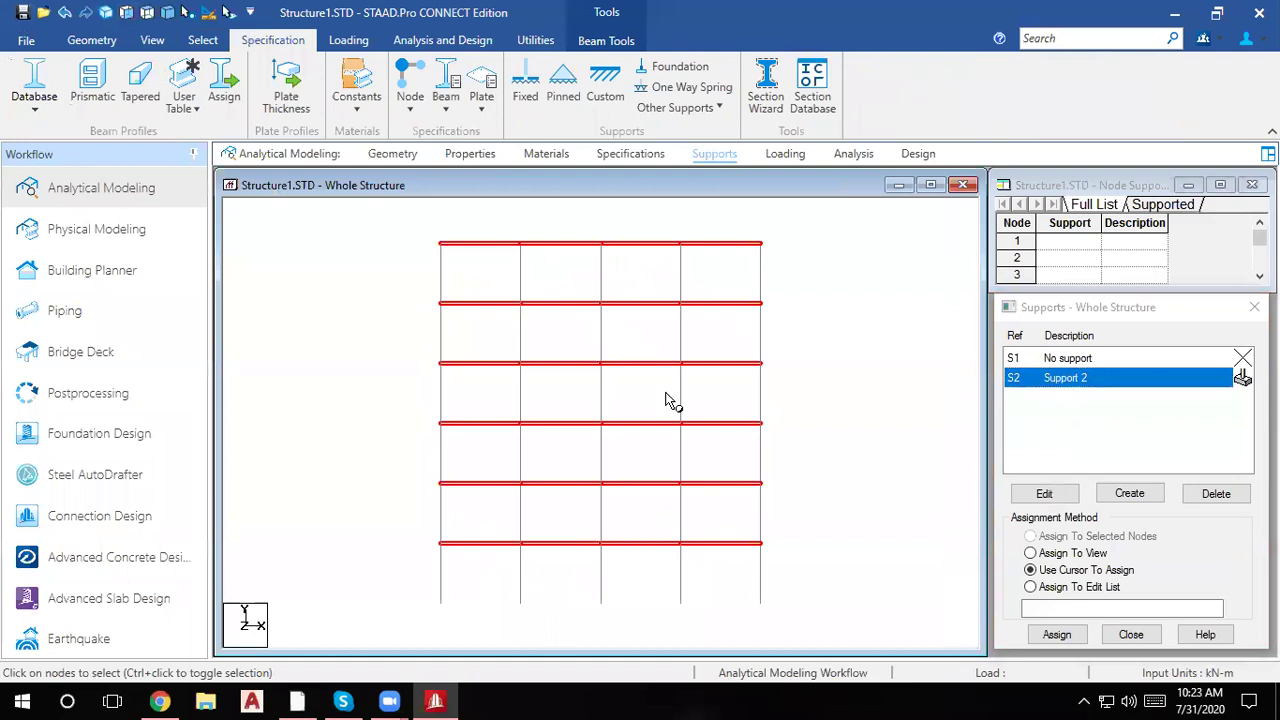
pyautogui.moveTo(791, 608); pyautogui.dragTo(408, 551)
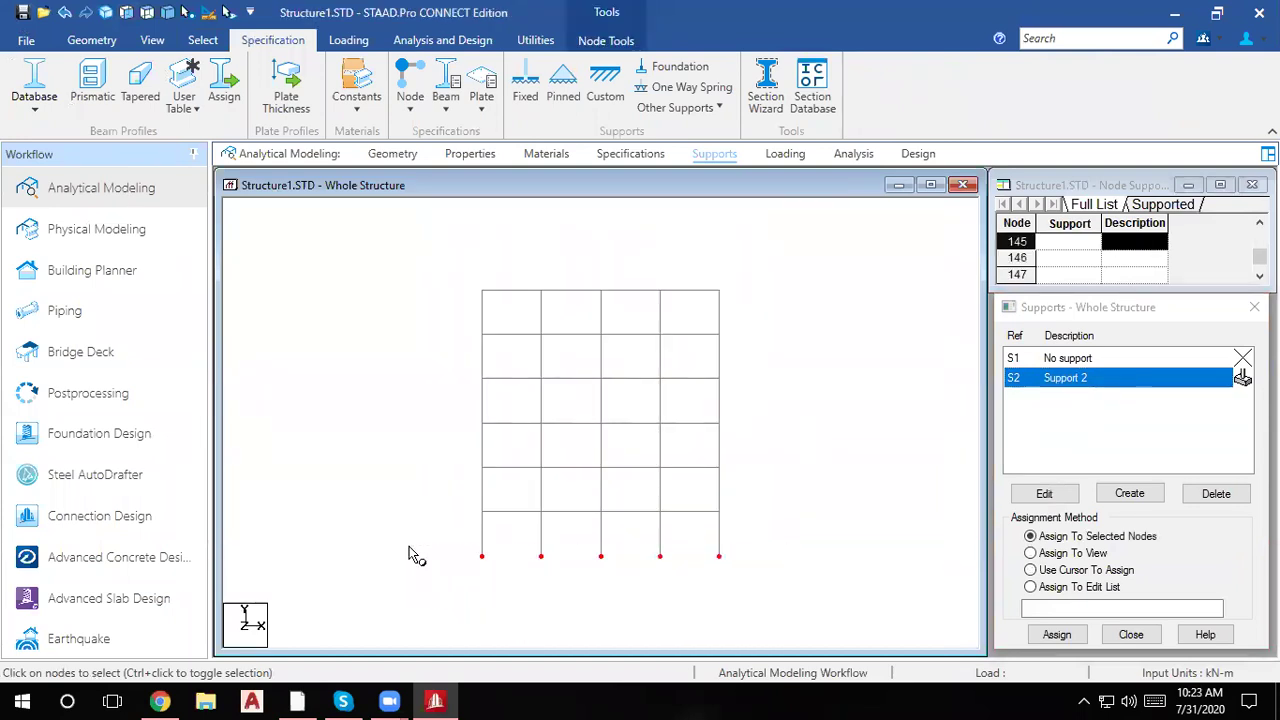
pyautogui.click(165, 12)
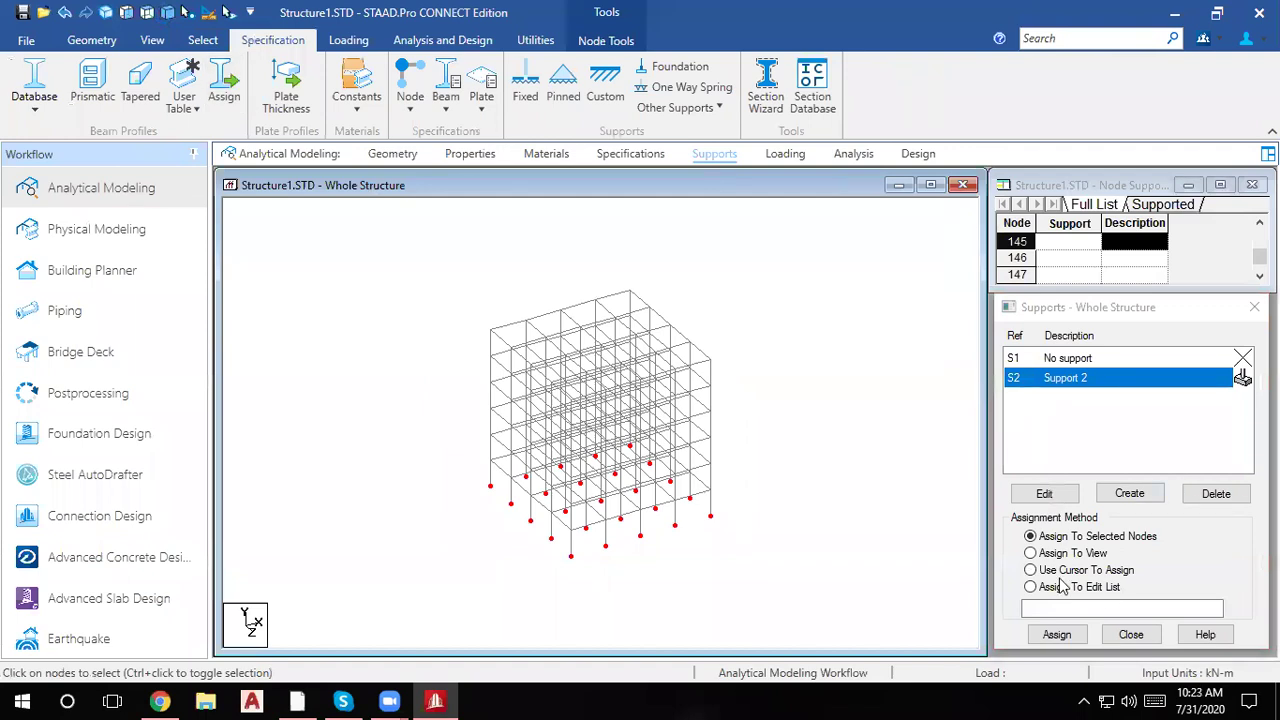
pyautogui.click(1057, 635)
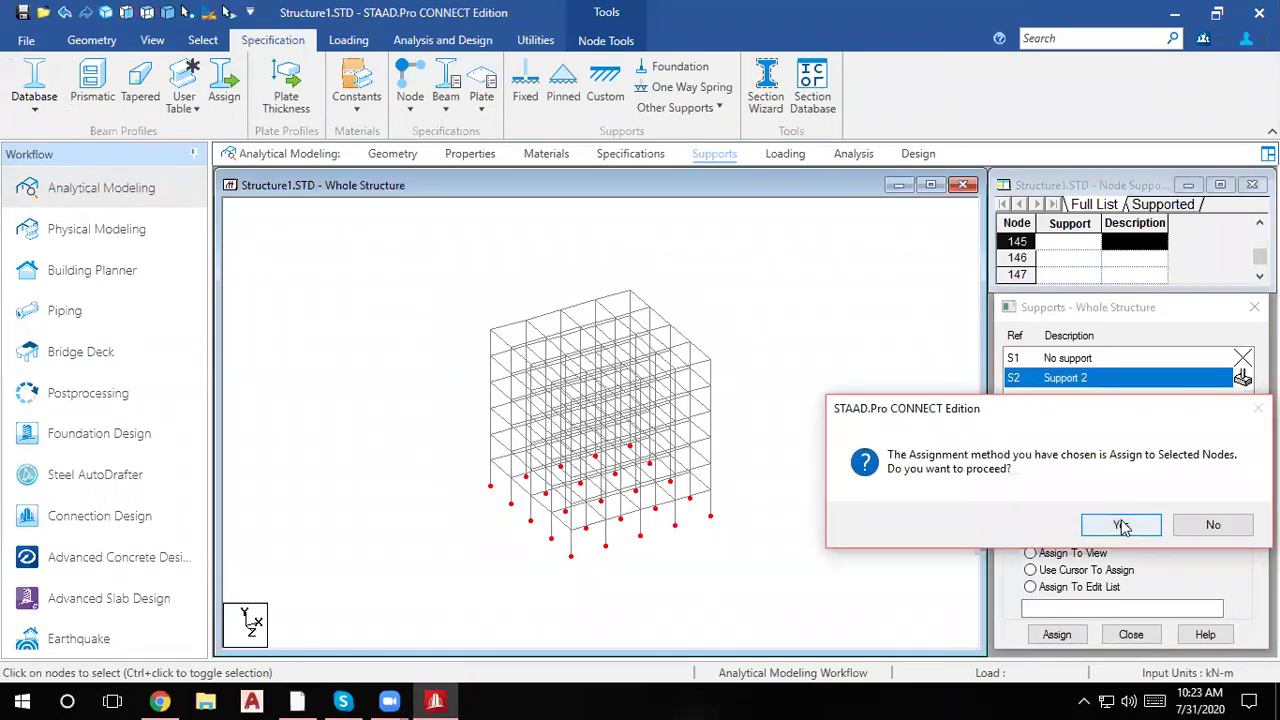
pyautogui.click(1122, 524)
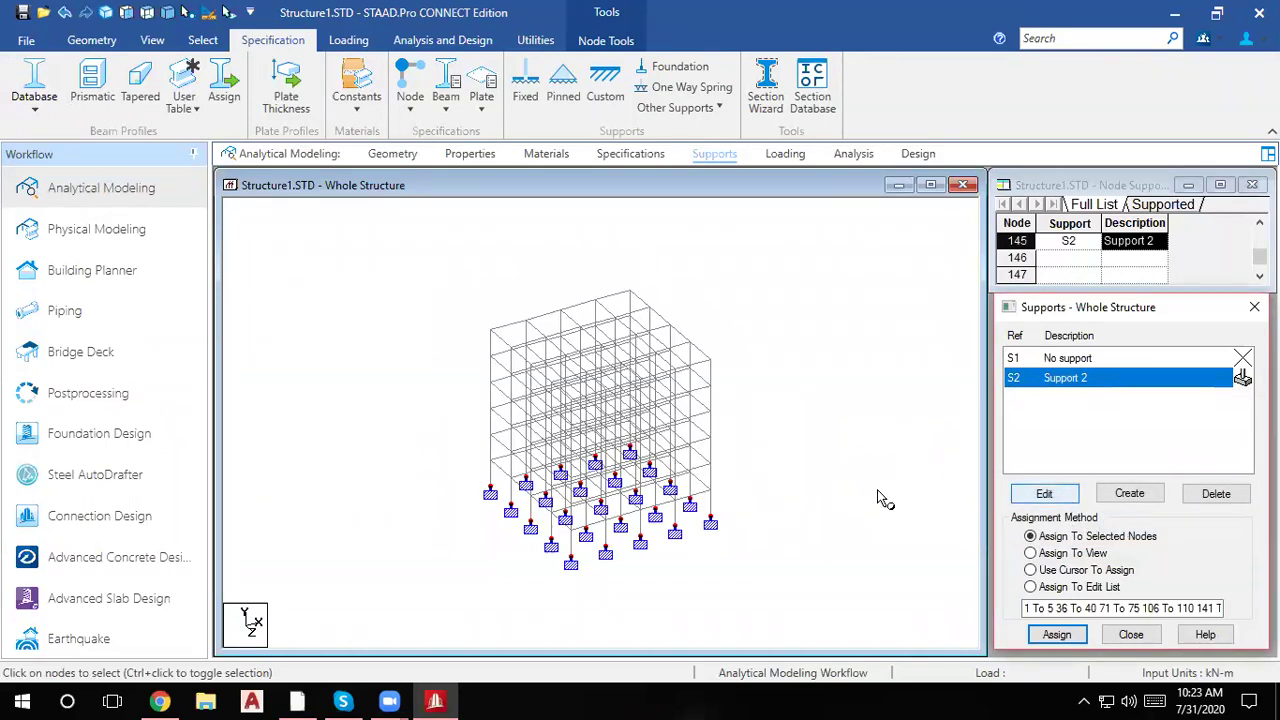
pyautogui.click(783, 424)
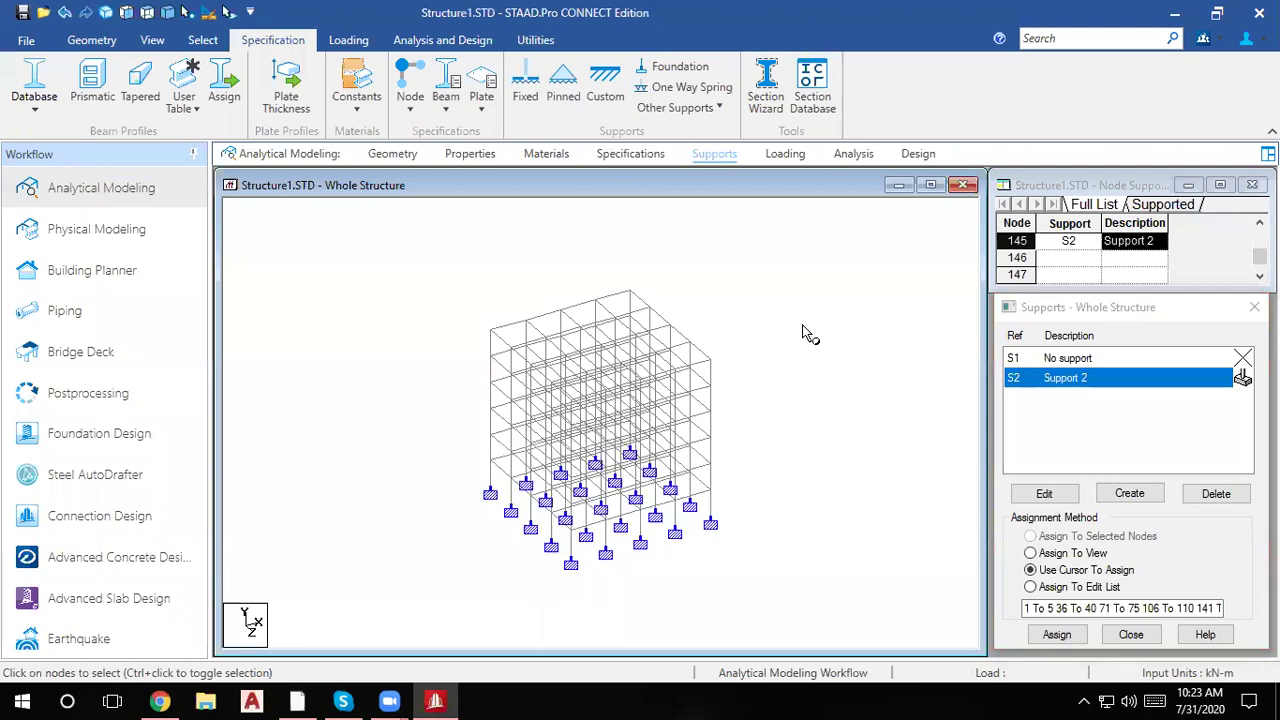
pyautogui.scroll(2, 670, 470)
pyautogui.scroll(5, 652, 497)
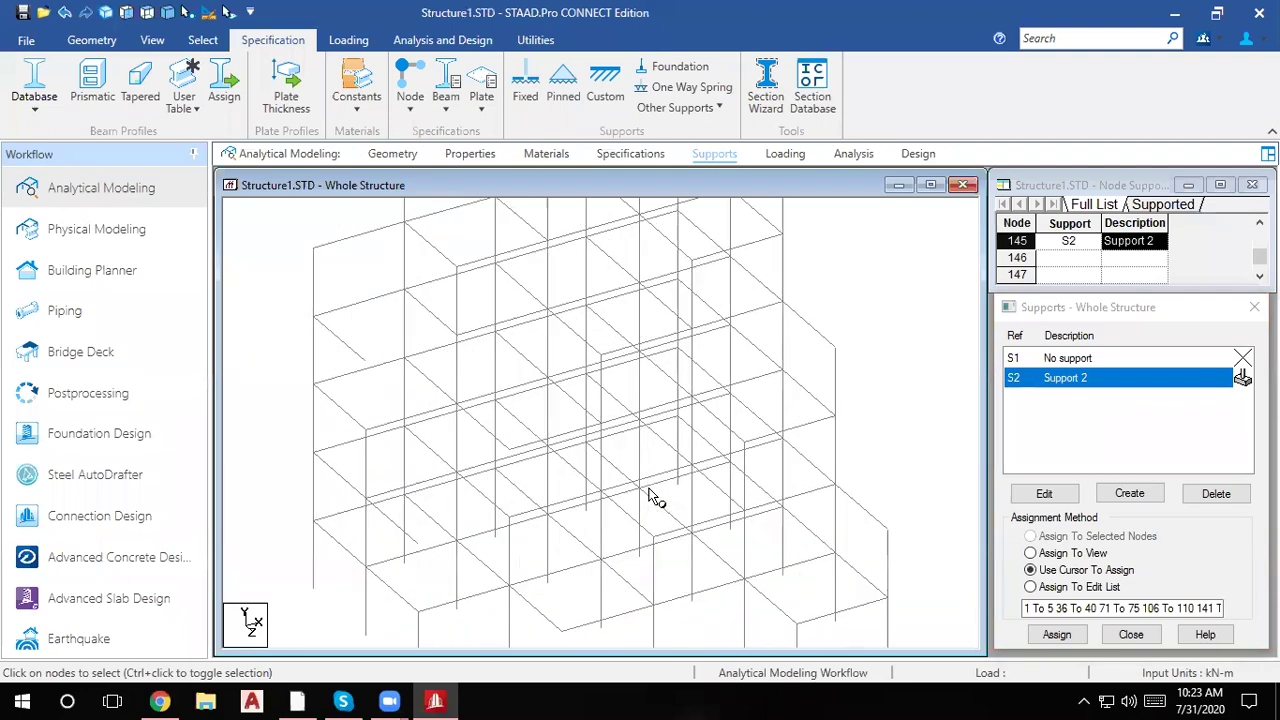
# Step: Start adding a new seismic definition under the load definitions
pyautogui.click(785, 154)
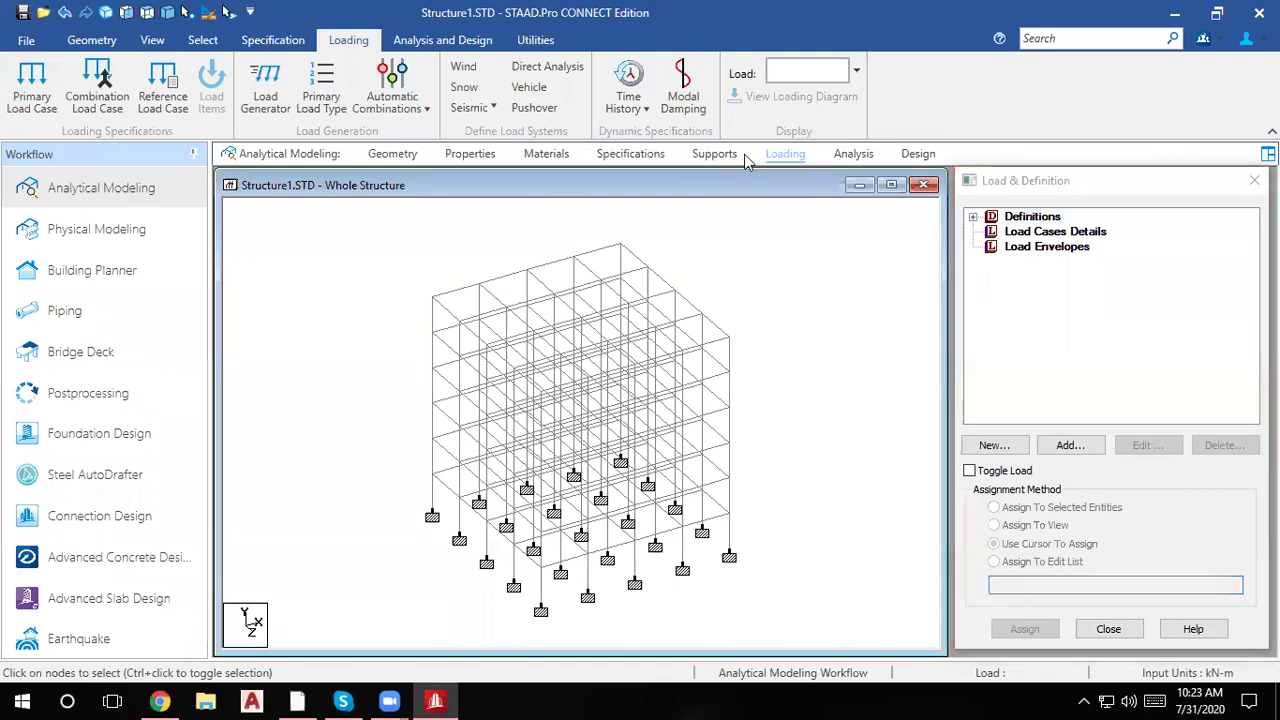
pyautogui.click(714, 154)
pyautogui.click(785, 156)
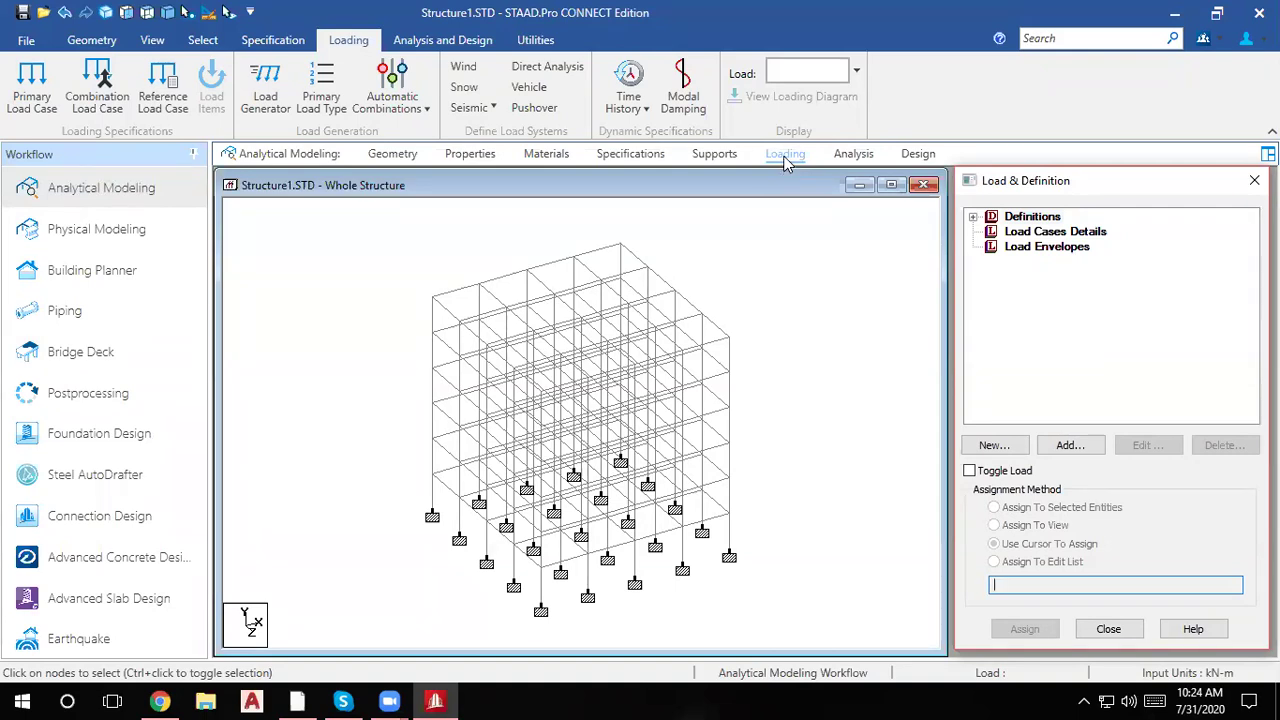
pyautogui.click(974, 218)
pyautogui.click(1058, 309)
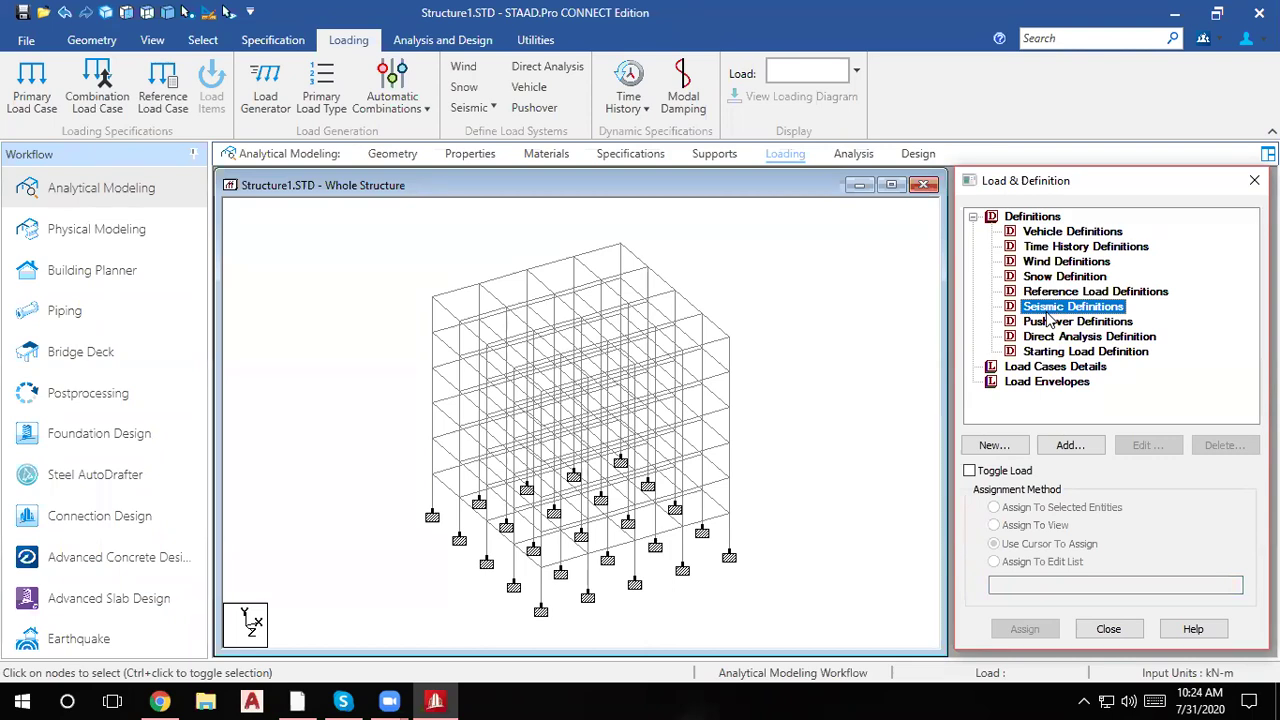
pyautogui.click(1066, 445)
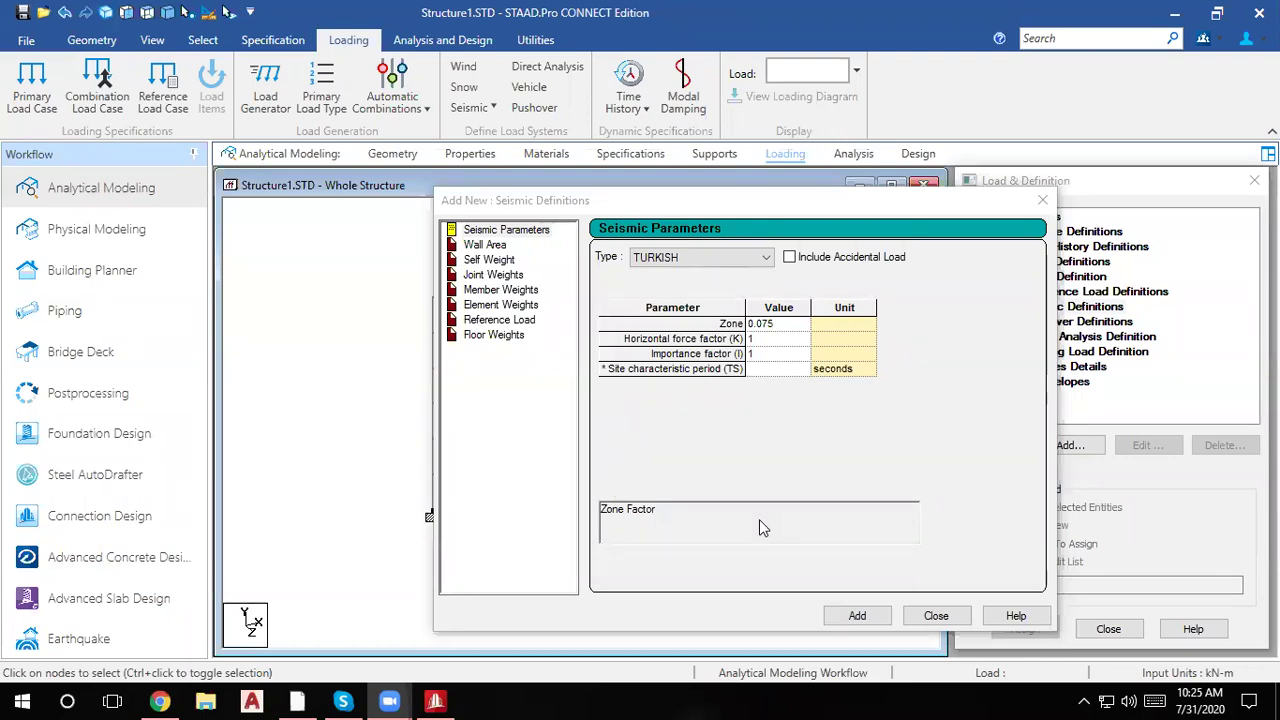
# Step: Set the seismic parameters type to Indian:IS 1893 (Part 1):2016
pyautogui.click(495, 232)
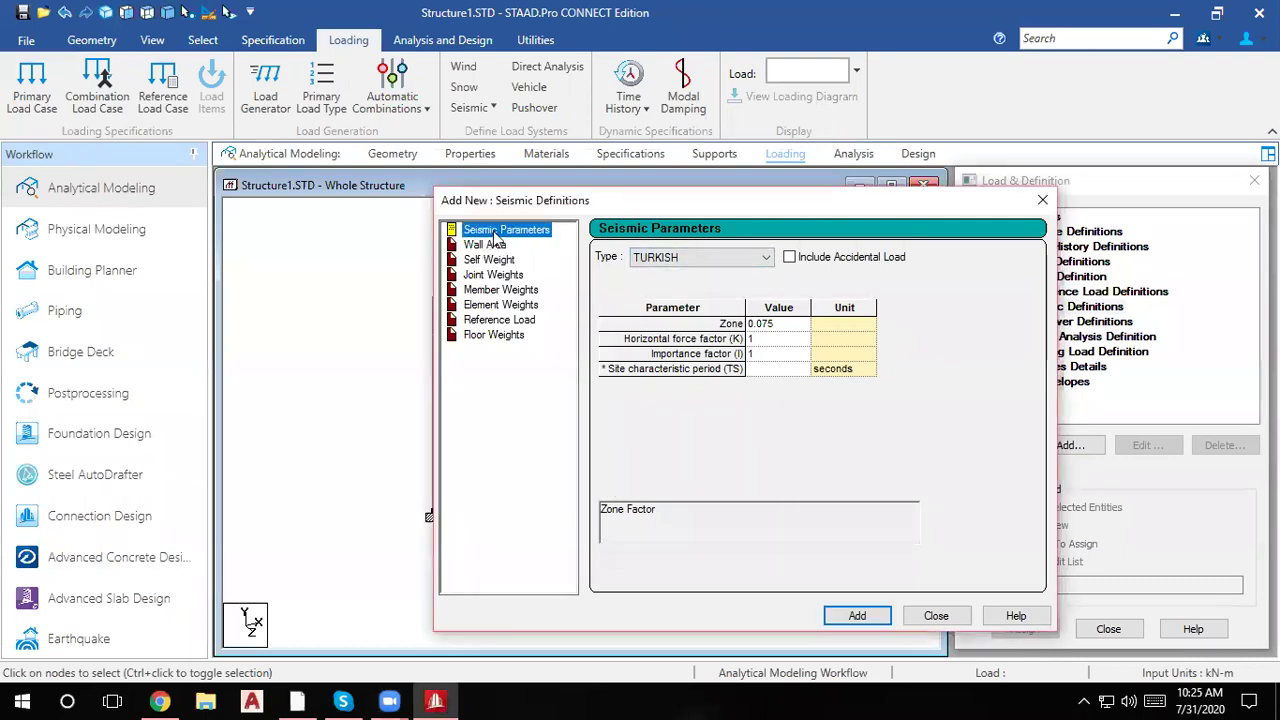
pyautogui.click(683, 258)
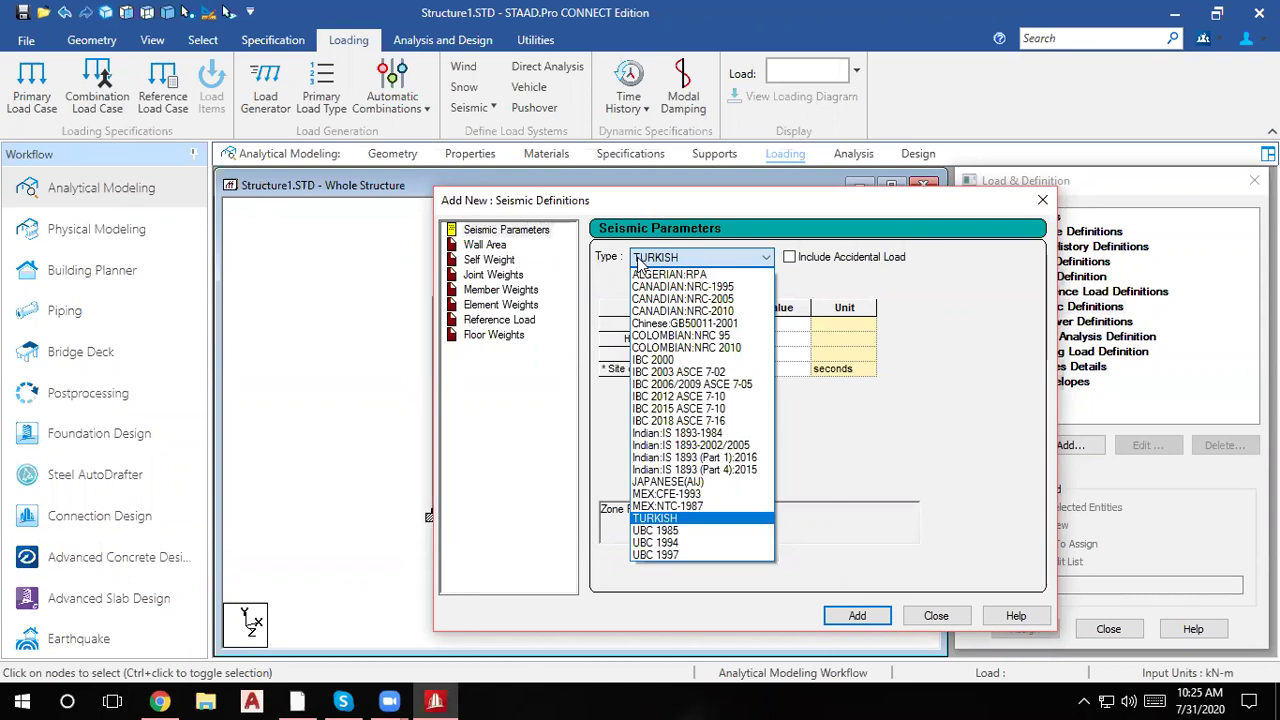
pyautogui.click(640, 258)
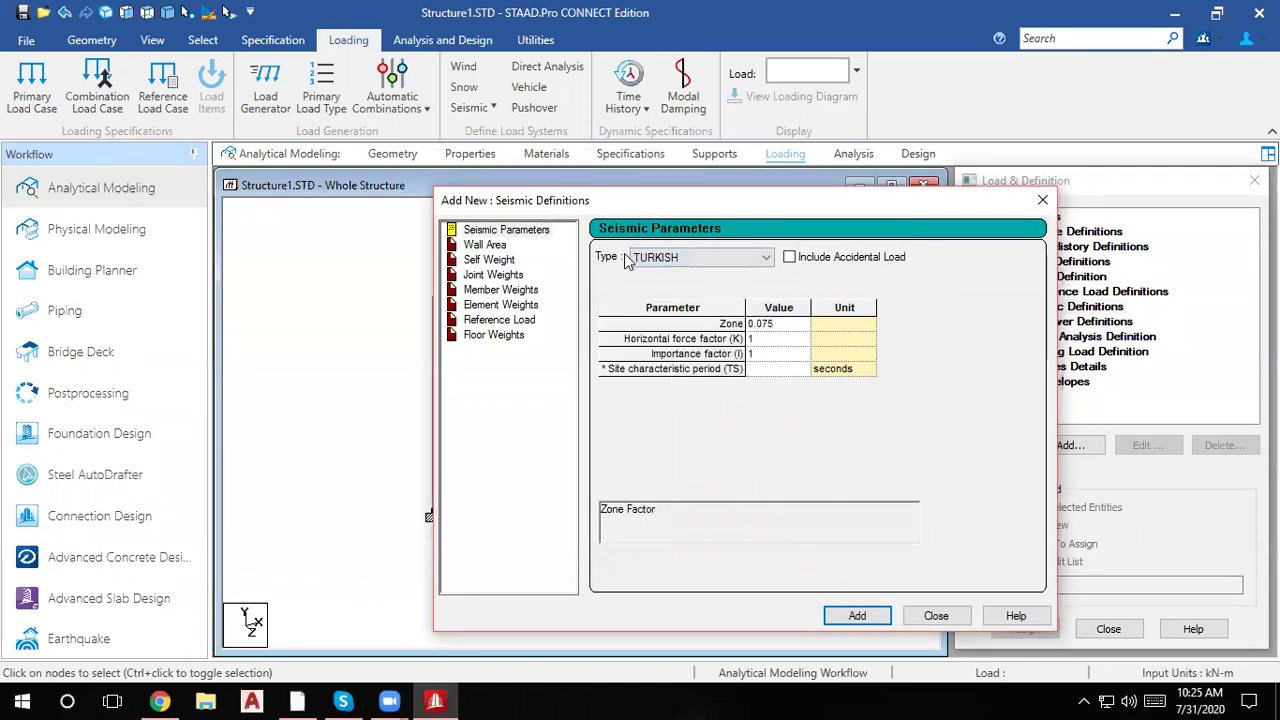
pyautogui.click(665, 258)
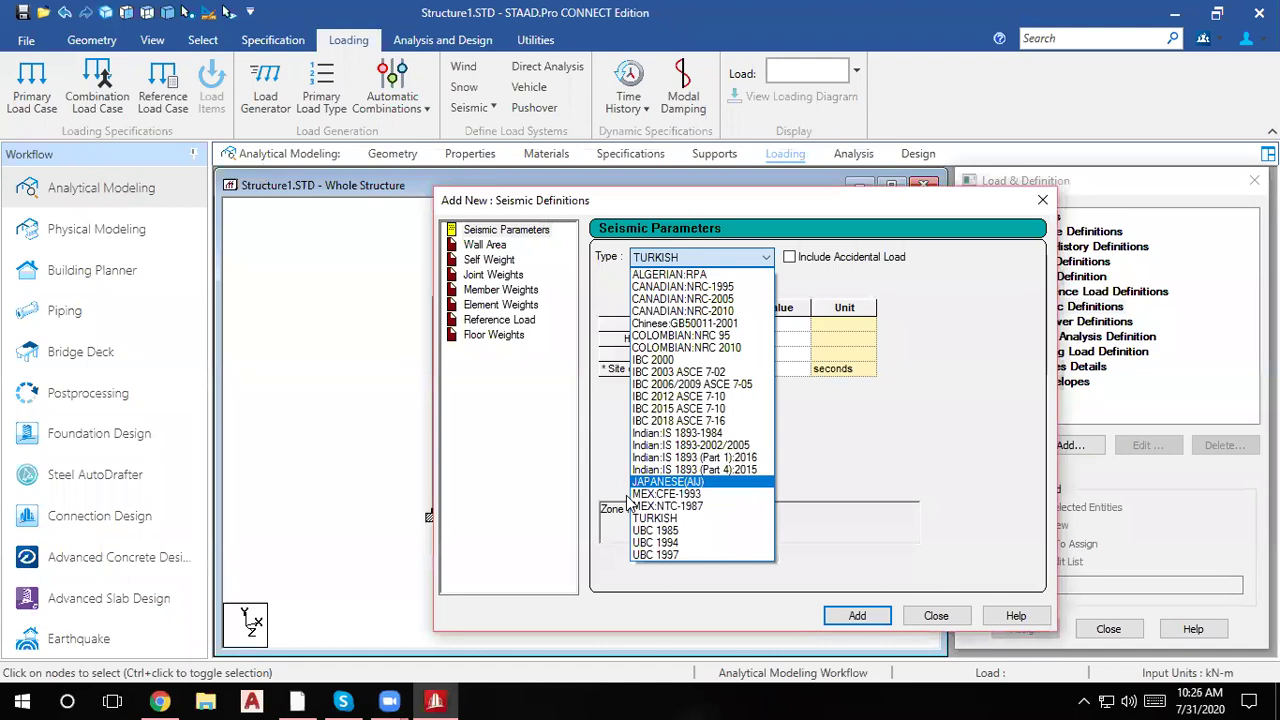
pyautogui.click(663, 200)
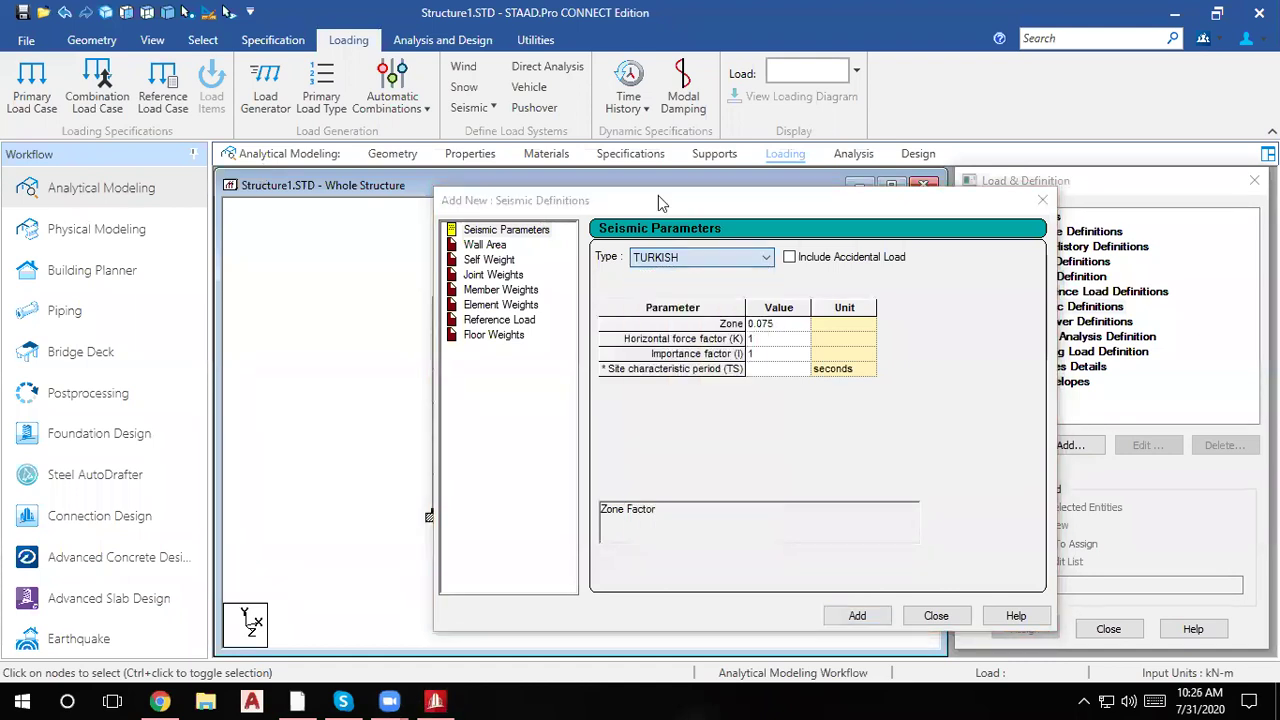
pyautogui.click(706, 258)
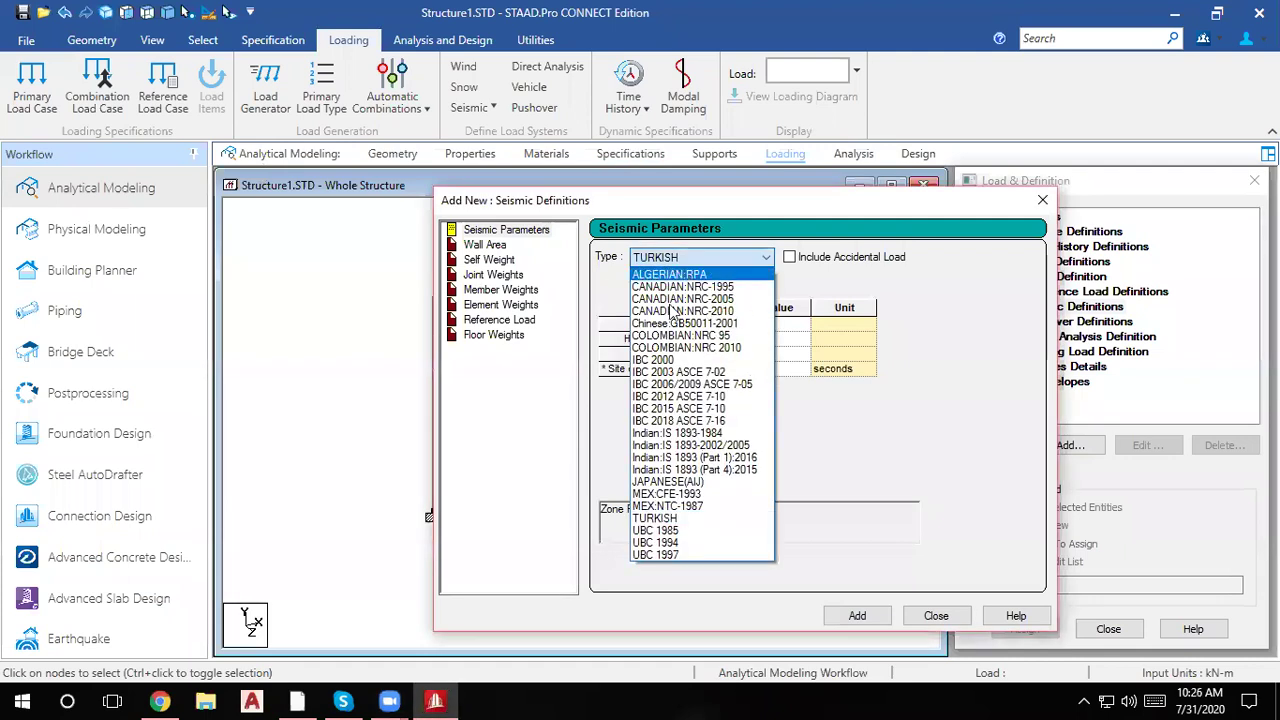
pyautogui.click(728, 457)
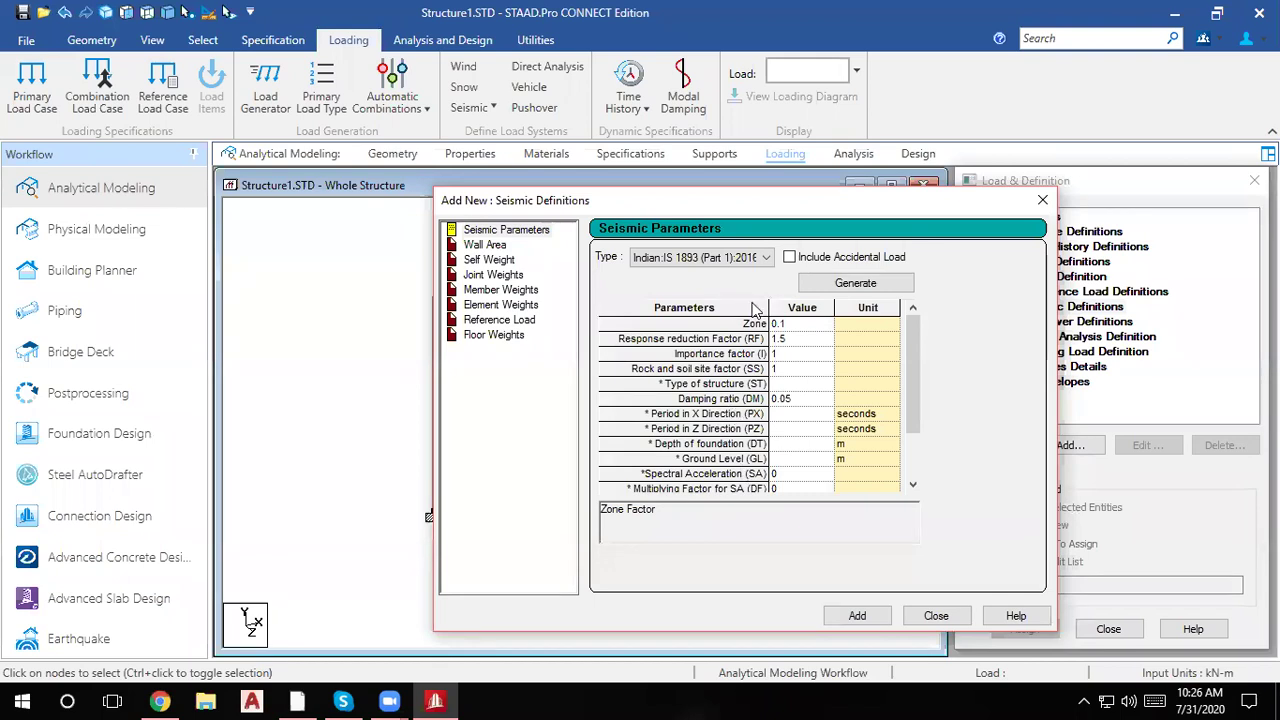
# Step: Switch the seismic code type to Indian:IS 1893-2002/2005 for comparison and return it to Indian:IS 1893 (Part 1):2016
pyautogui.click(740, 258)
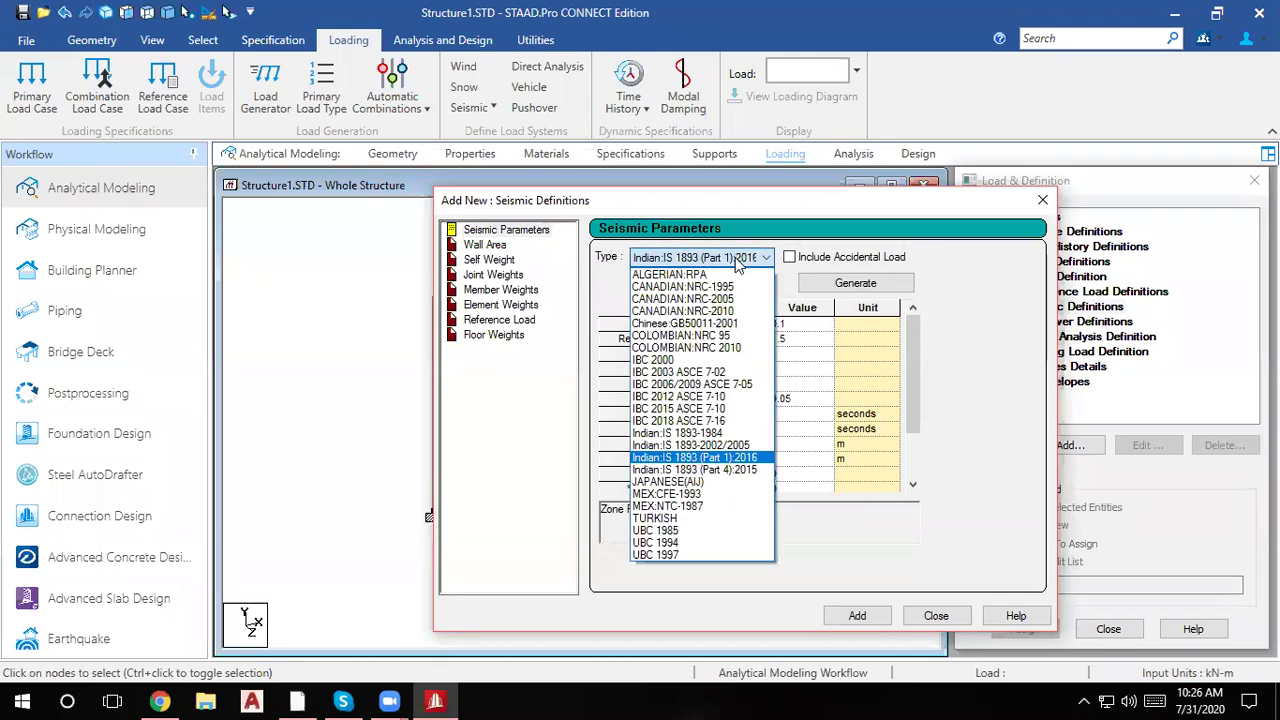
pyautogui.click(741, 445)
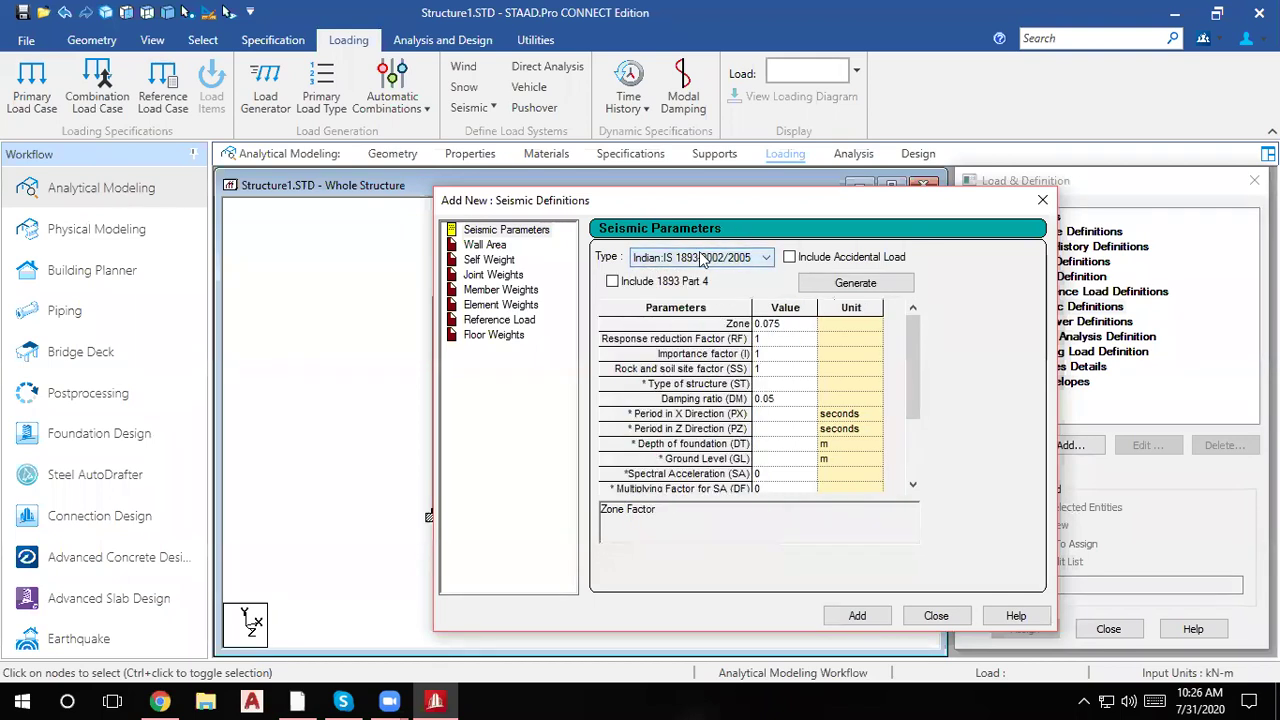
pyautogui.click(702, 258)
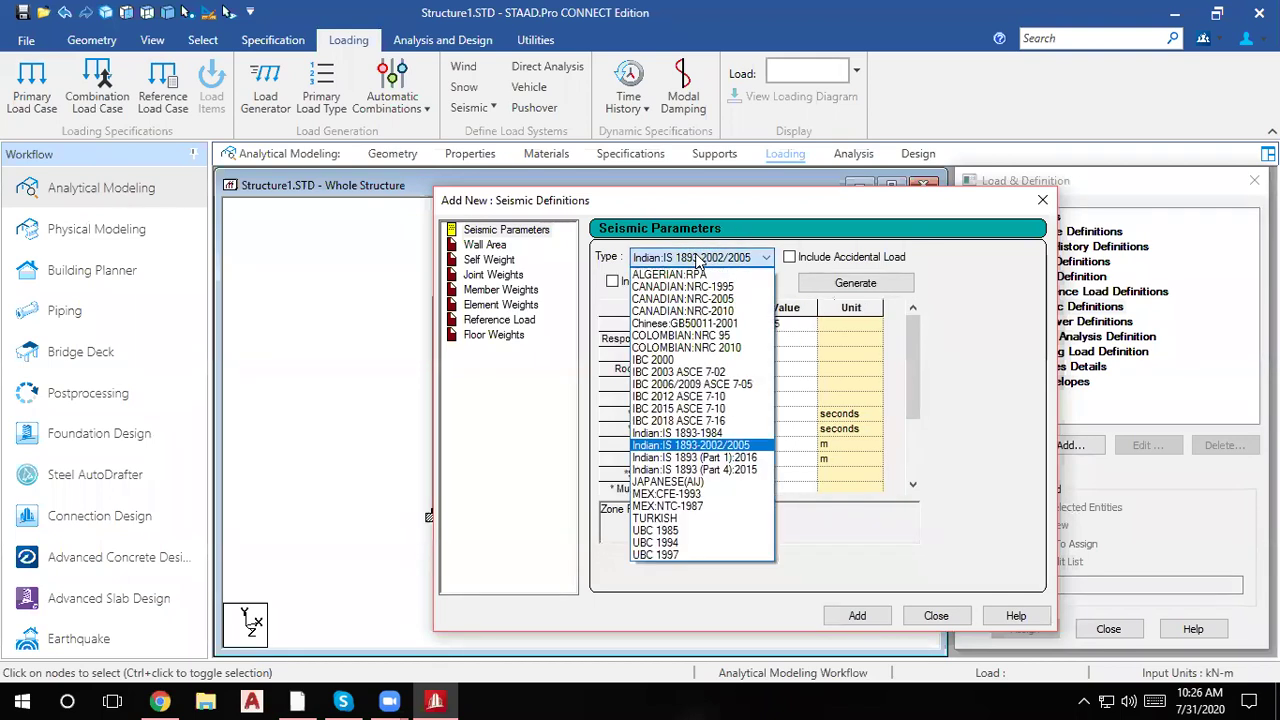
pyautogui.click(700, 458)
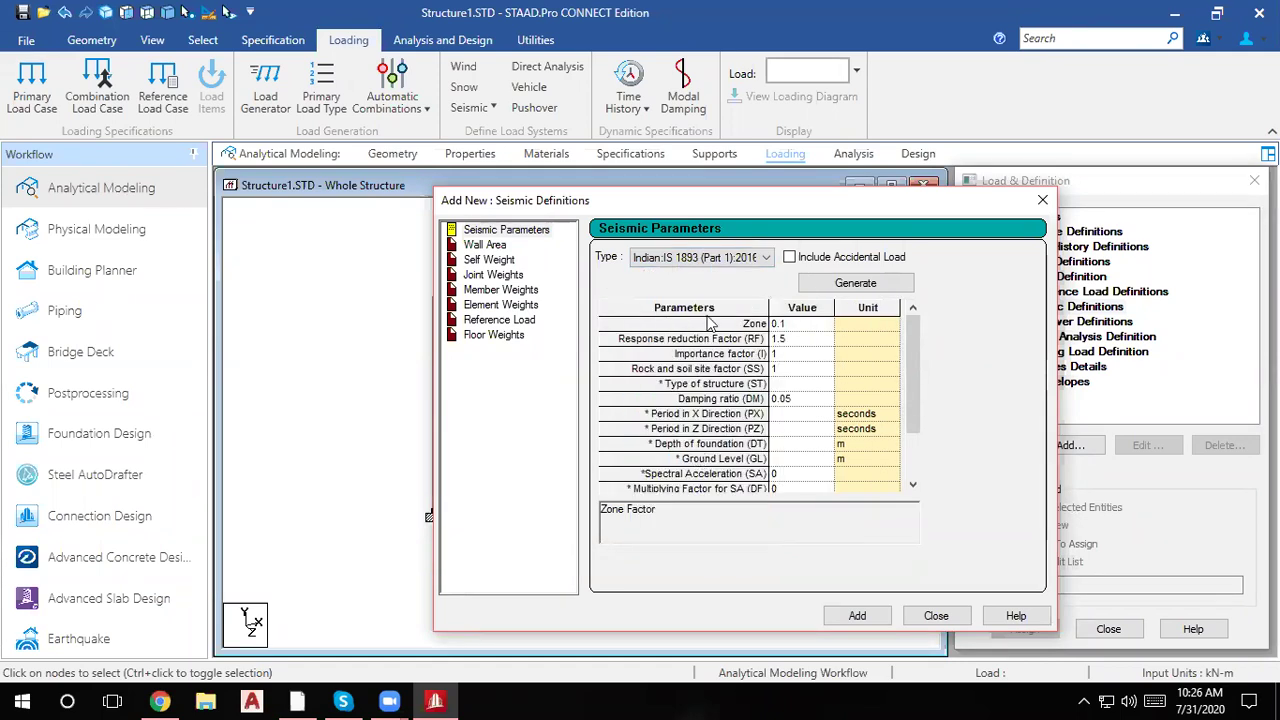
pyautogui.click(707, 259)
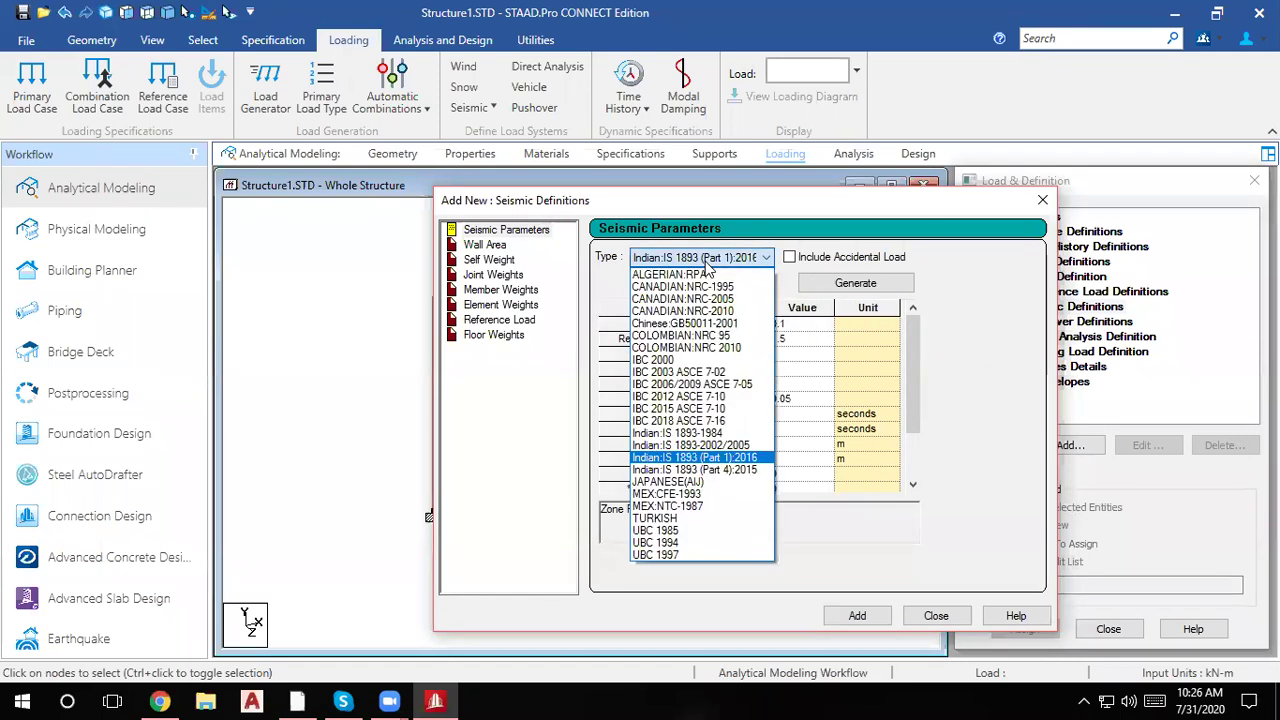
pyautogui.click(695, 458)
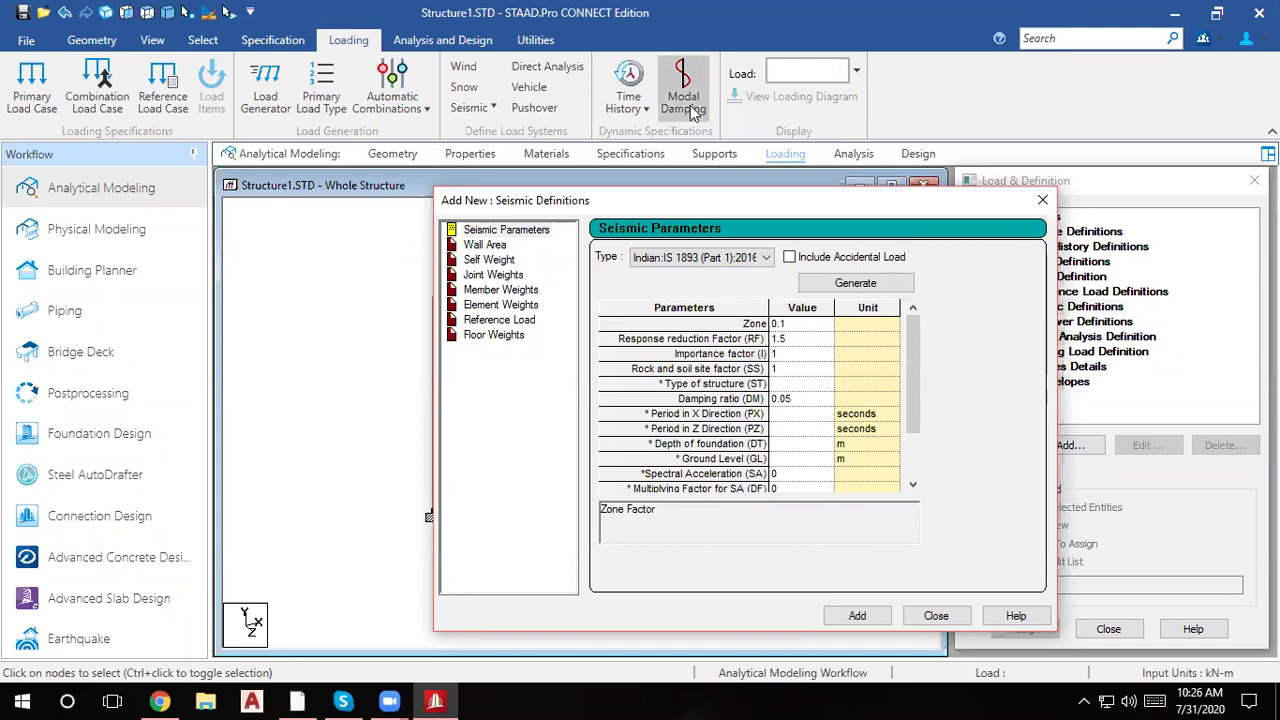
# Step: Examine the zone, importance factor, and rock and soil site factor entries in the seismic parameters table
pyautogui.moveTo(860, 215); pyautogui.dragTo(630, 182)
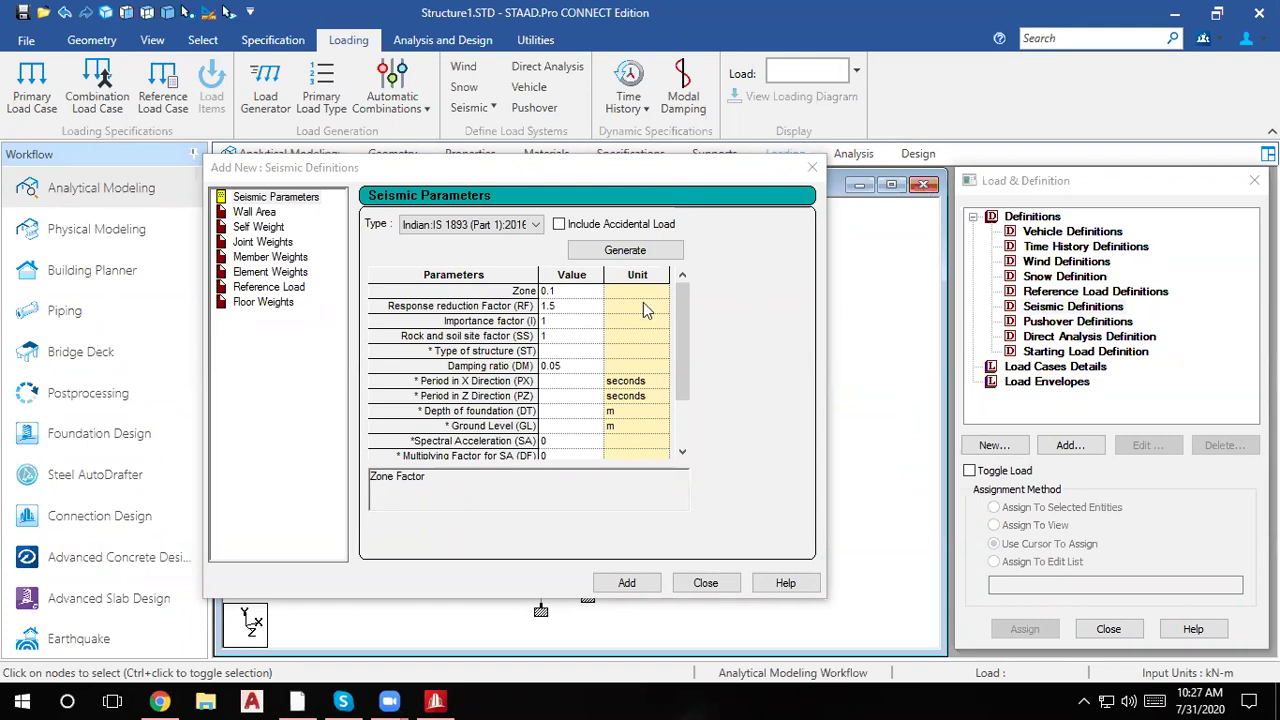
pyautogui.click(591, 291)
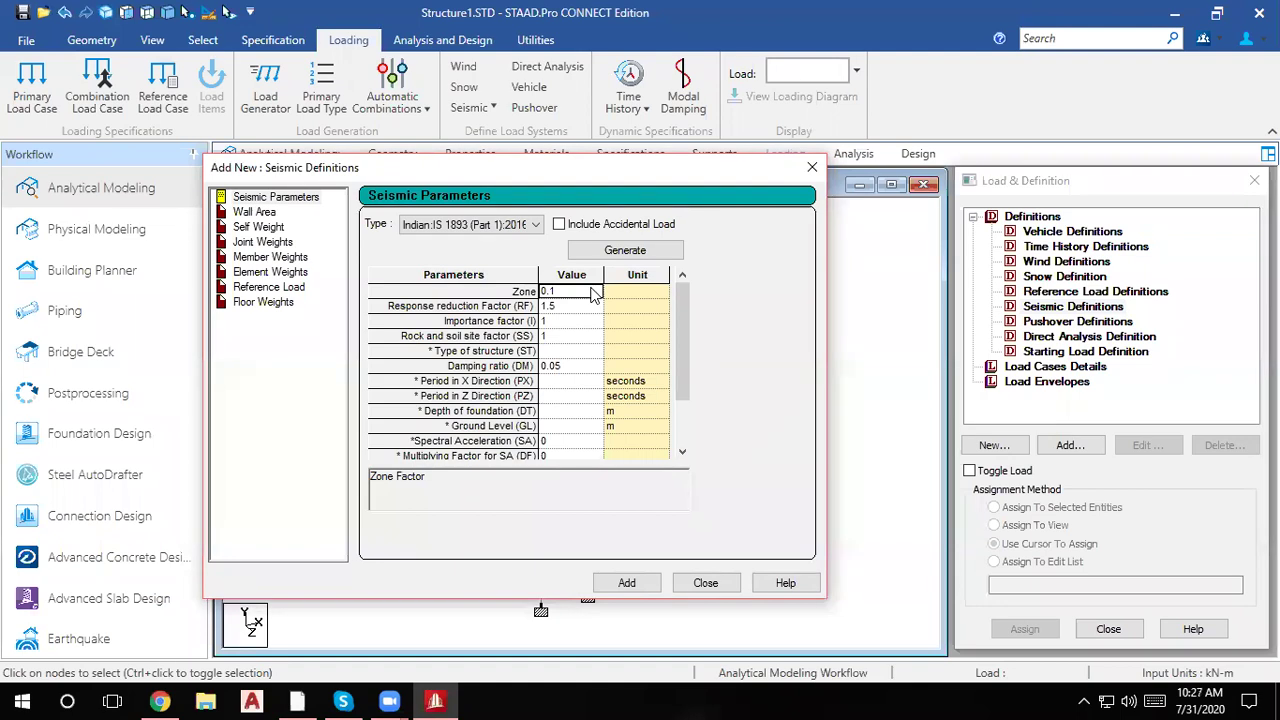
pyautogui.click(389, 700)
pyautogui.click(428, 625)
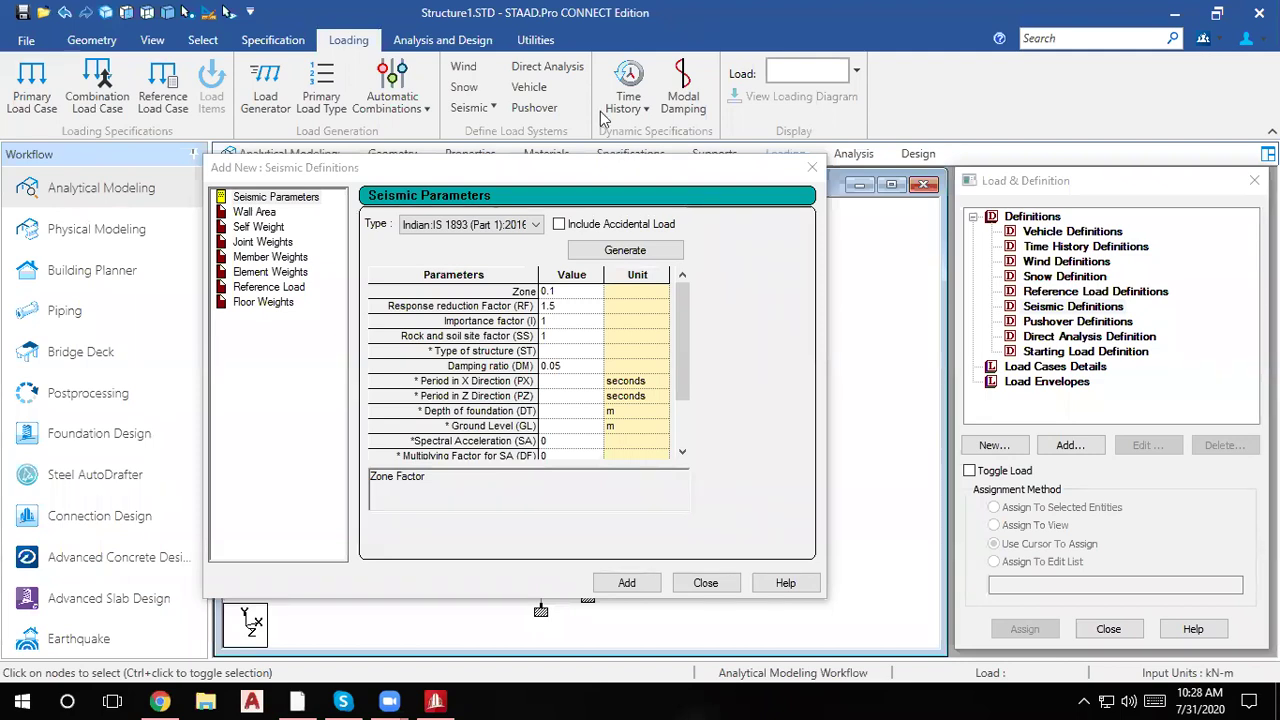
pyautogui.click(578, 292)
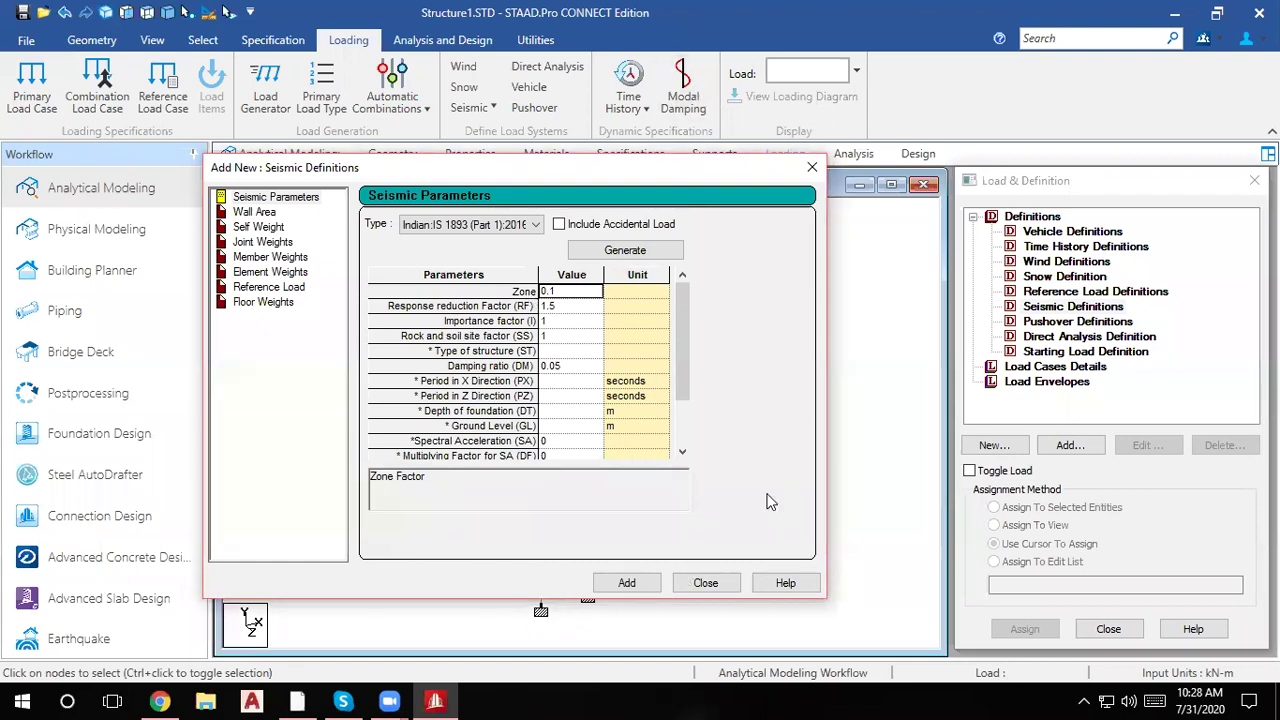
pyautogui.moveTo(389, 700)
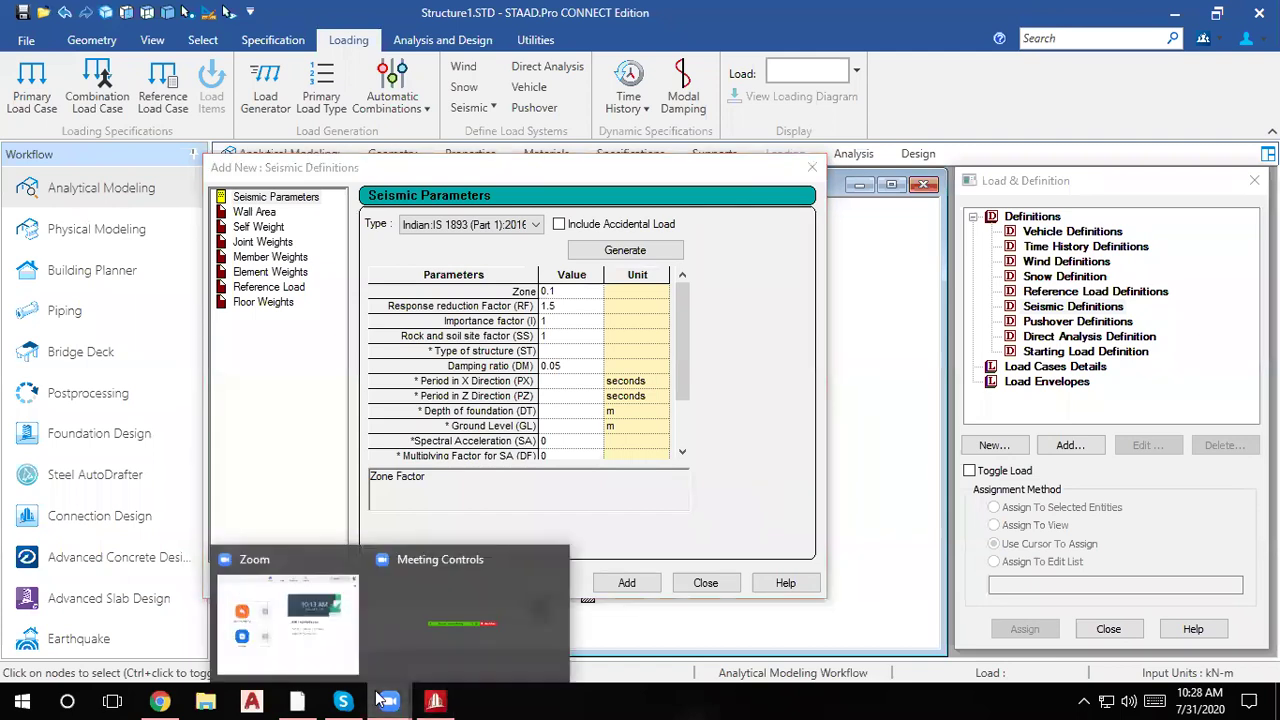
pyautogui.click(397, 624)
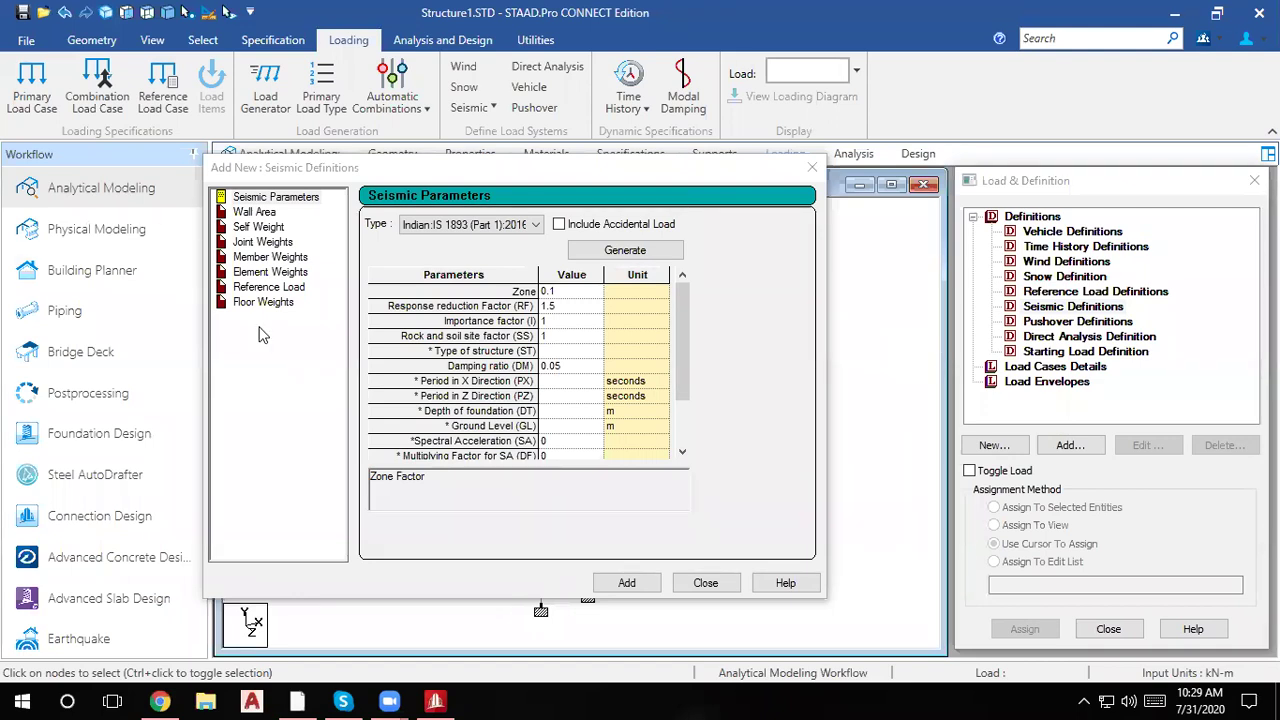
pyautogui.click(586, 291)
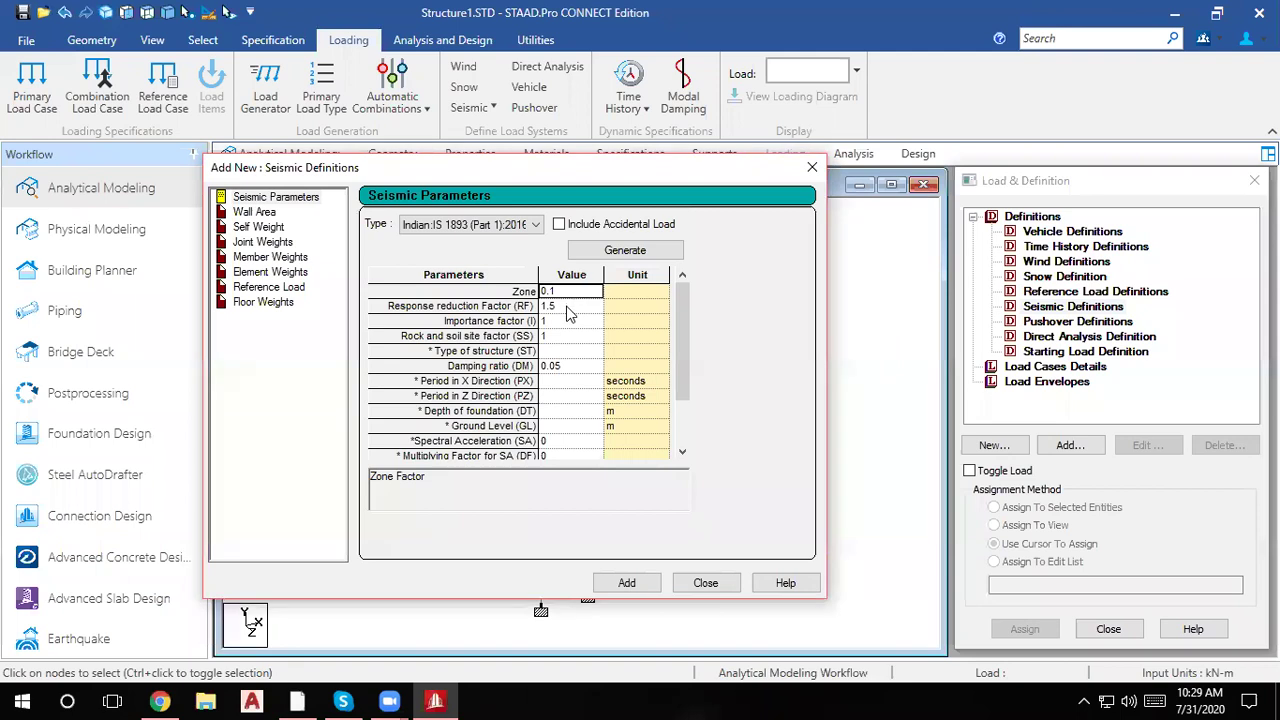
pyautogui.click(580, 321)
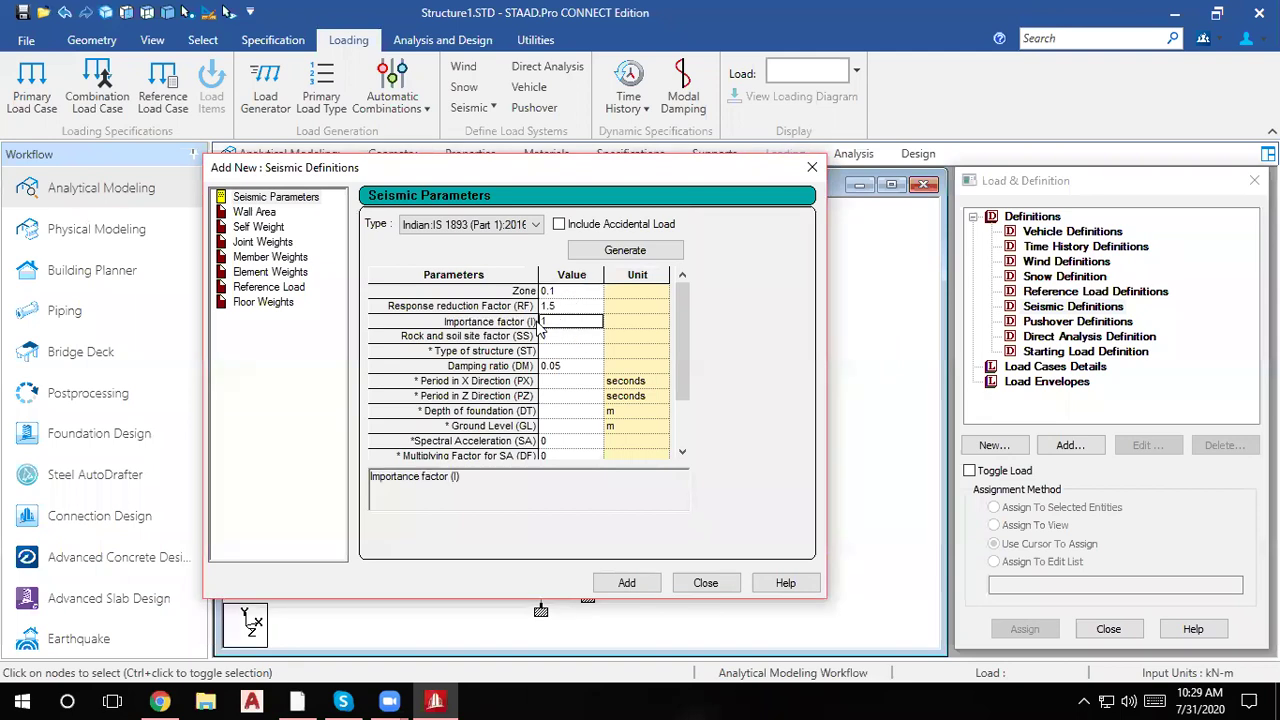
pyautogui.click(582, 337)
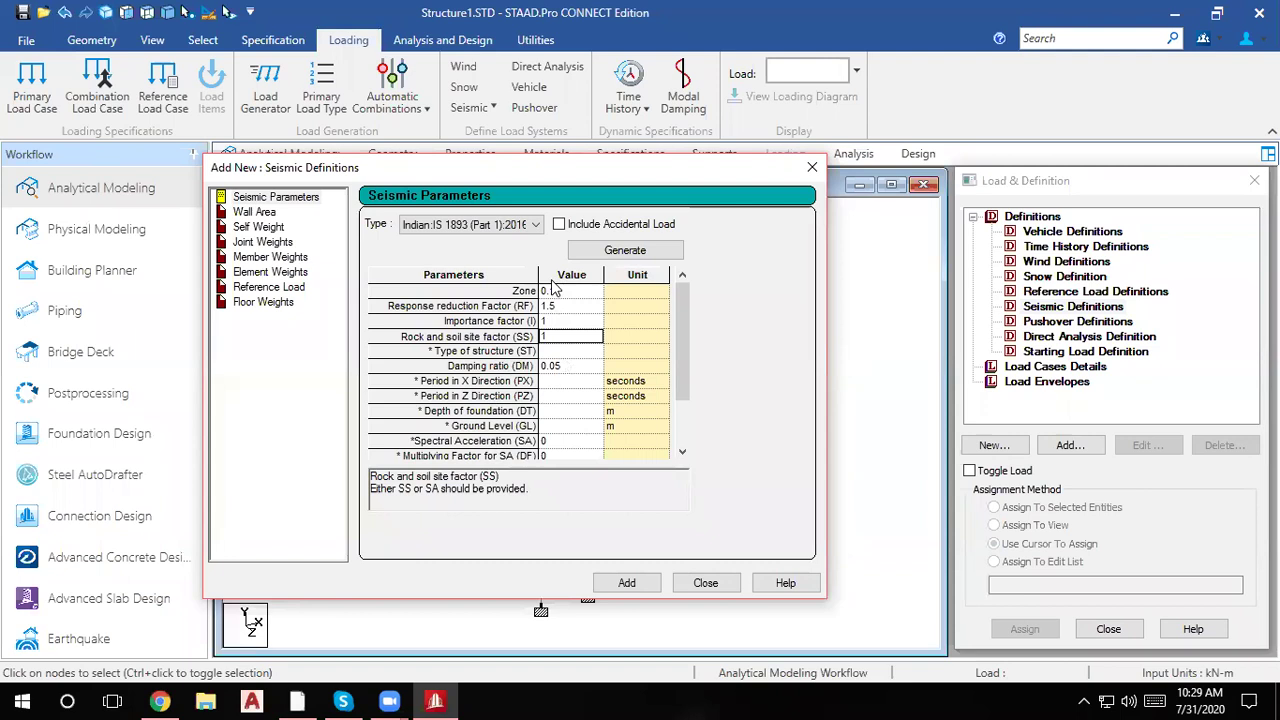
# Step: Open the IS:1893 seismic parameter generator and place its window beside the parameters table
pyautogui.click(614, 252)
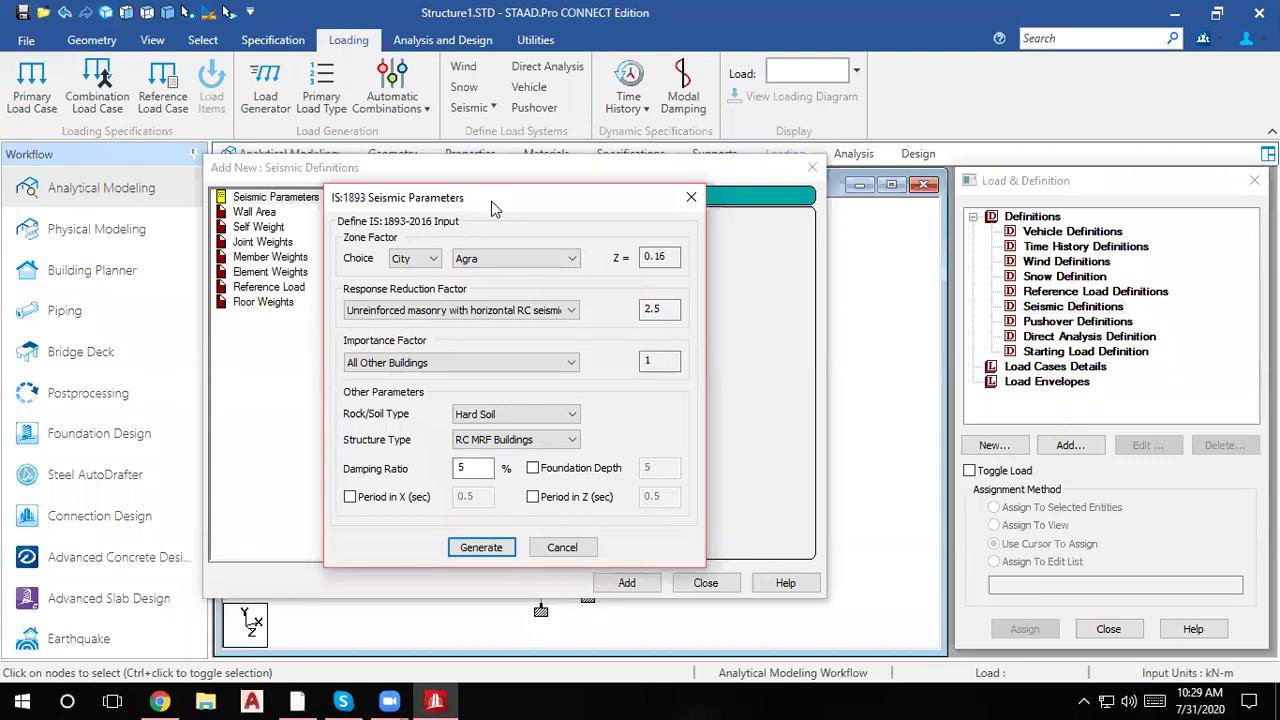
pyautogui.moveTo(491, 208); pyautogui.dragTo(856, 130)
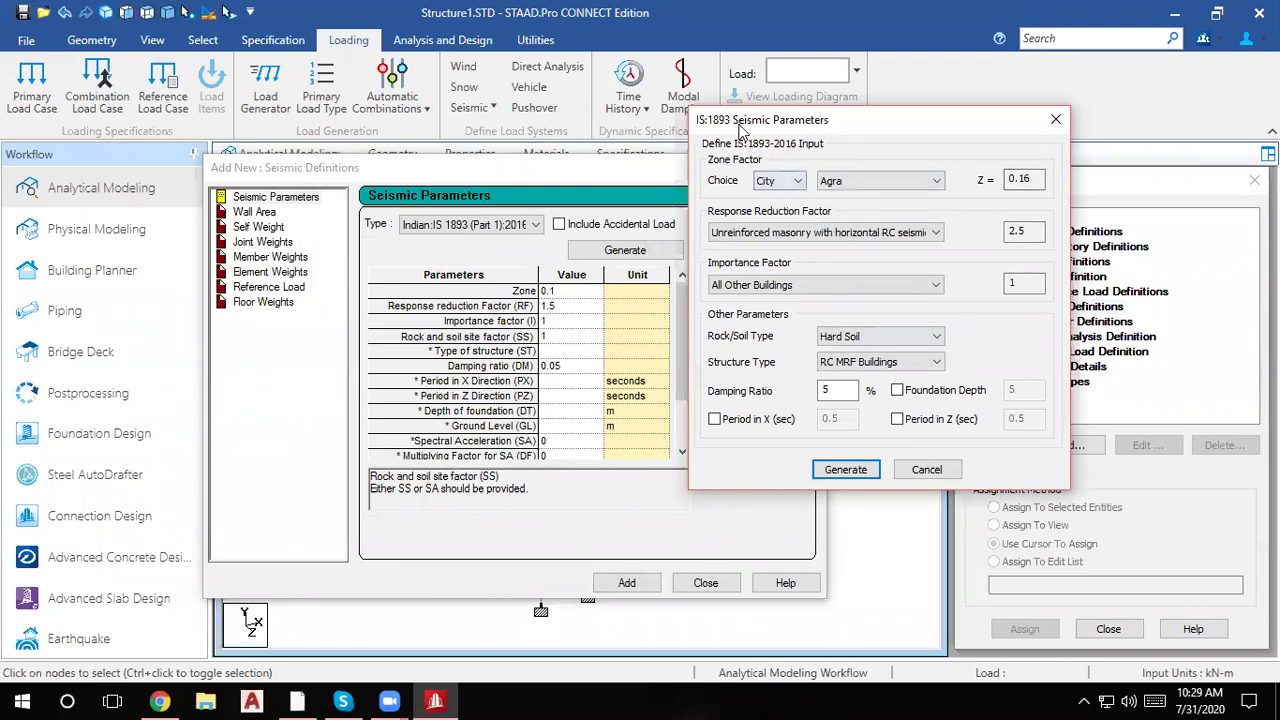
pyautogui.moveTo(738, 130); pyautogui.dragTo(878, 136)
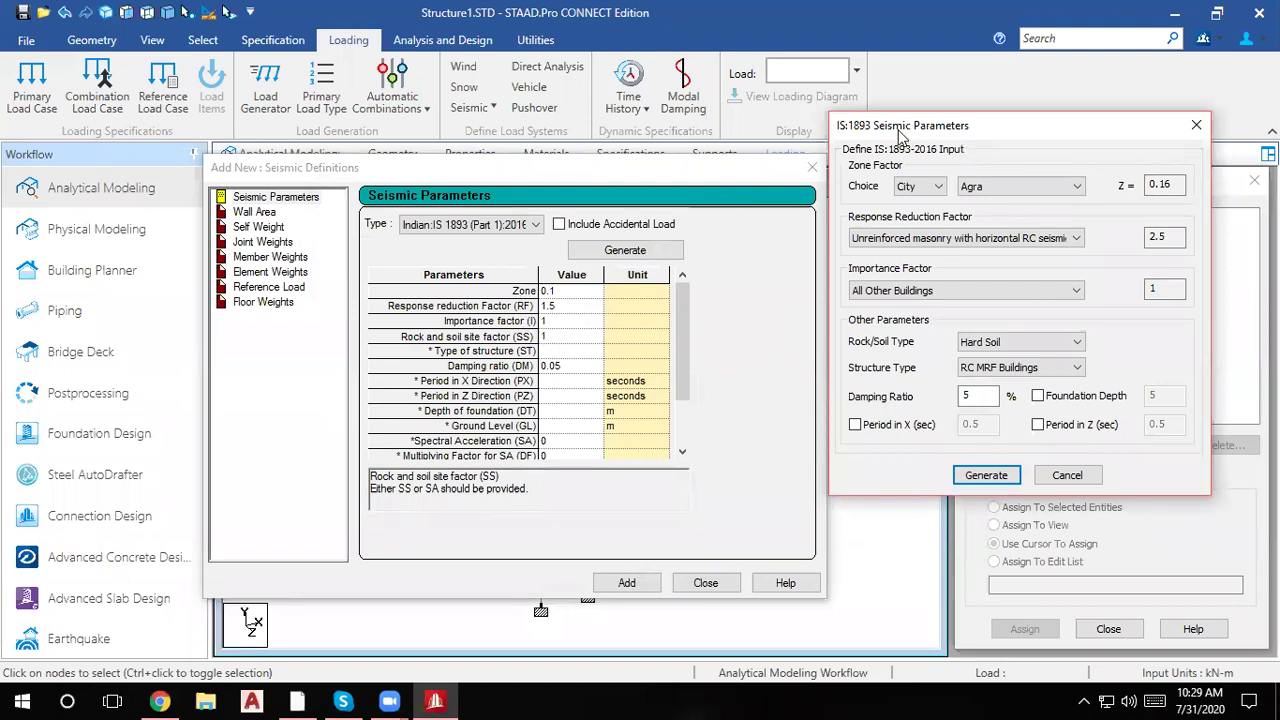
pyautogui.moveTo(897, 137); pyautogui.dragTo(841, 155)
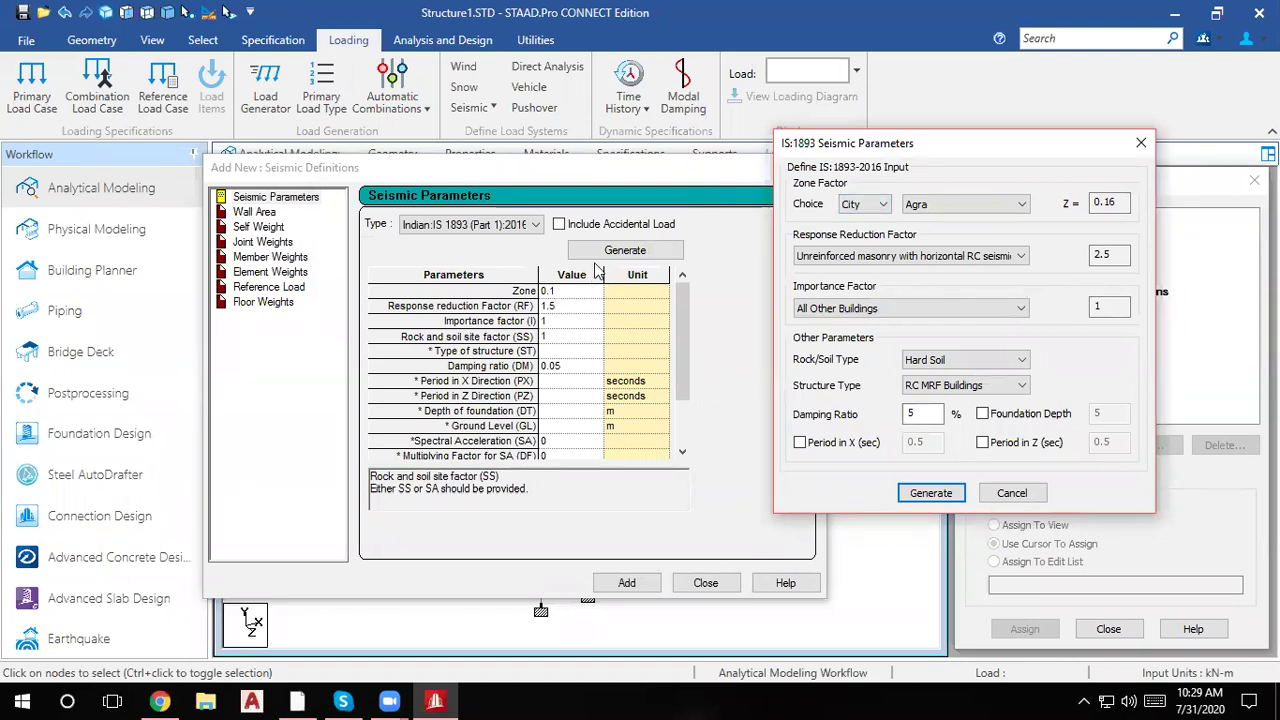
# Step: Base the zone factor on Zone and try zones III, IV, V and II in turn
pyautogui.click(874, 208)
pyautogui.click(870, 233)
pyautogui.click(960, 208)
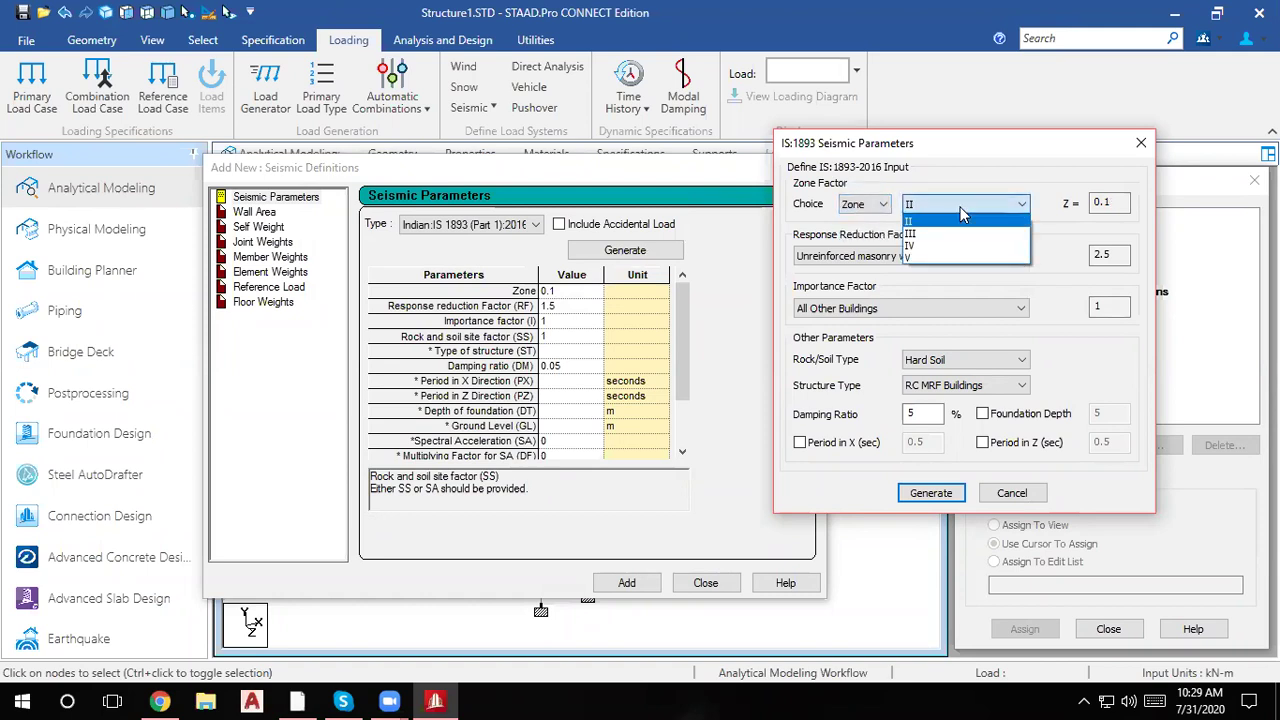
pyautogui.click(941, 233)
pyautogui.click(952, 210)
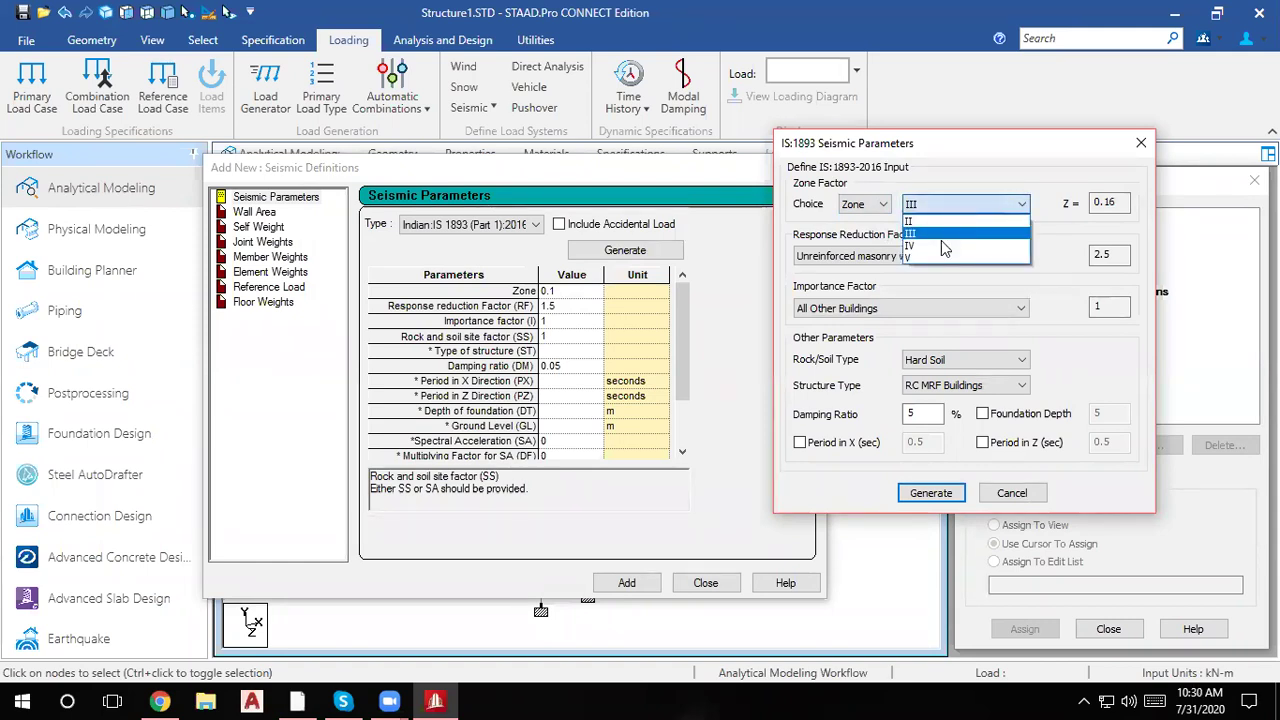
pyautogui.click(941, 252)
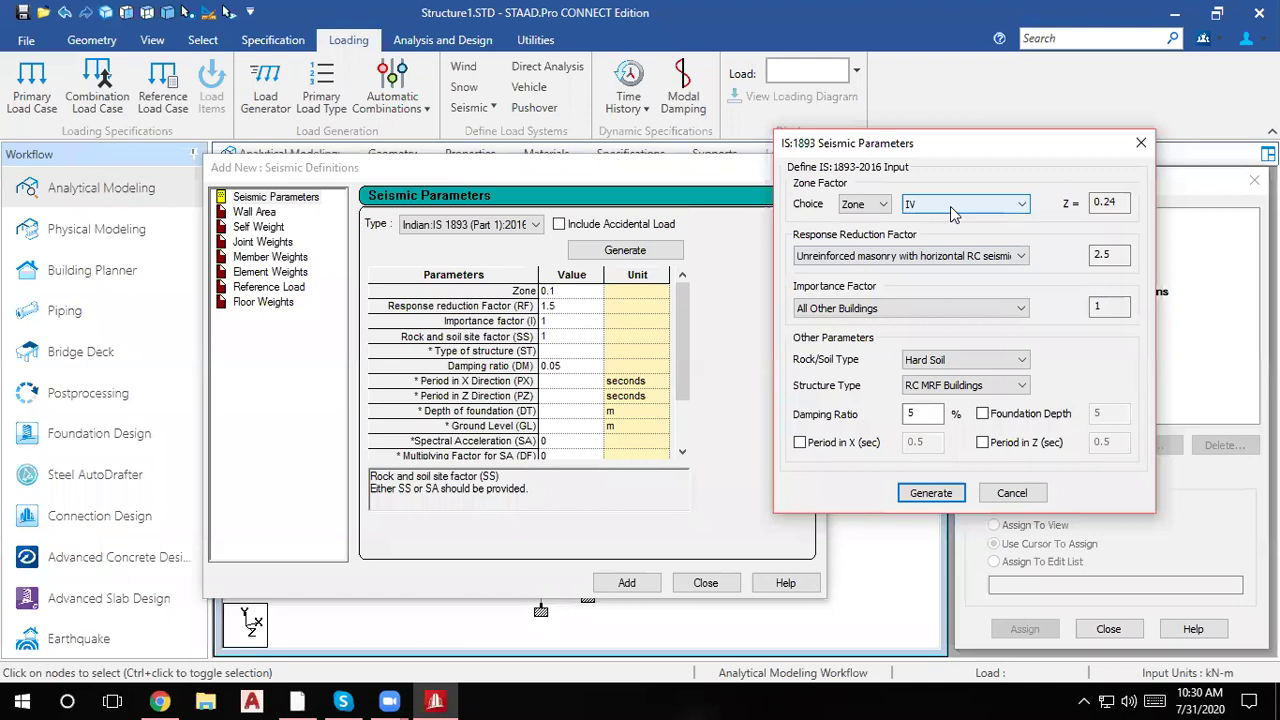
pyautogui.click(951, 207)
pyautogui.click(936, 257)
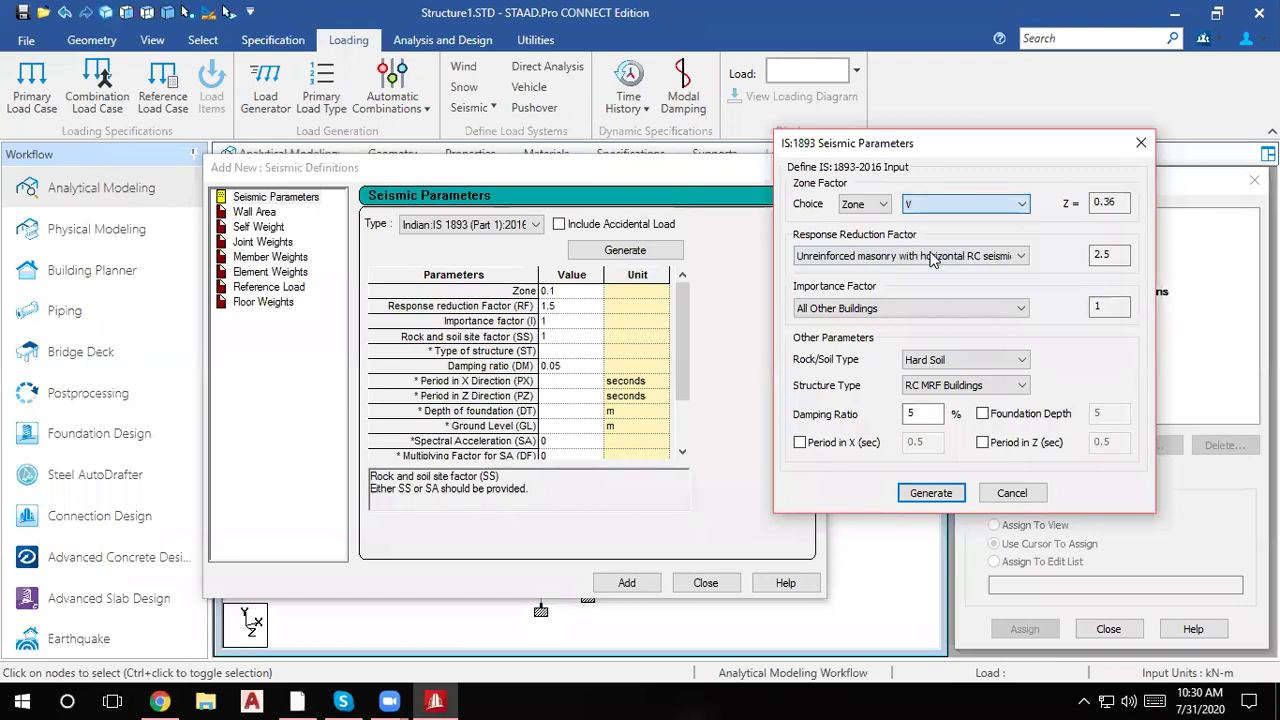
pyautogui.click(937, 200)
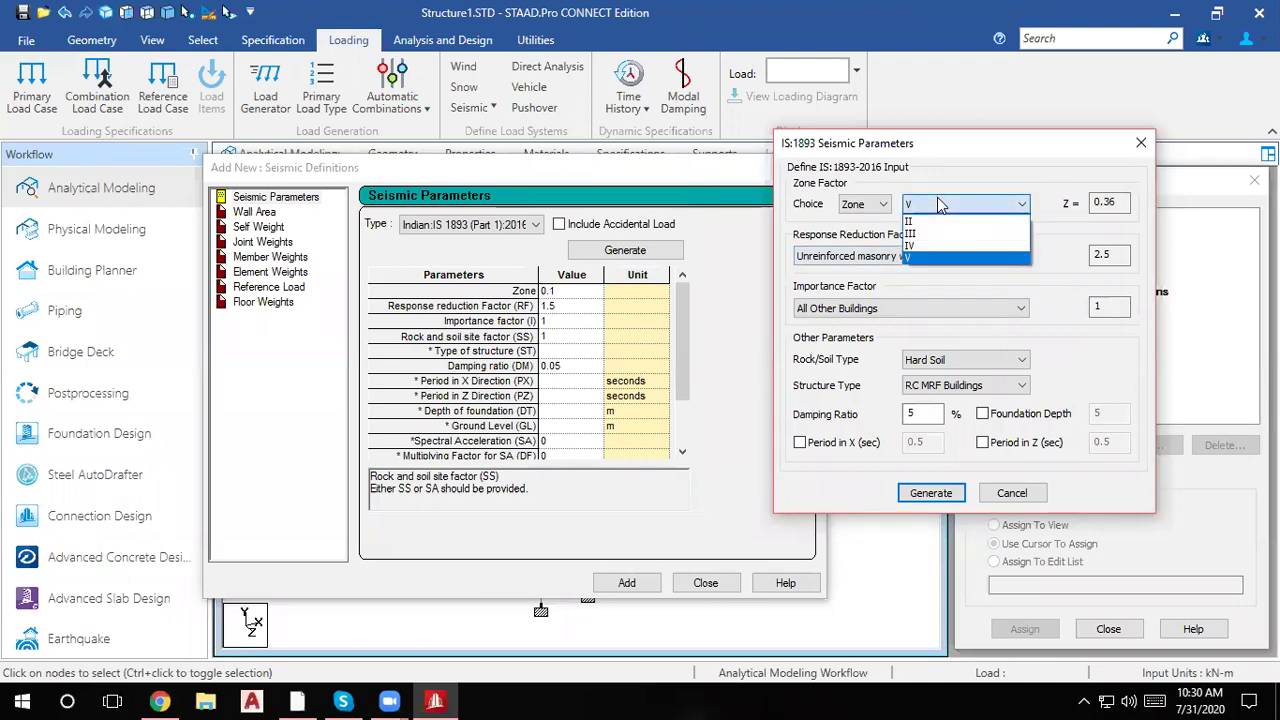
pyautogui.click(917, 222)
# Step: Base the zone factor on City and select Lucknow
pyautogui.click(868, 204)
pyautogui.click(858, 222)
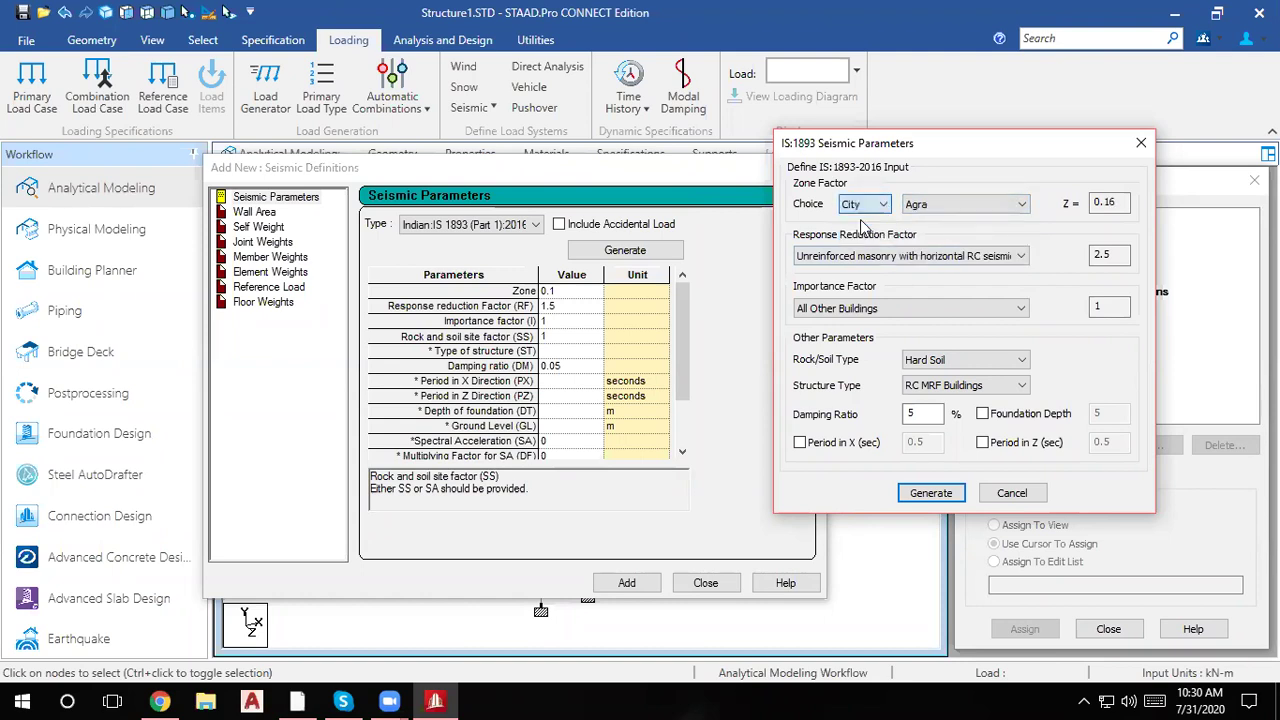
pyautogui.click(935, 204)
pyautogui.scroll(-10, 958, 440)
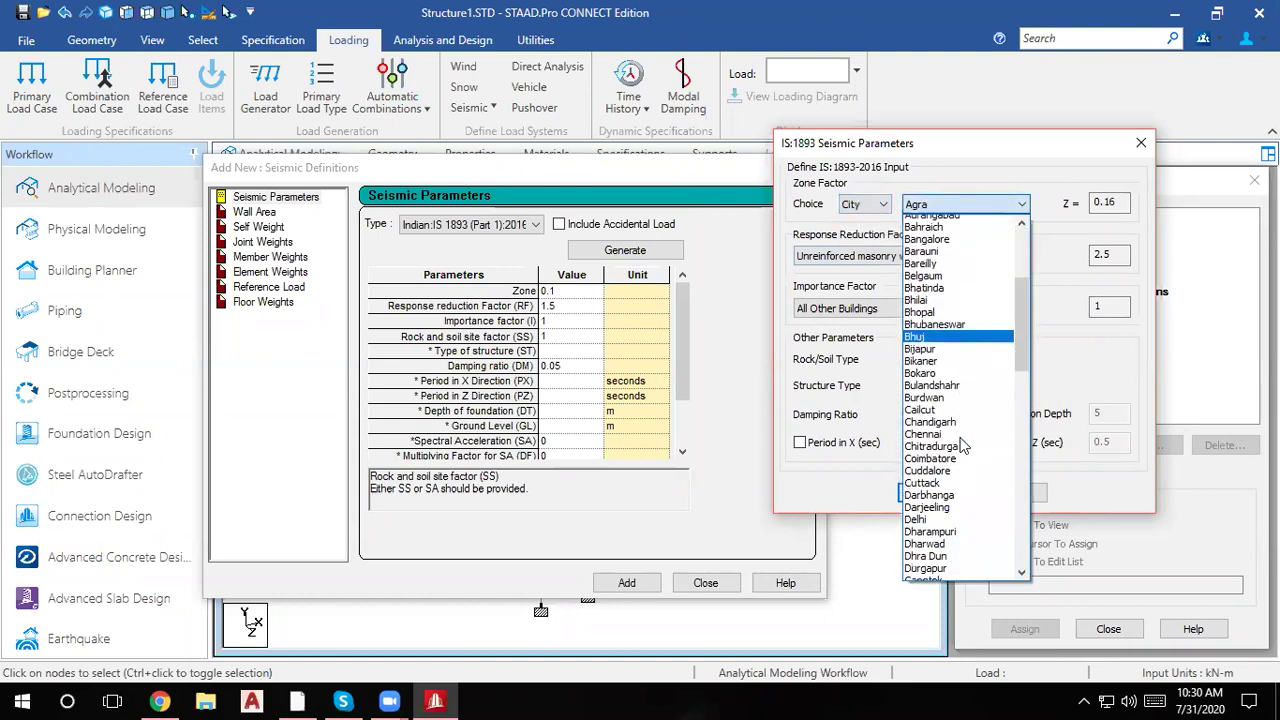
pyautogui.scroll(-3, 963, 444)
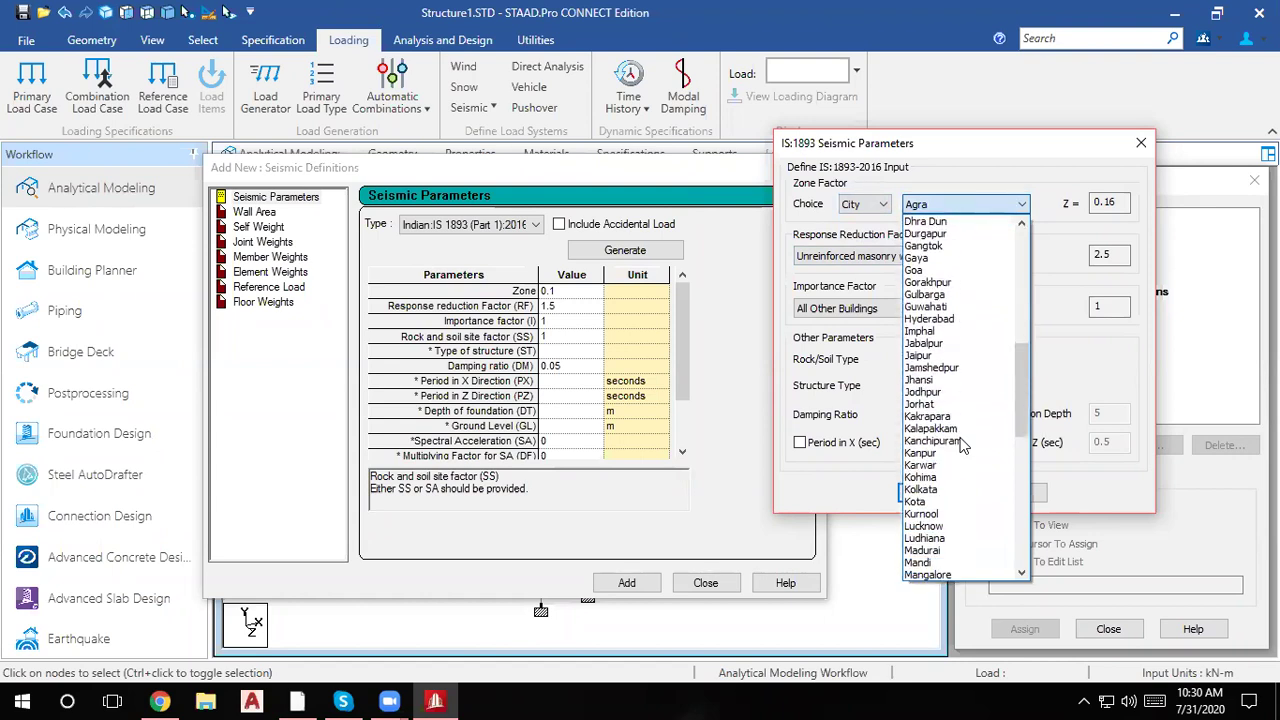
pyautogui.click(933, 527)
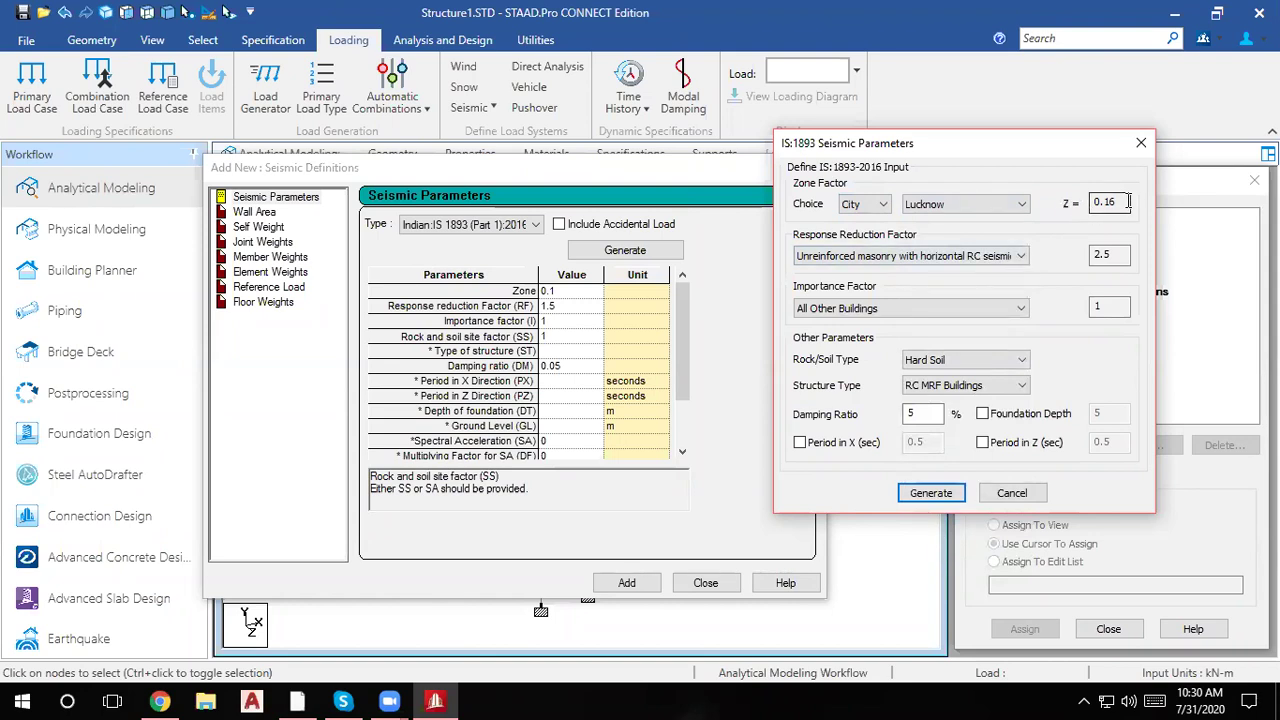
# Step: Change the zone factor city to Kanpur
pyautogui.click(1006, 203)
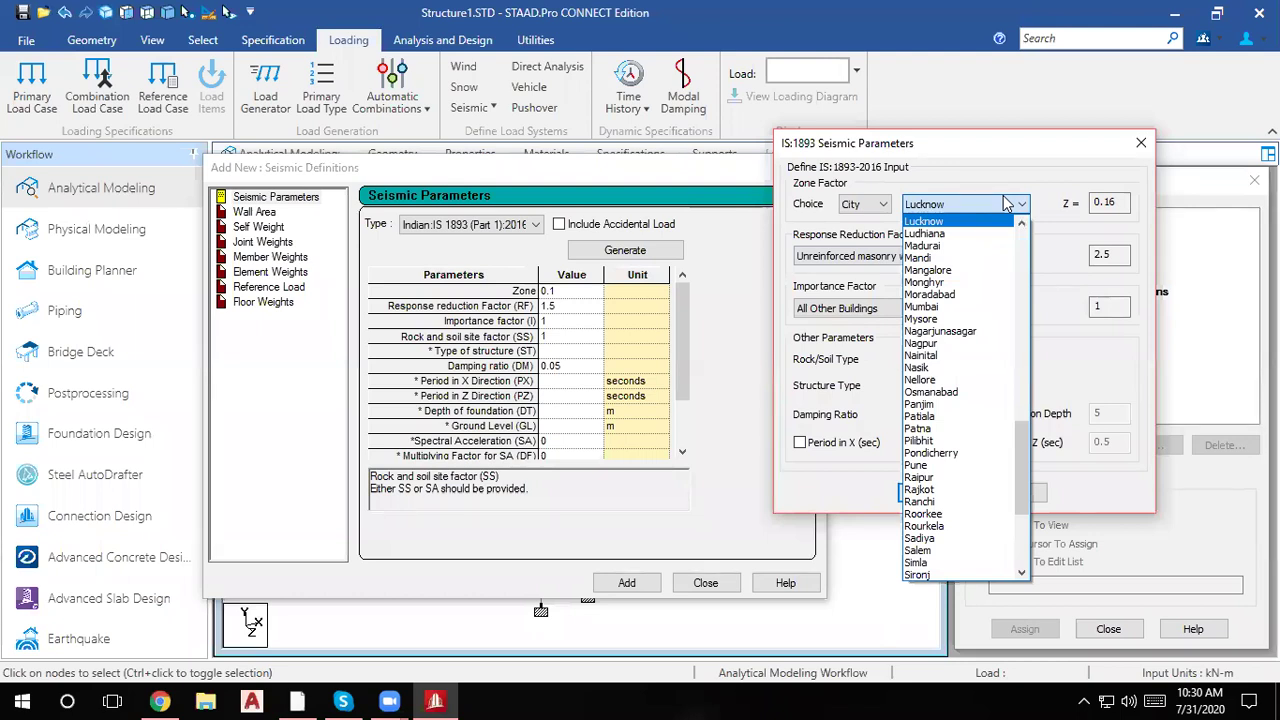
pyautogui.click(1006, 203)
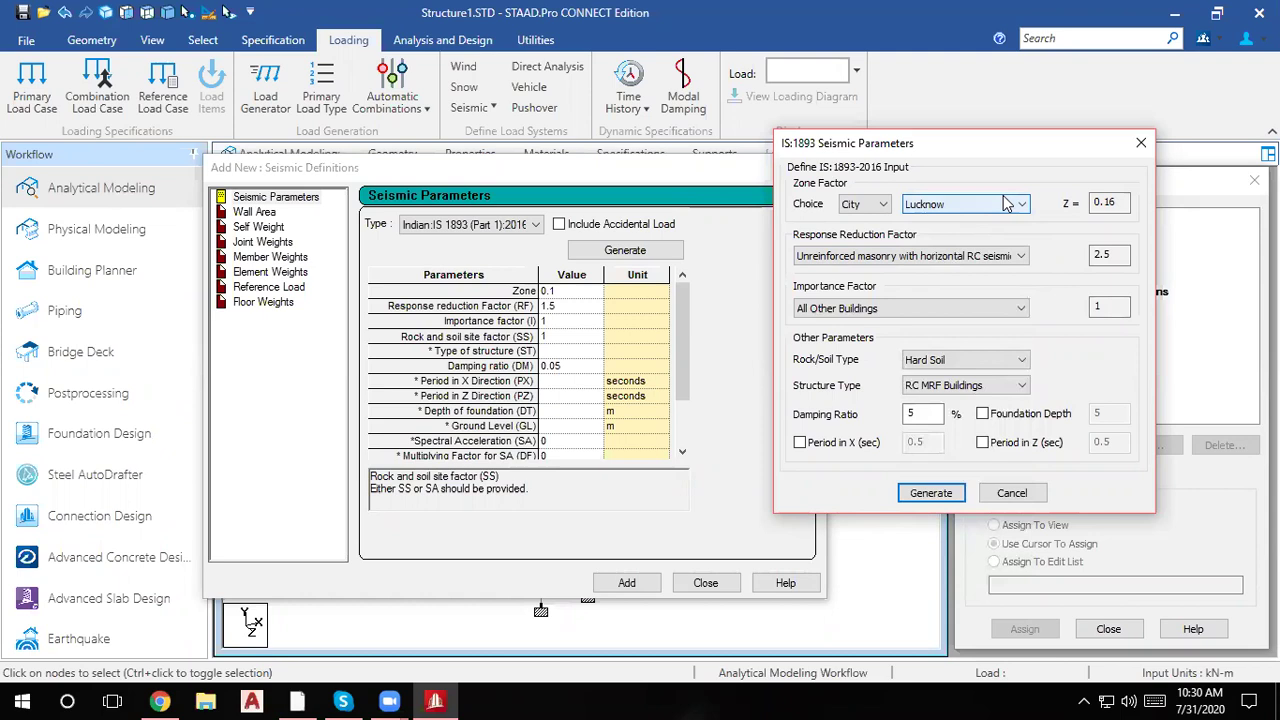
pyautogui.click(1006, 203)
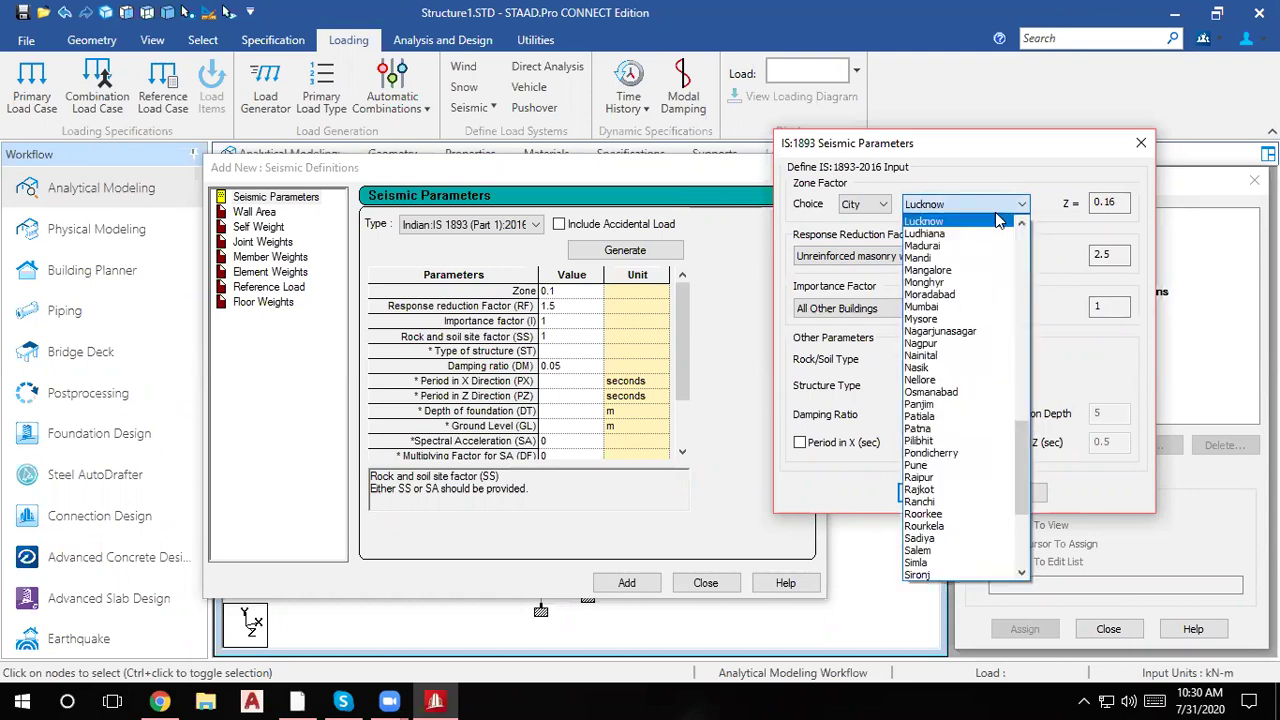
pyautogui.scroll(1, 985, 270)
pyautogui.scroll(3, 960, 266)
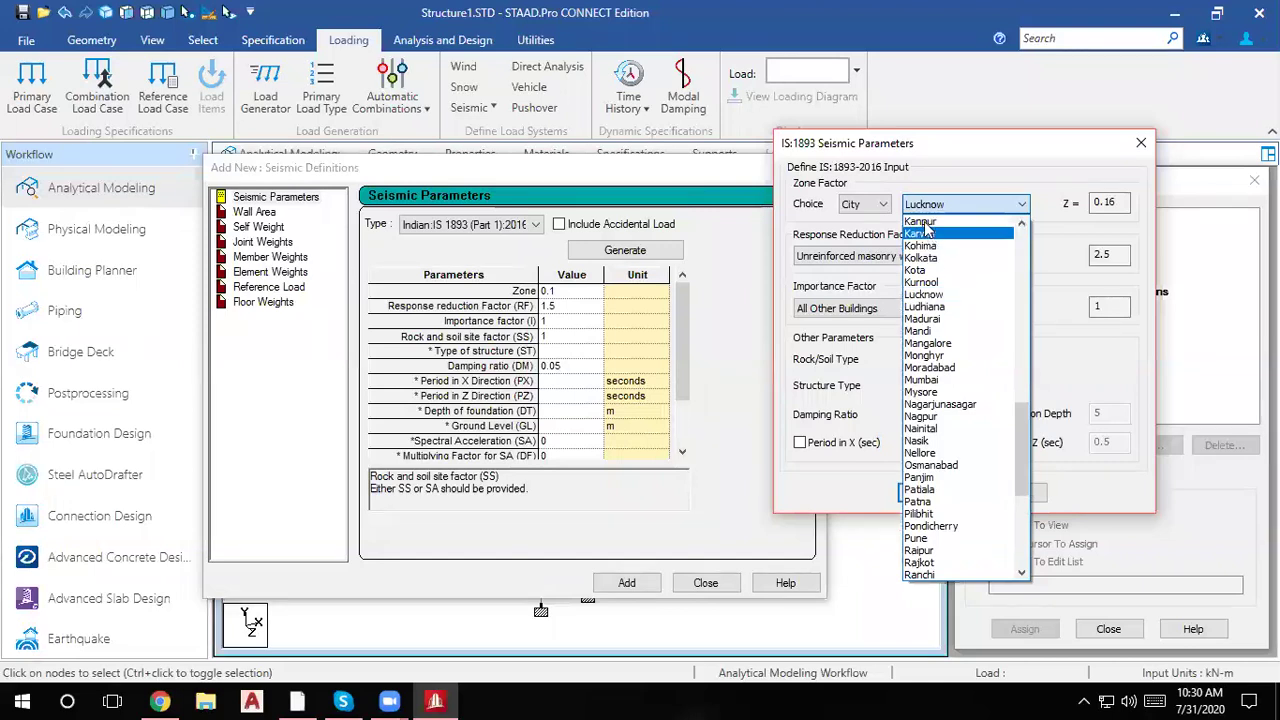
pyautogui.click(921, 221)
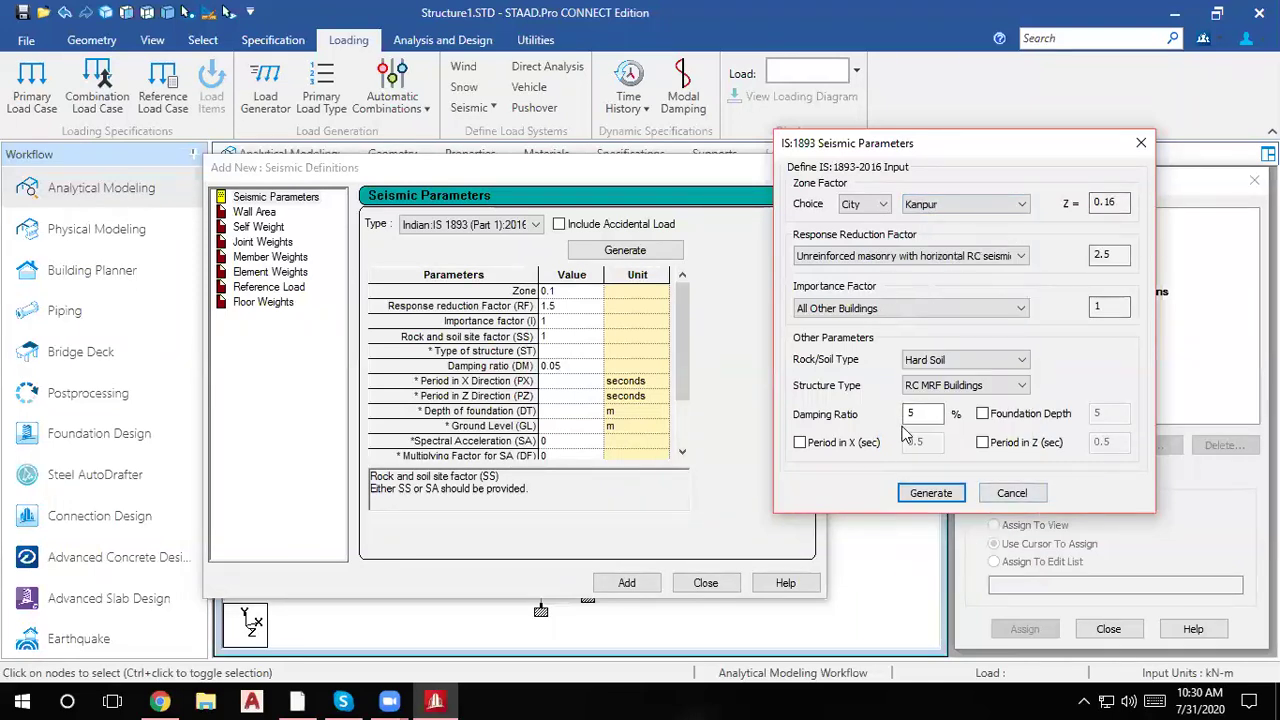
# Step: Base the zone factor on Zone and select zone III
pyautogui.click(866, 204)
pyautogui.click(866, 232)
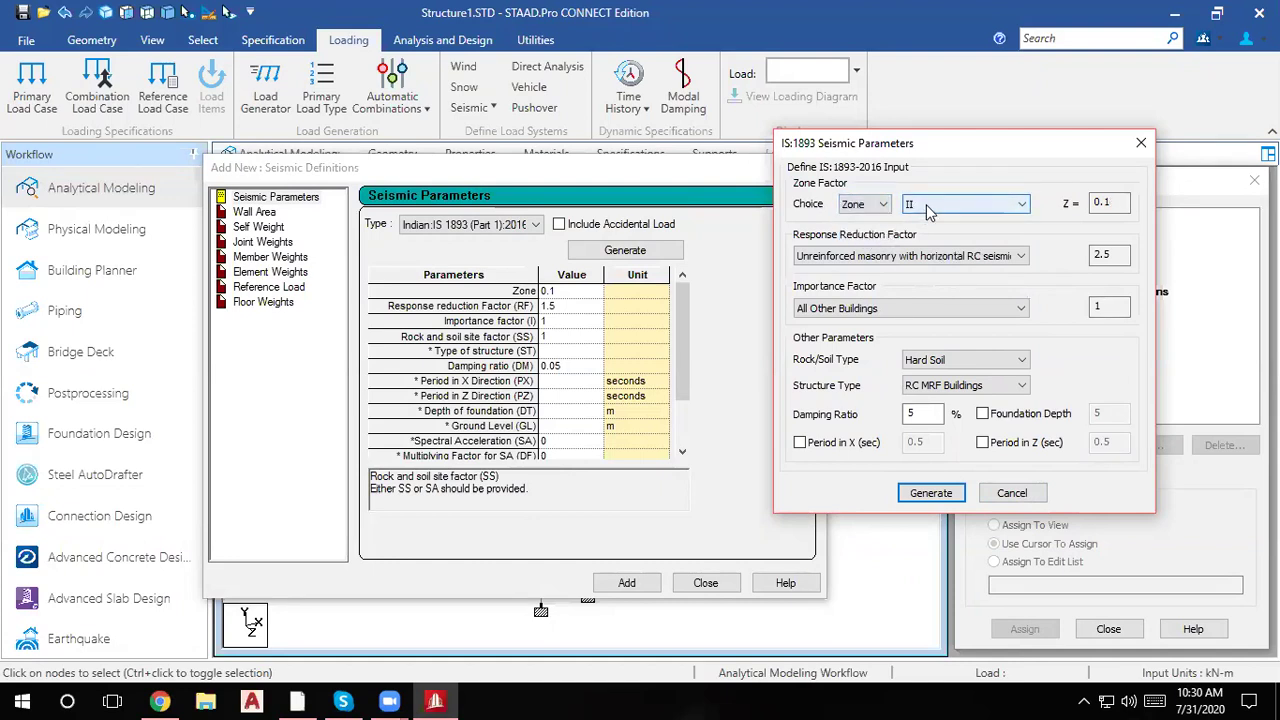
pyautogui.click(923, 205)
pyautogui.click(922, 229)
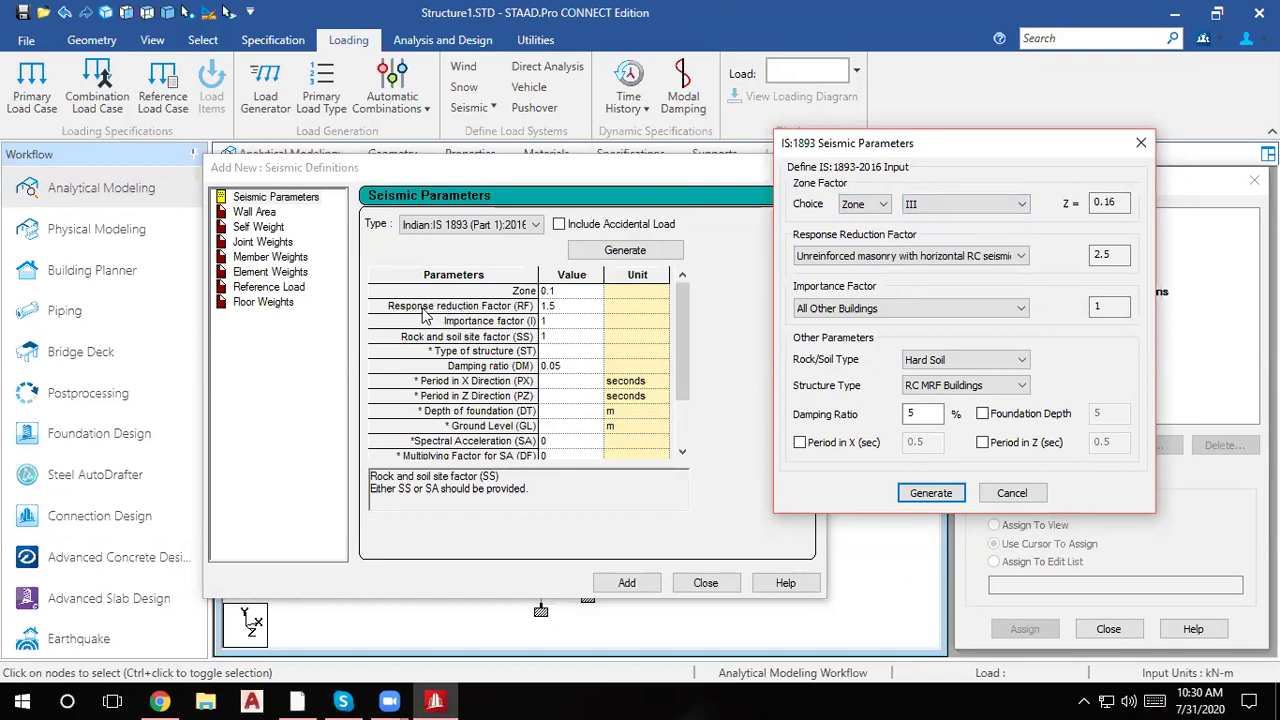
# Step: Set the response reduction factor category to RC buildings with Special Moment Resisting Frames
pyautogui.click(838, 258)
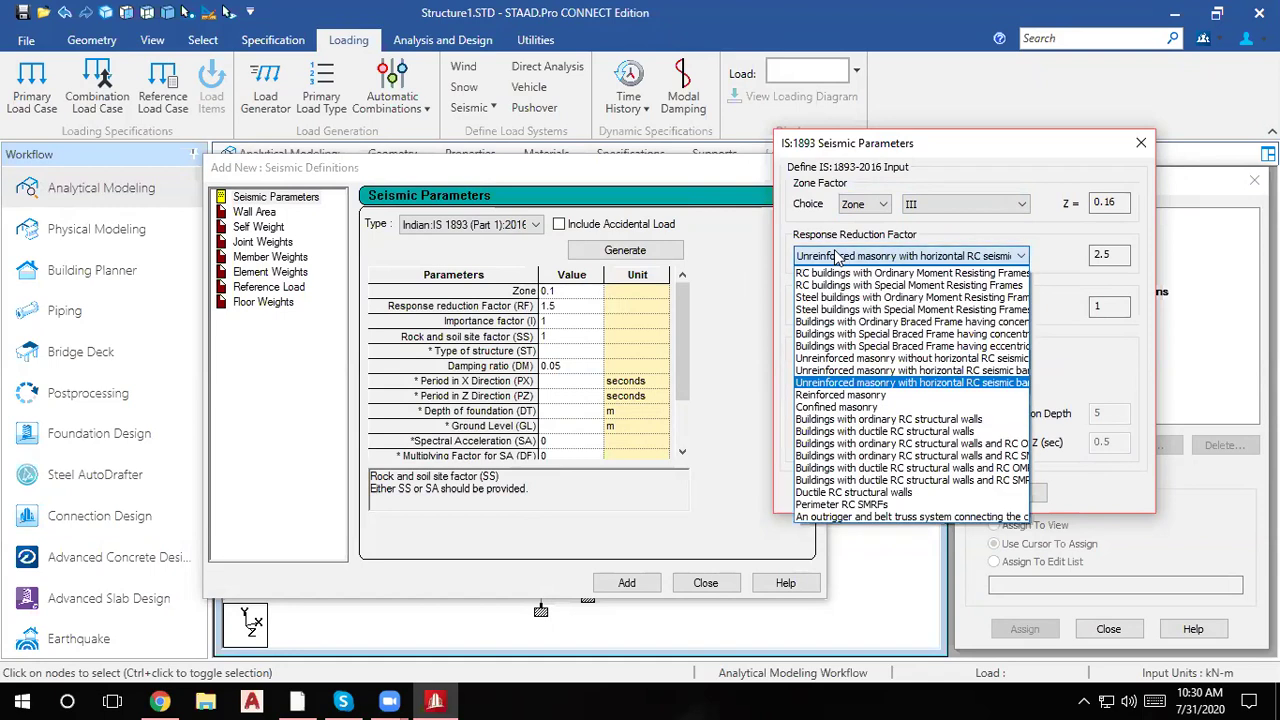
pyautogui.click(877, 386)
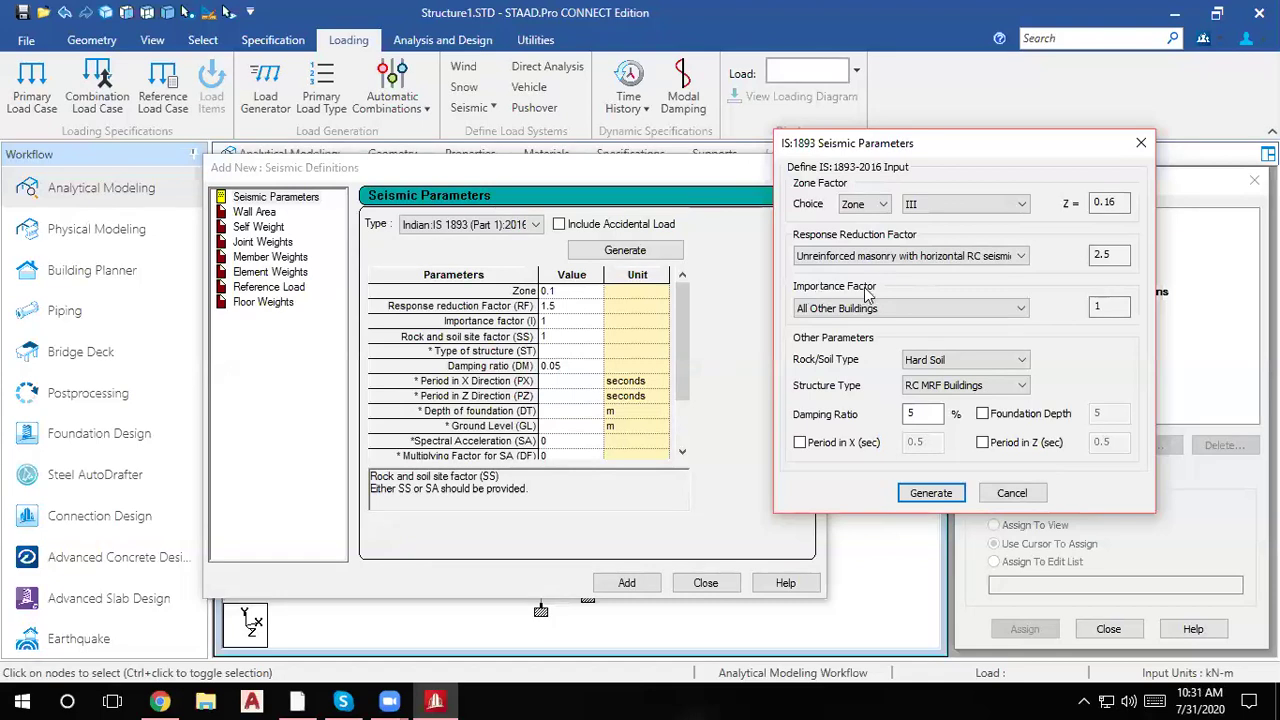
pyautogui.click(881, 262)
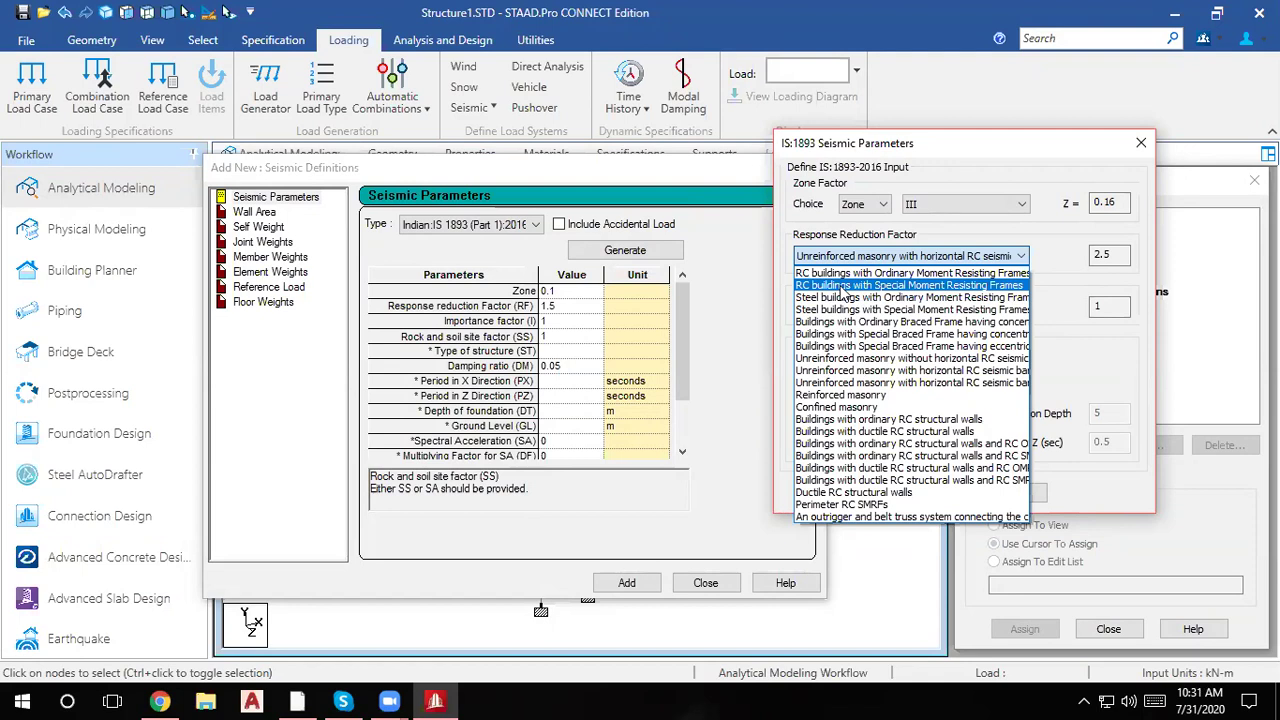
pyautogui.click(845, 288)
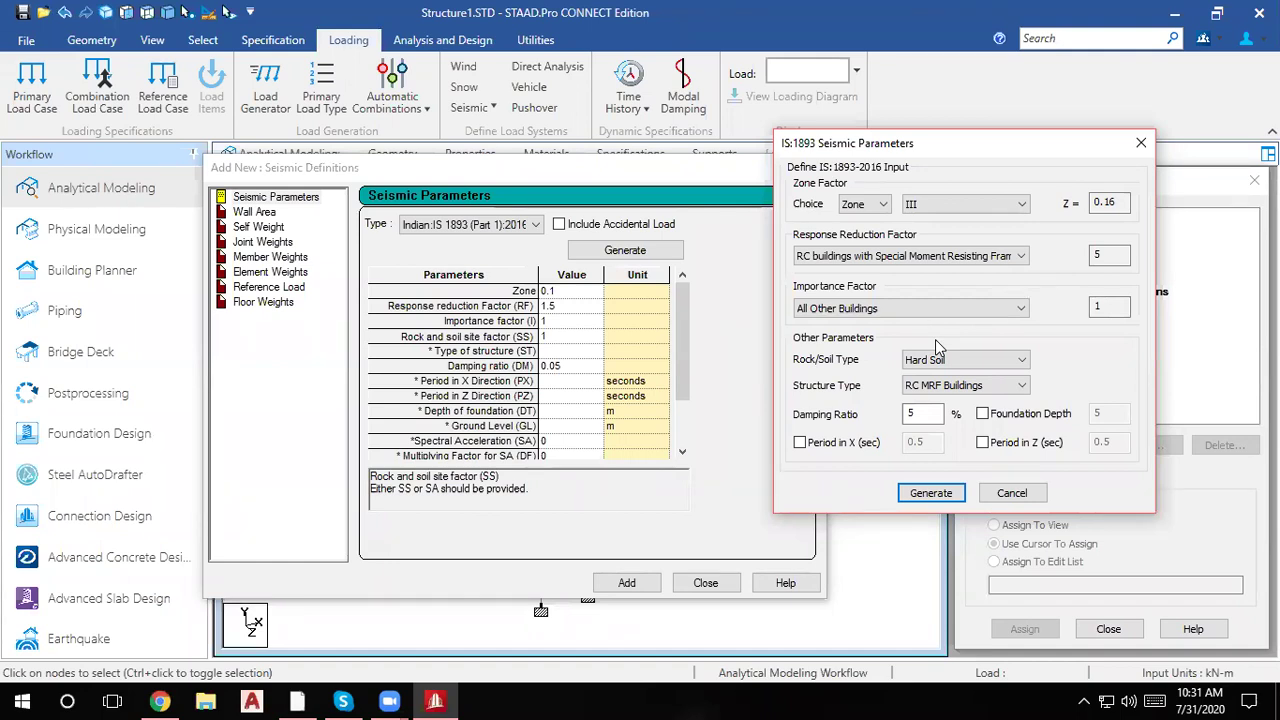
pyautogui.click(1117, 255)
# Step: Try the importance factor categories Residential or commercial Buildings, Important Buildings and All Other Buildings in turn
pyautogui.click(845, 308)
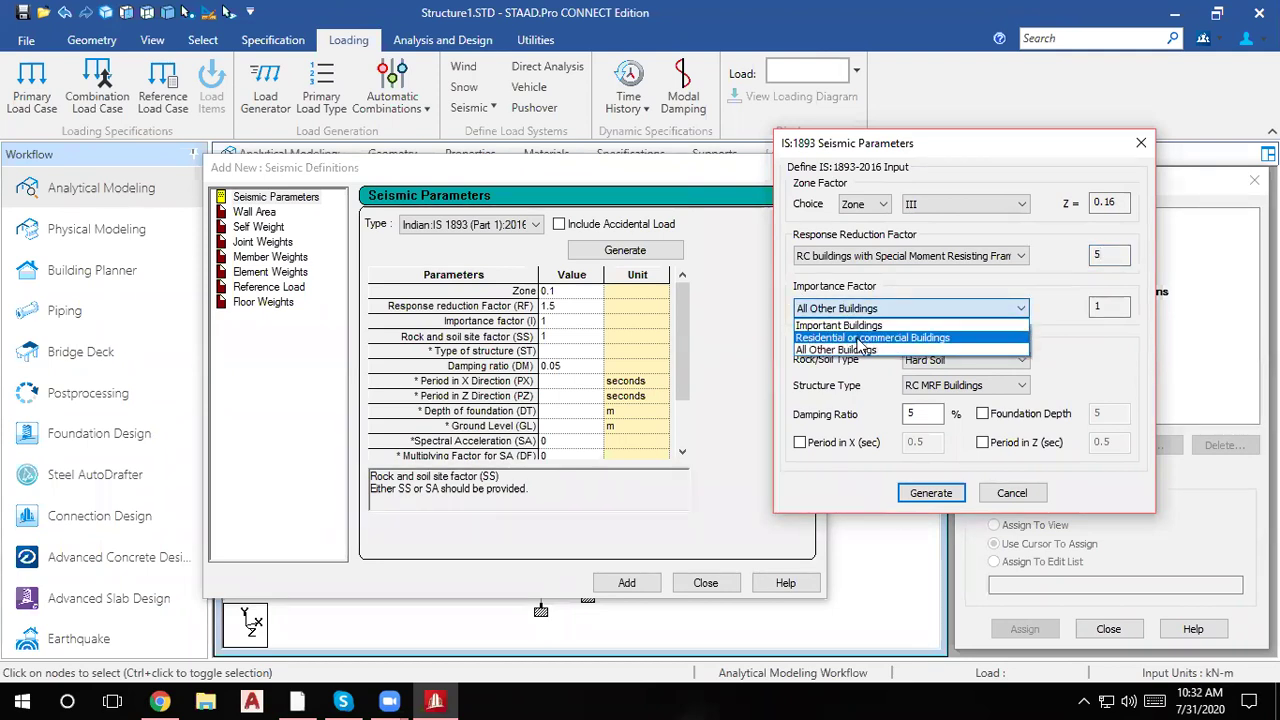
pyautogui.click(862, 338)
pyautogui.click(968, 310)
pyautogui.click(860, 323)
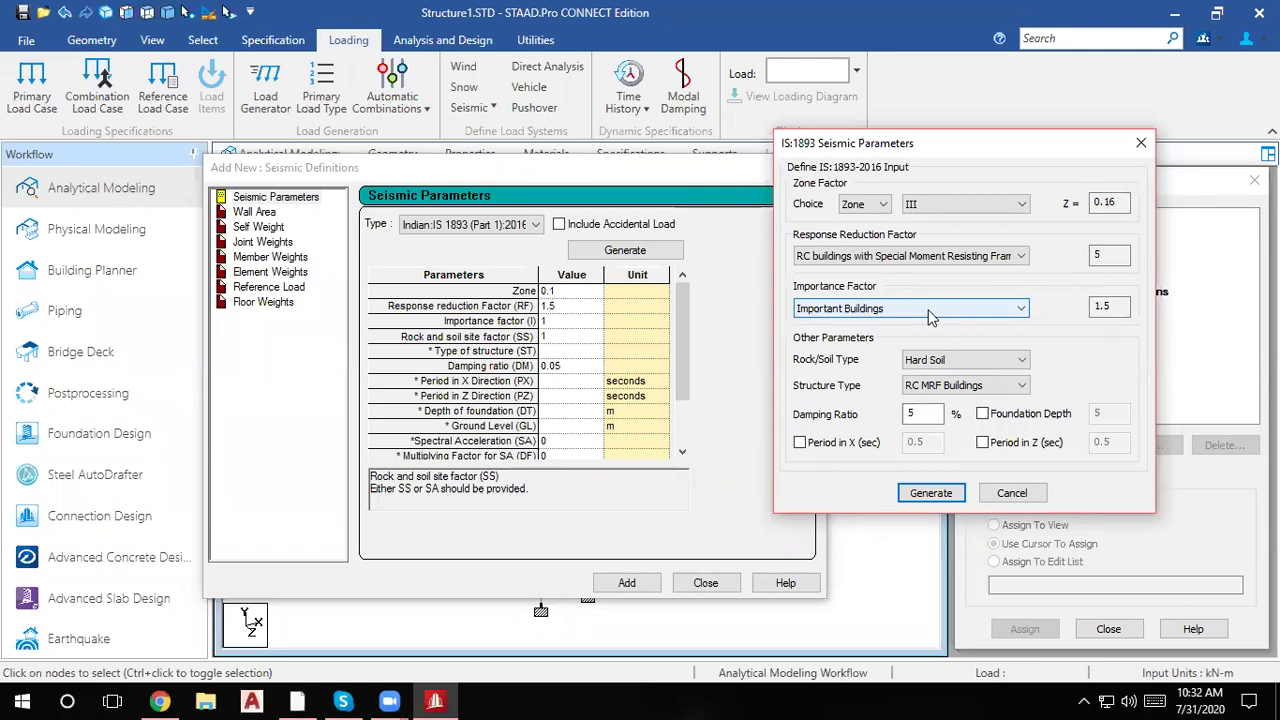
pyautogui.doubleClick(1120, 305)
pyautogui.click(1005, 312)
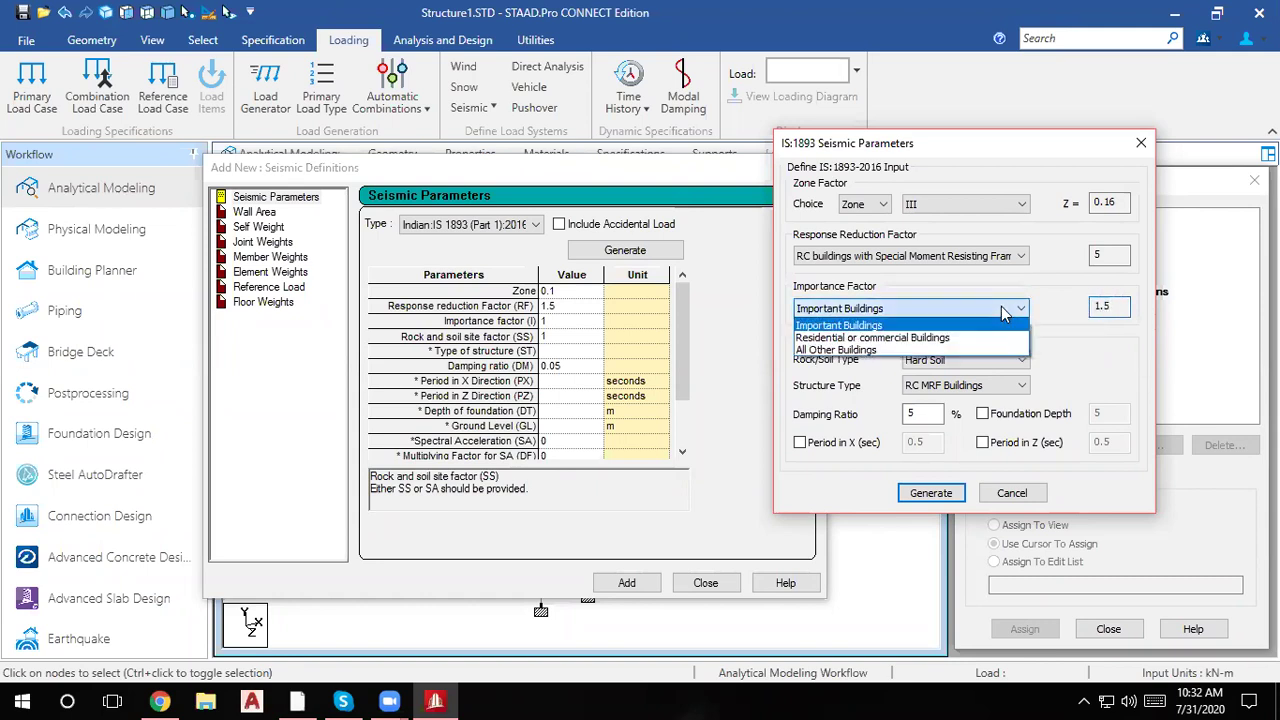
pyautogui.click(845, 348)
# Step: Compare Important Buildings with Residential or commercial Buildings and set the importance factor category to Important Buildings
pyautogui.click(845, 309)
pyautogui.click(840, 328)
pyautogui.click(866, 316)
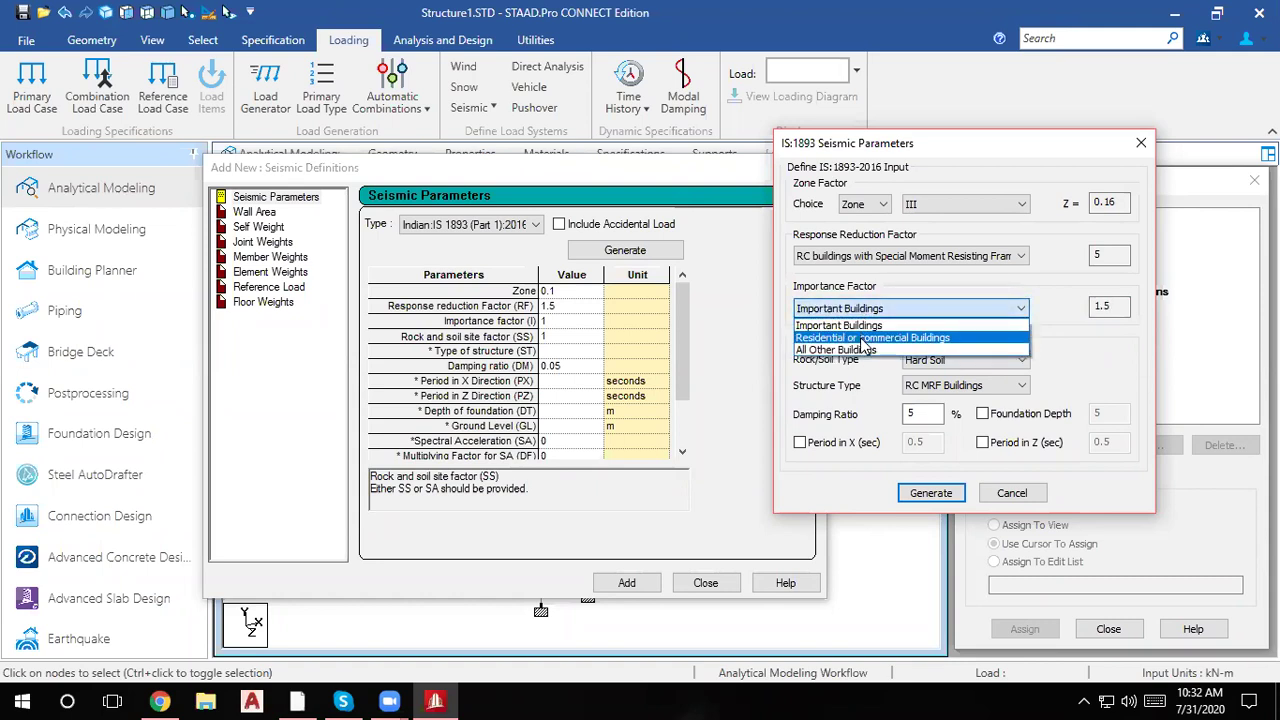
pyautogui.click(865, 337)
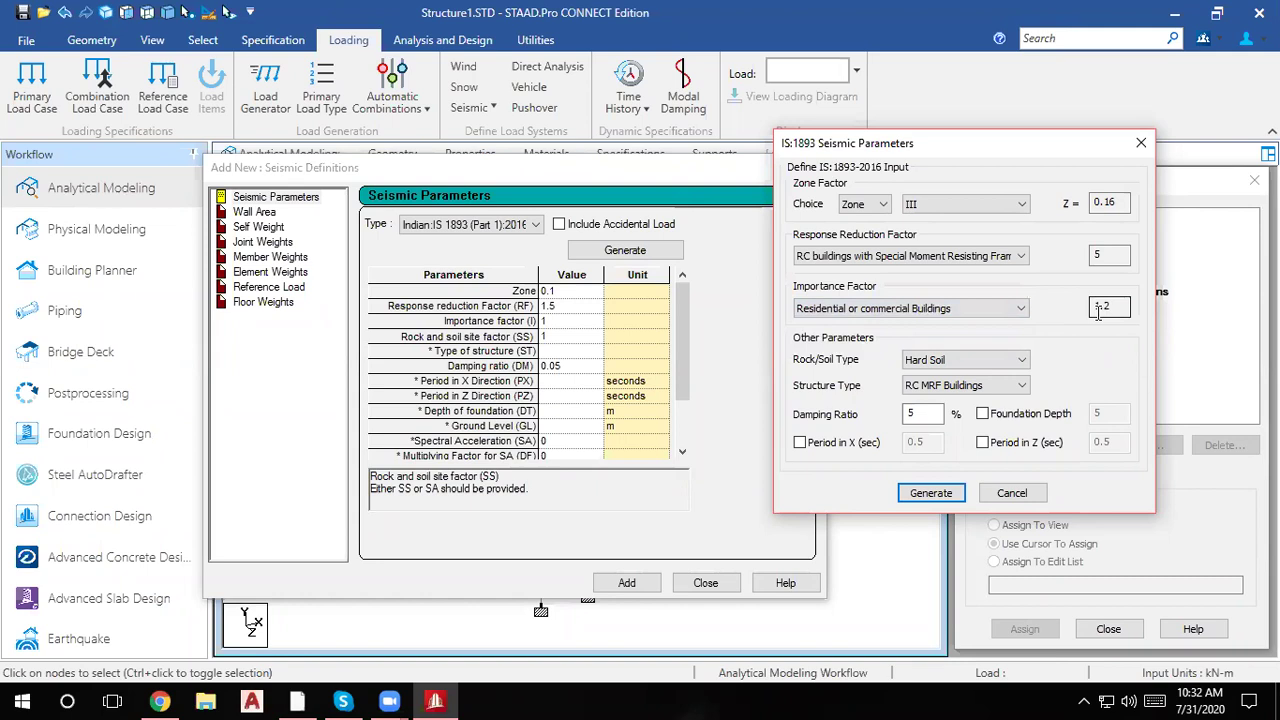
pyautogui.click(960, 309)
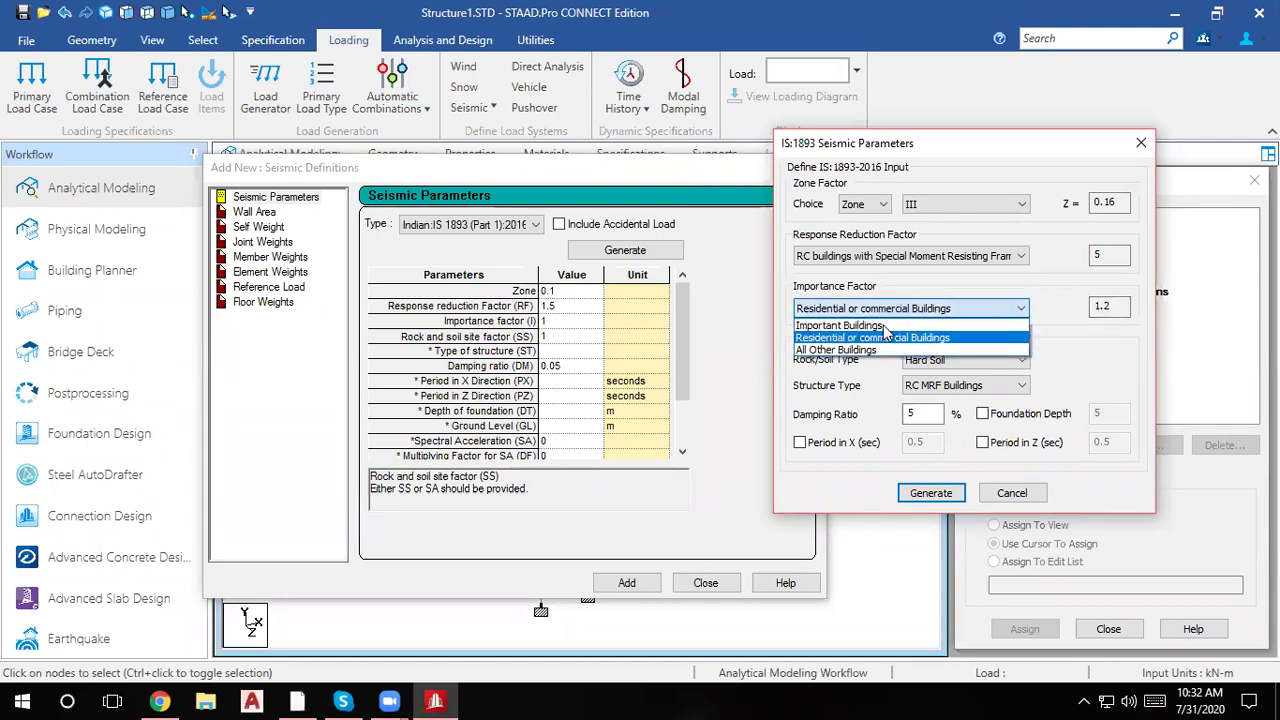
pyautogui.click(845, 325)
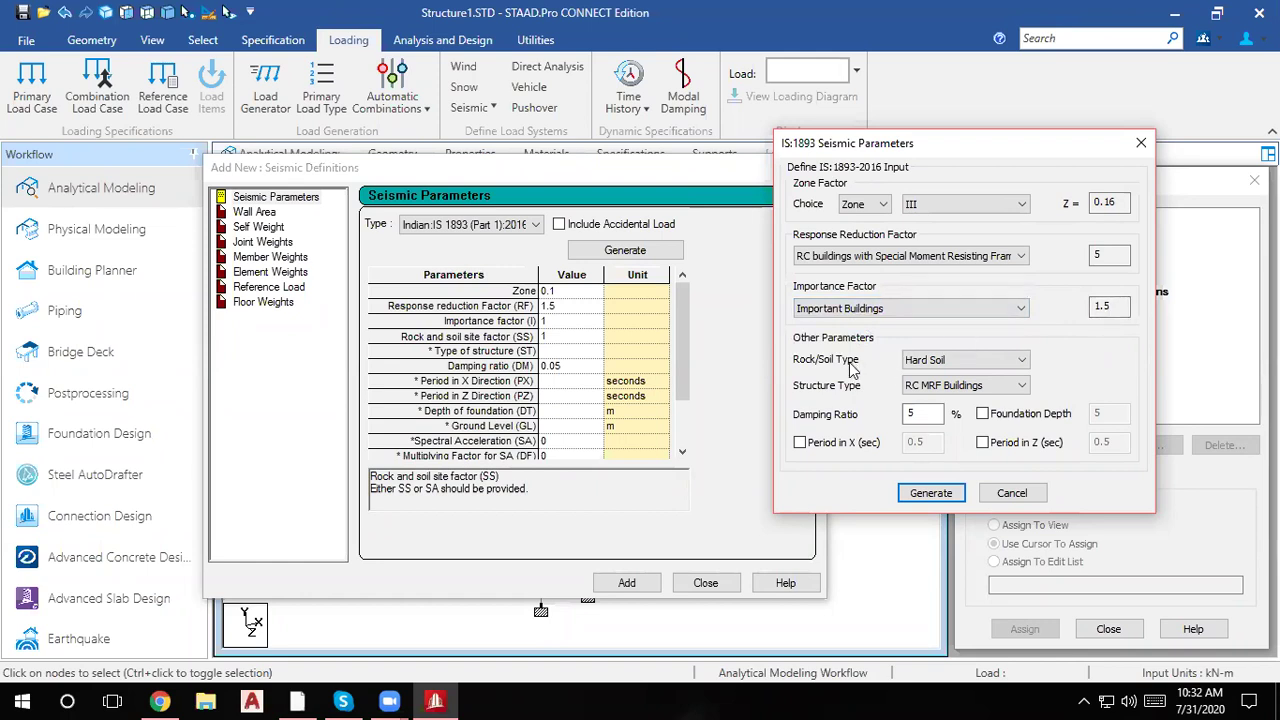
# Step: Set the rock/soil type to Medium Soil and the structure type to RC MRF Buildings in the IS 1893 seismic parameters
pyautogui.click(931, 361)
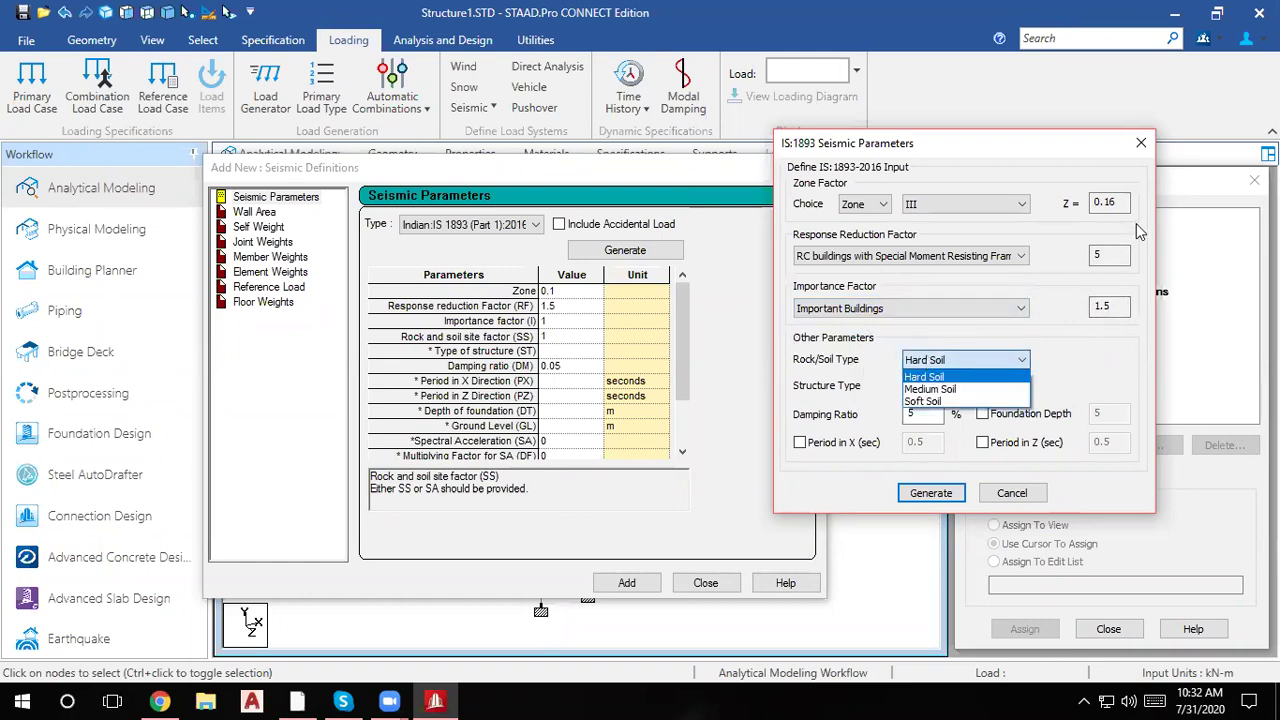
pyautogui.click(958, 389)
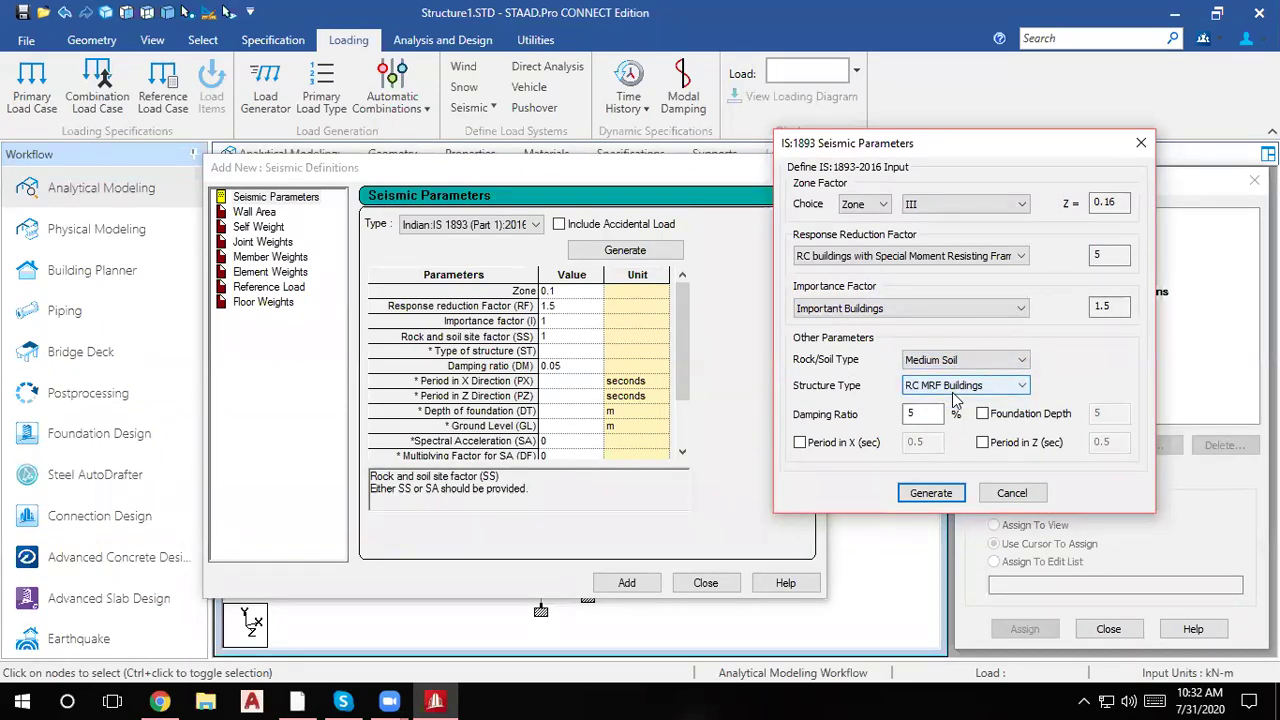
pyautogui.click(614, 143)
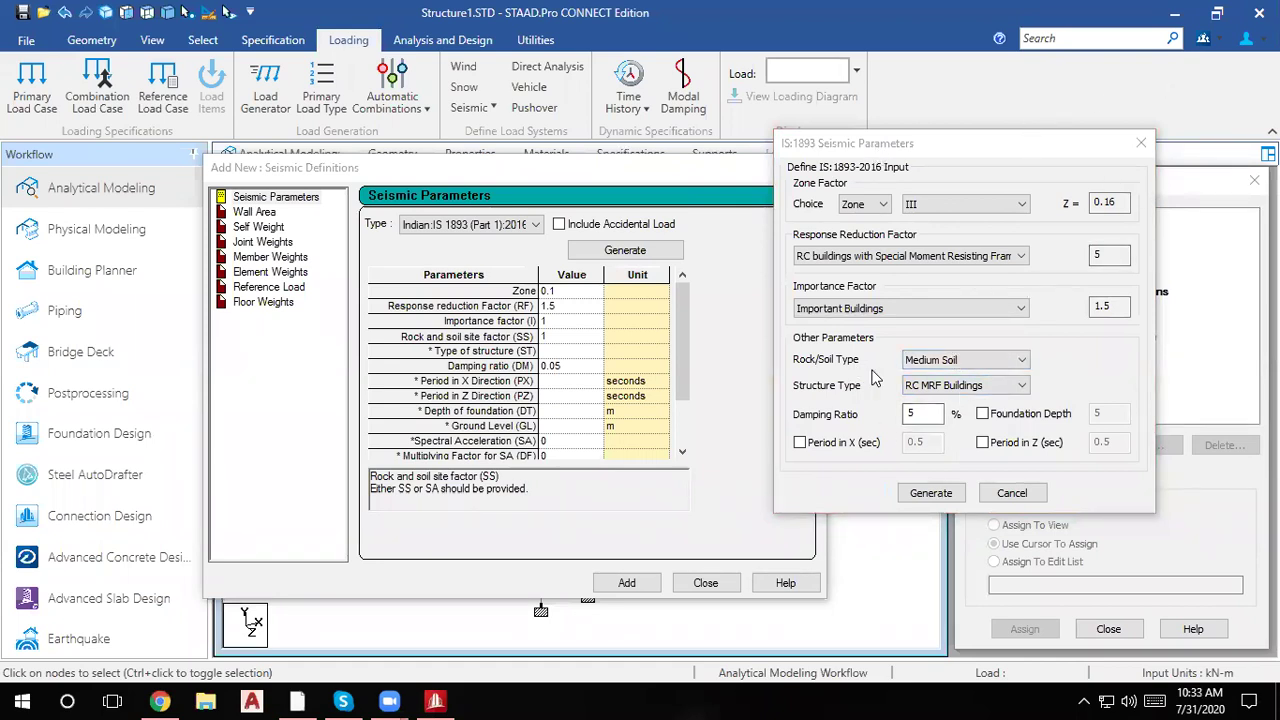
pyautogui.click(958, 387)
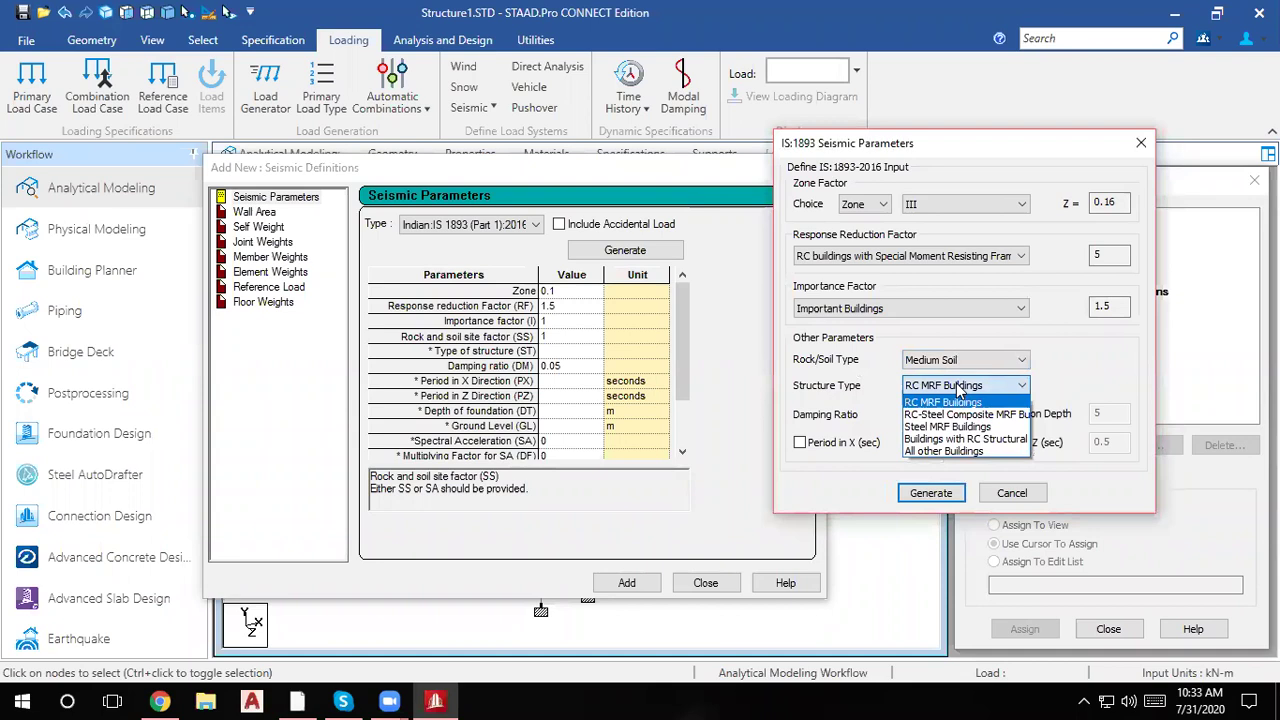
pyautogui.click(945, 401)
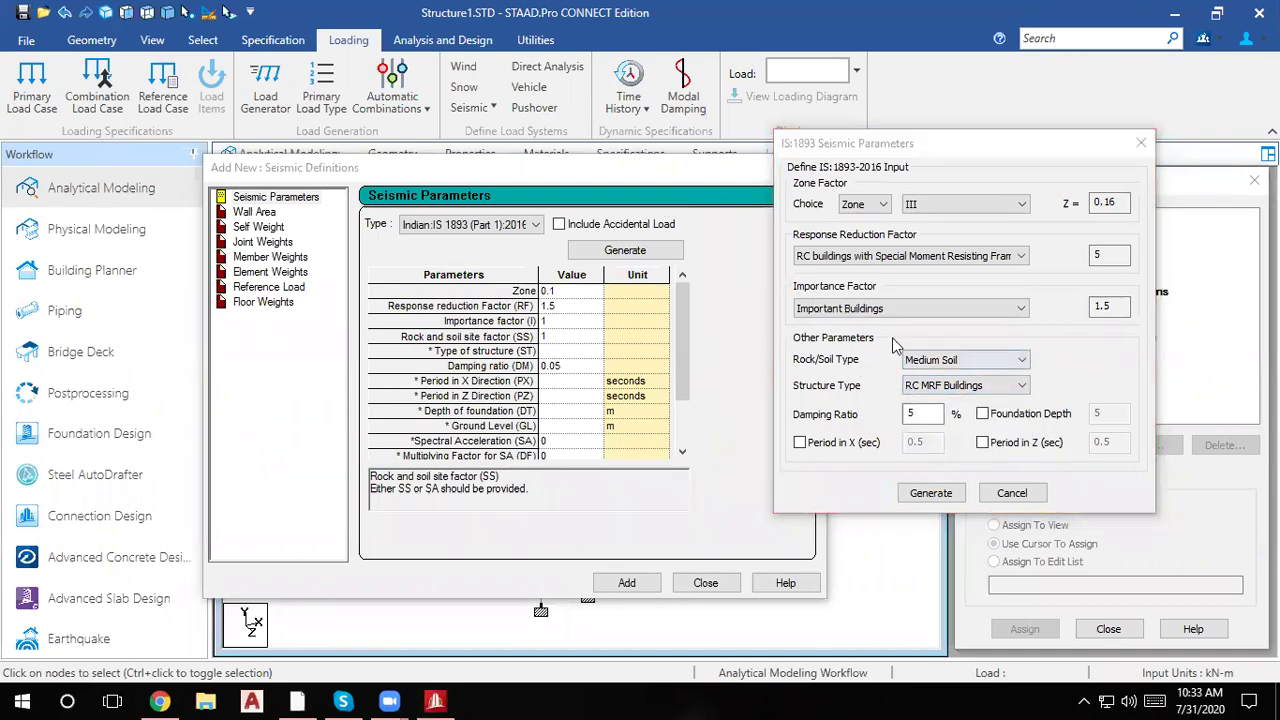
pyautogui.click(960, 388)
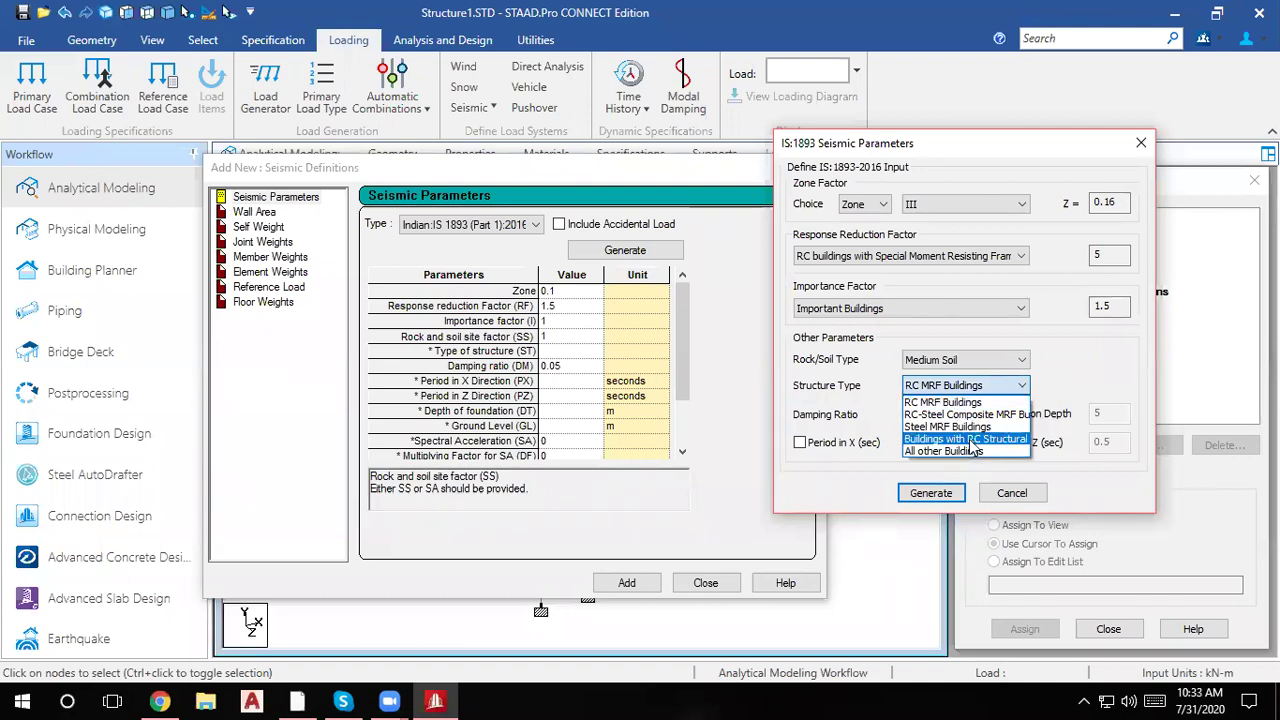
pyautogui.click(937, 403)
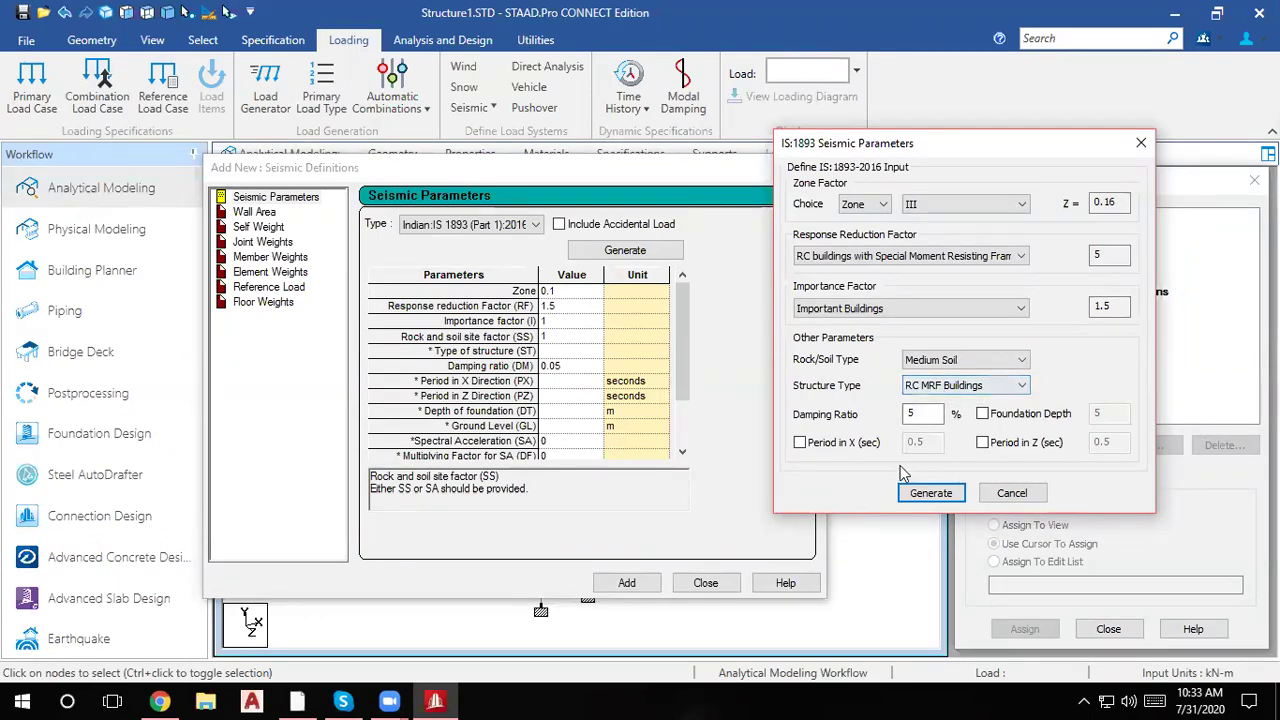
# Step: Enter a damping ratio of 5 % in the IS 1893 seismic parameters
pyautogui.doubleClick(912, 414)
pyautogui.write('5')
pyautogui.moveTo(916, 421); pyautogui.dragTo(870, 432)
pyautogui.moveTo(948, 157); pyautogui.dragTo(898, 104)
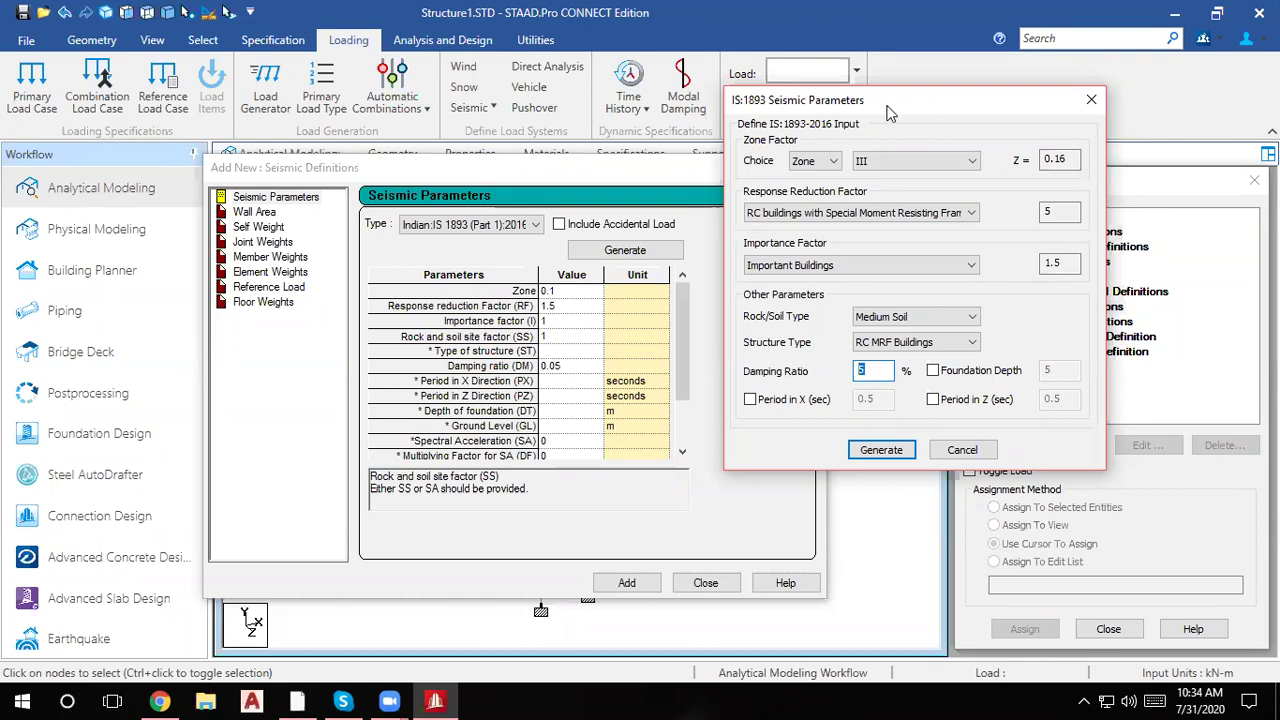
# Step: Switch to File Explorer, open the desktop folder staad Training and preview its files to find the seismic reference images
pyautogui.press('super+d')
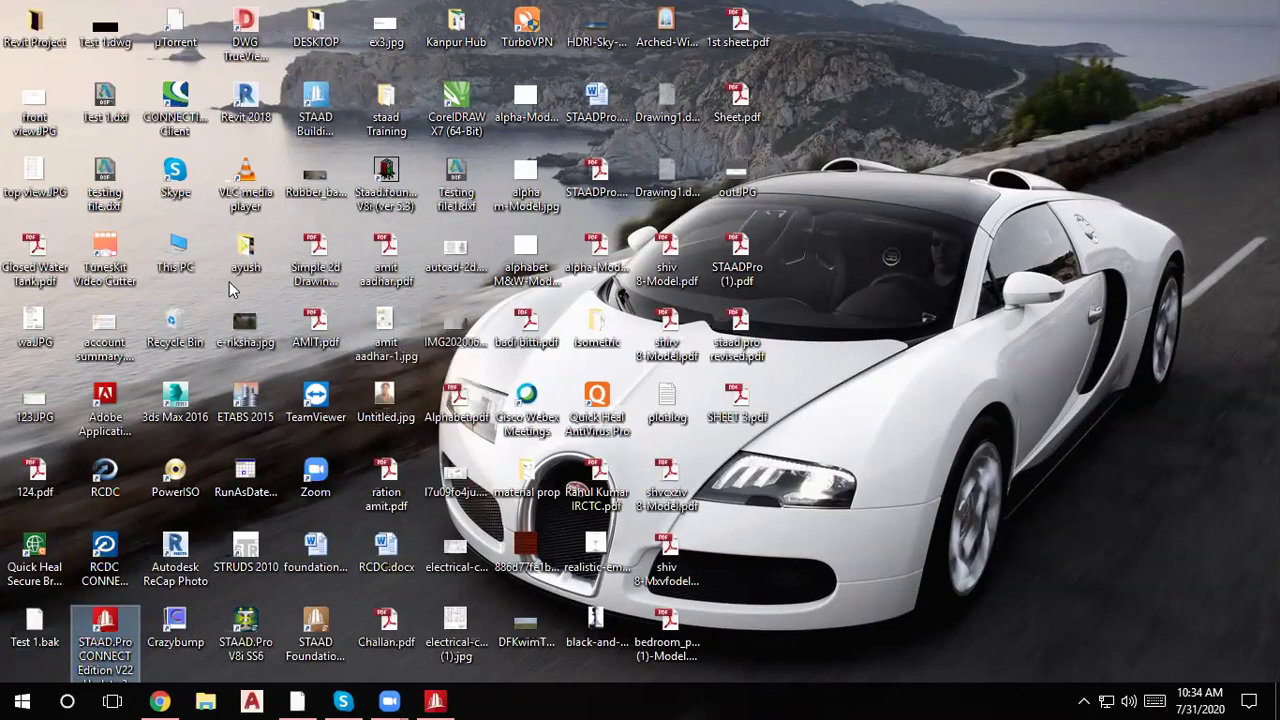
pyautogui.doubleClick(388, 106)
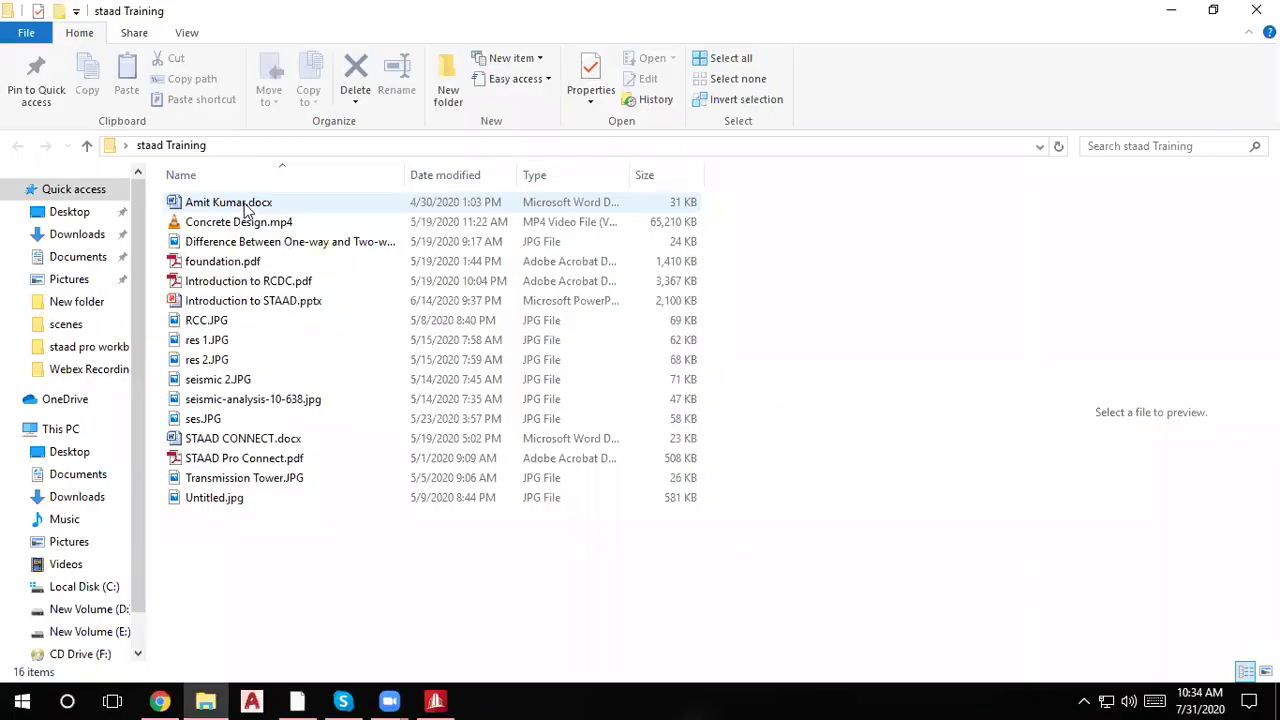
pyautogui.click(243, 206)
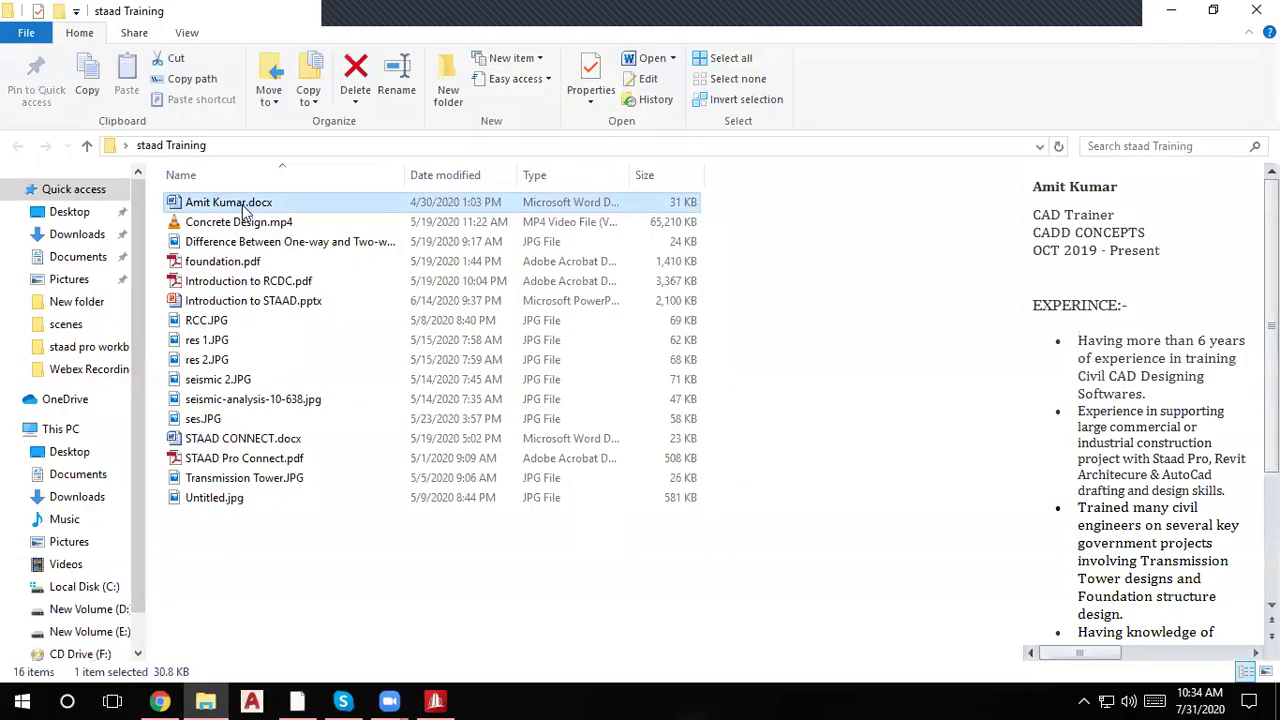
pyautogui.click(222, 224)
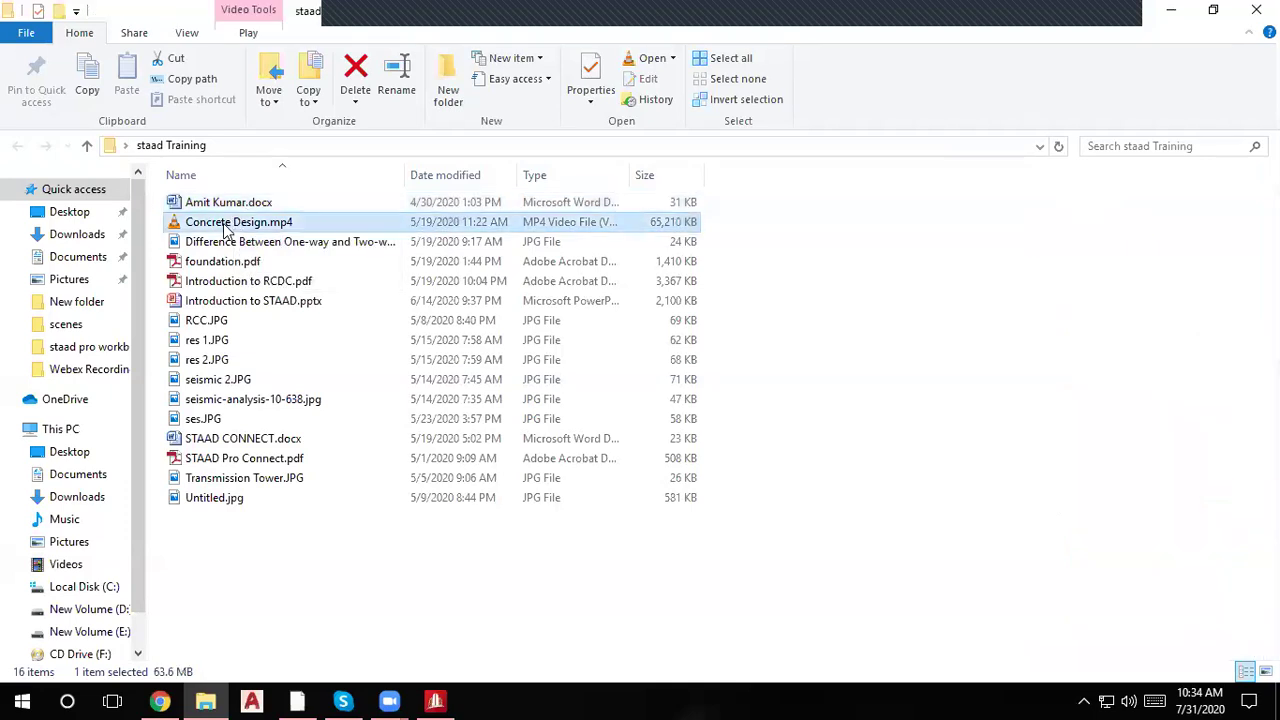
pyautogui.click(226, 244)
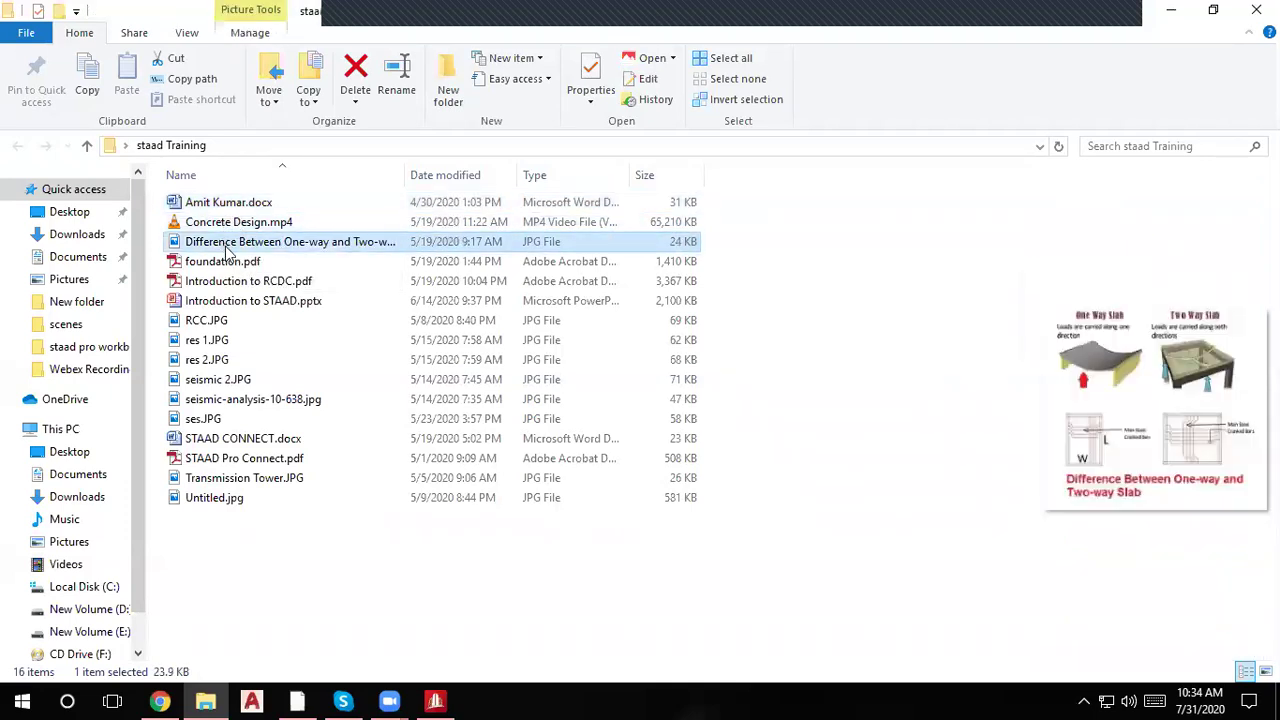
pyautogui.click(232, 262)
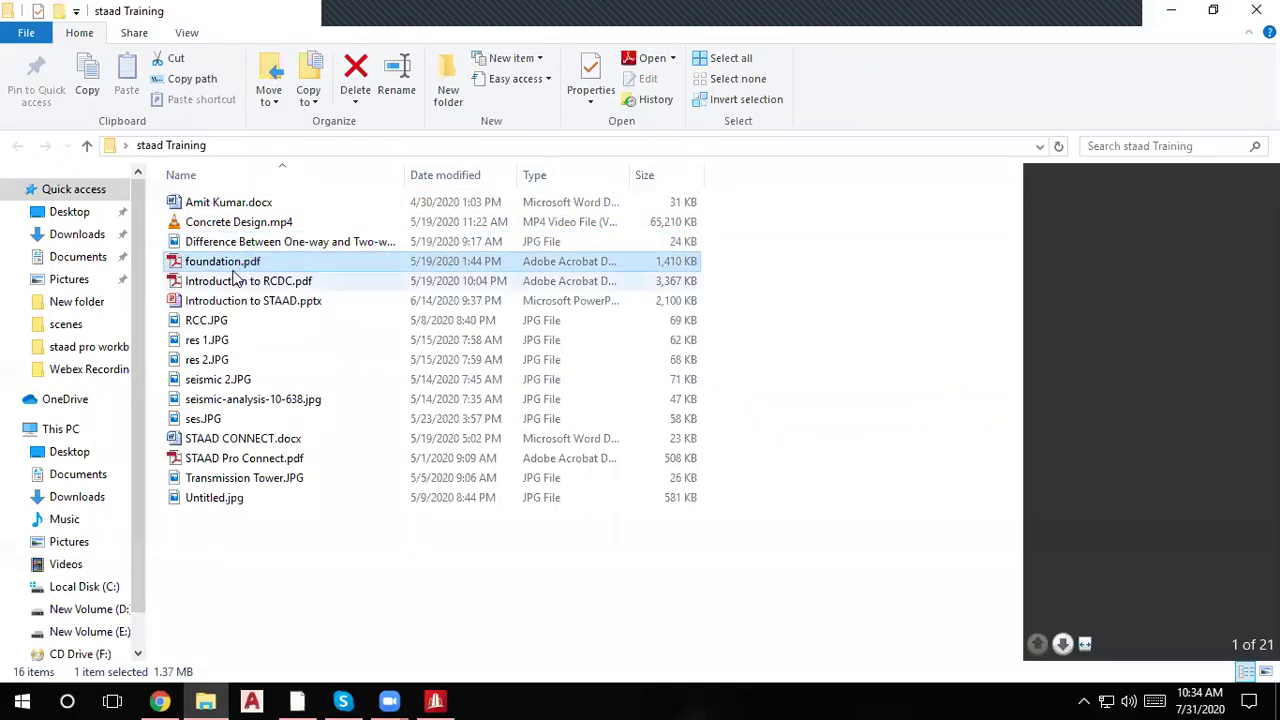
pyautogui.click(232, 281)
pyautogui.click(230, 301)
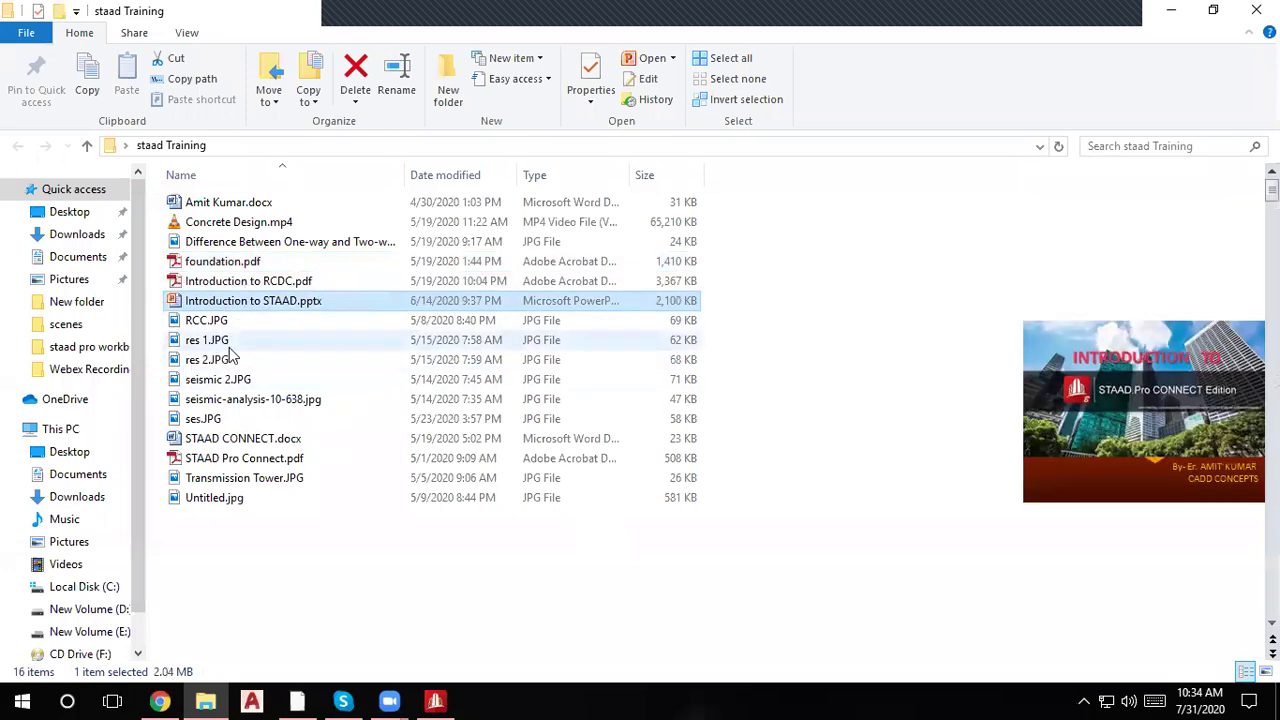
pyautogui.click(212, 321)
pyautogui.click(216, 341)
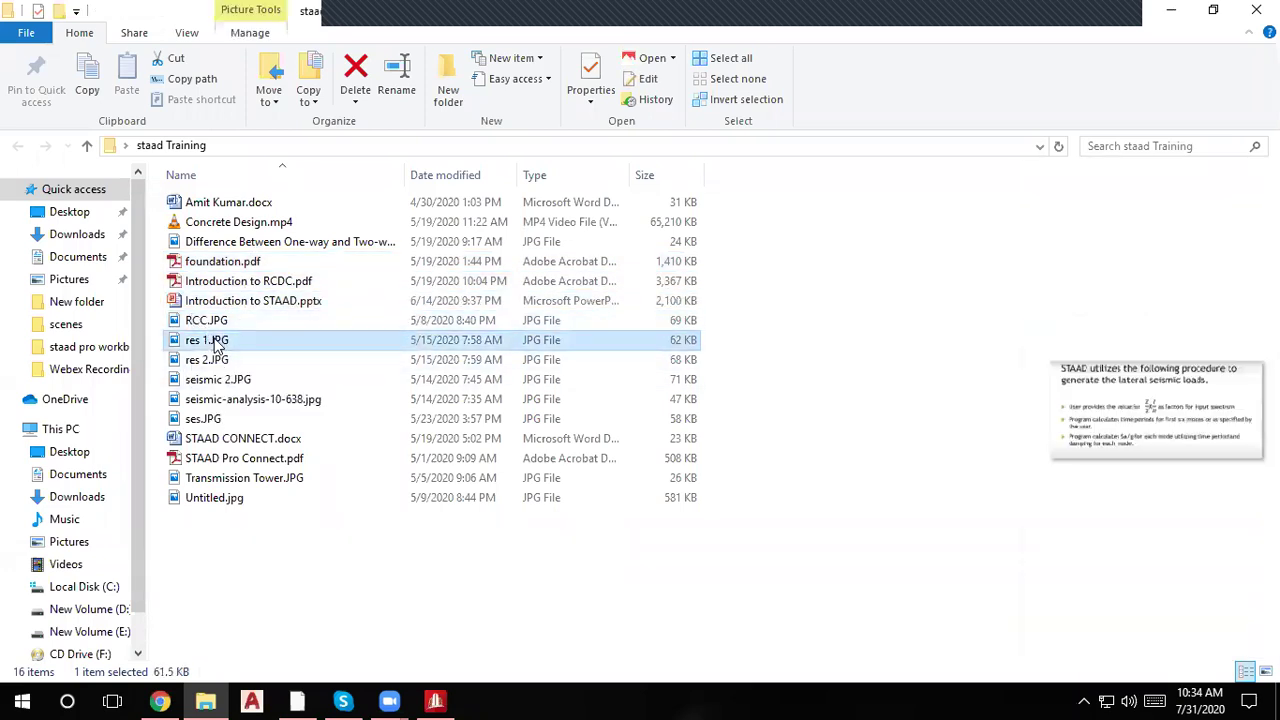
# Step: Open res 1.JPG in Photos and browse forward to the fundamental natural time period formulas in ses.JPG
pyautogui.doubleClick(216, 341)
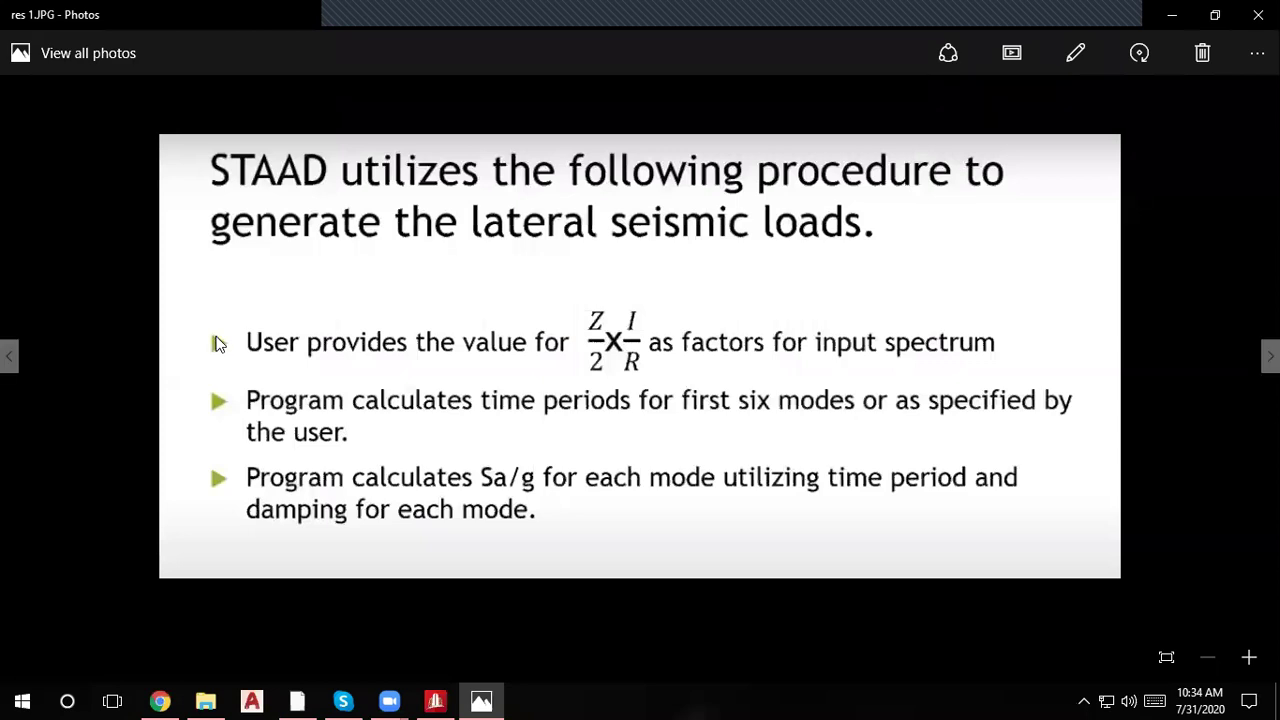
pyautogui.press('Right')
pyautogui.press('Right')
pyautogui.press('Right')
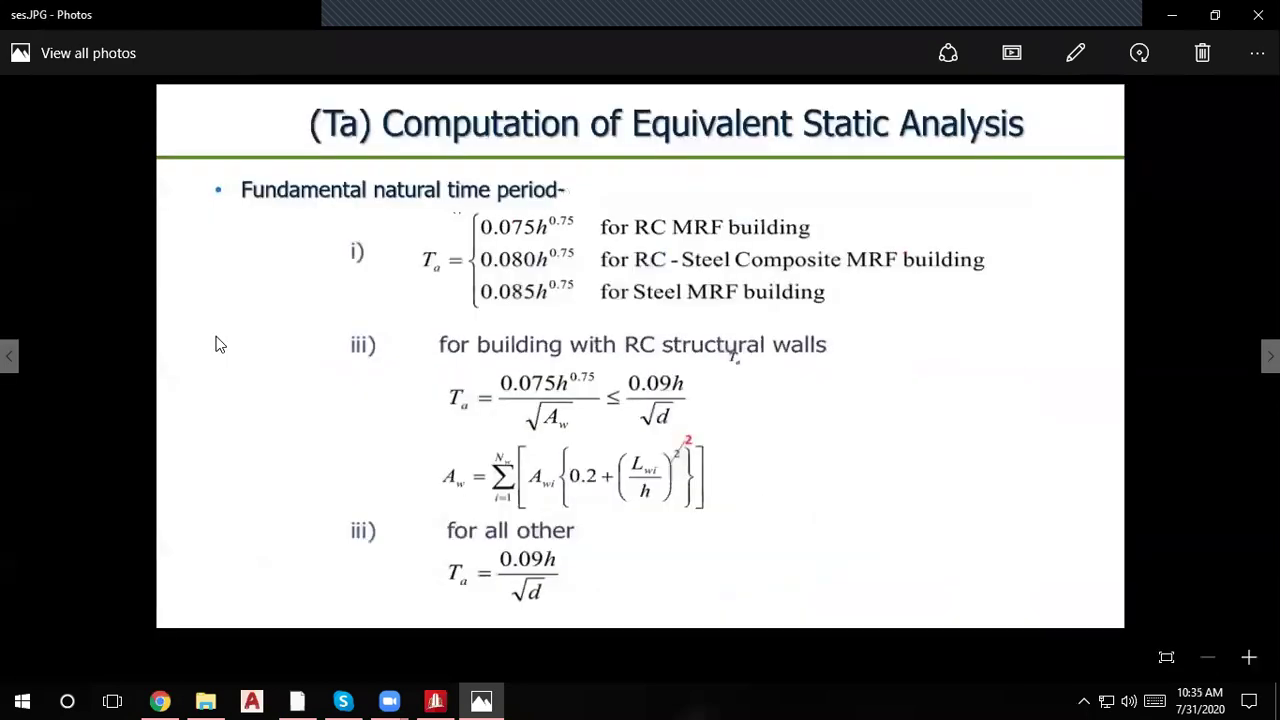
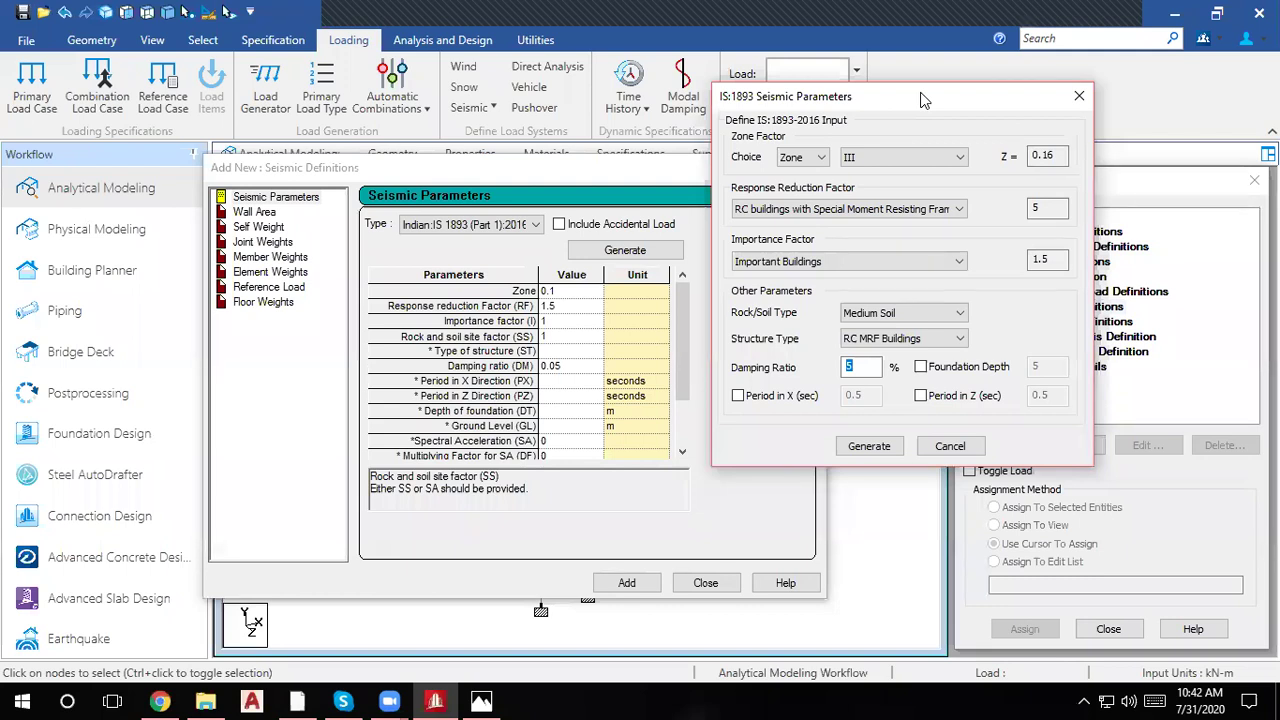
# Step: Generate the IS 1893-2016 parameter values from the chosen inputs and add them as the seismic definition
pyautogui.moveTo(922, 100); pyautogui.dragTo(933, 201)
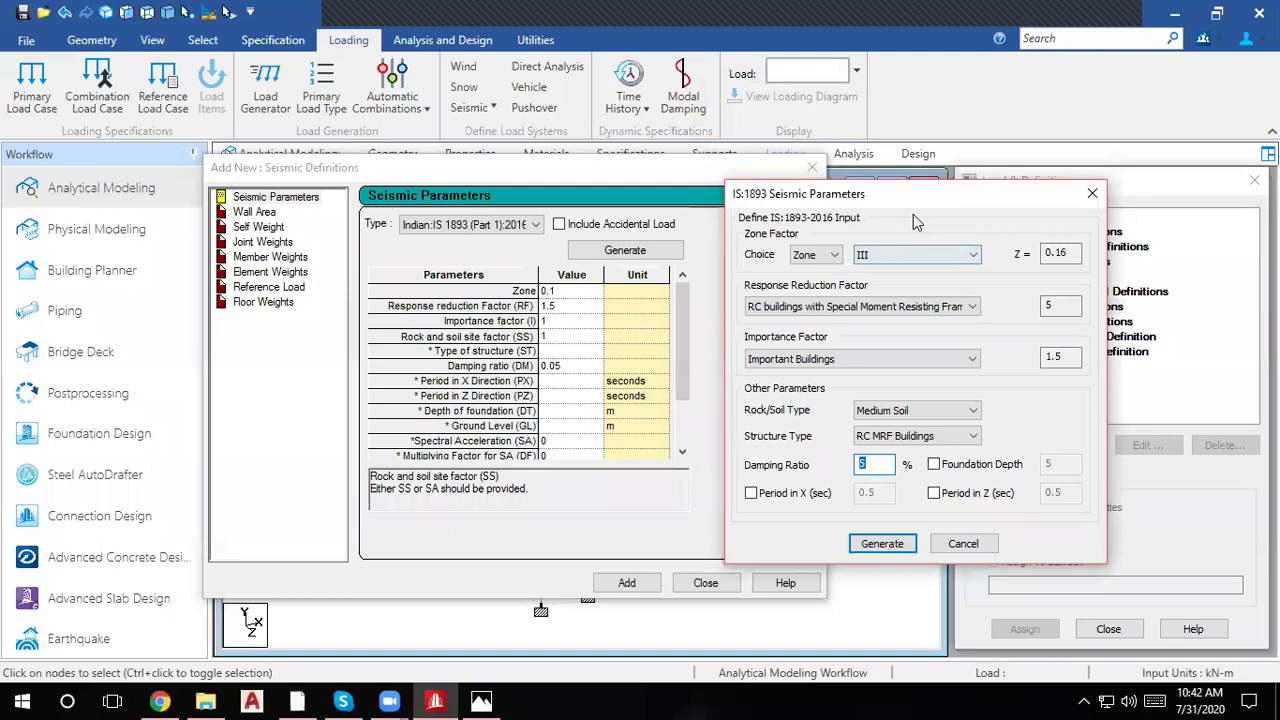
pyautogui.moveTo(918, 199); pyautogui.dragTo(966, 161)
pyautogui.click(928, 428)
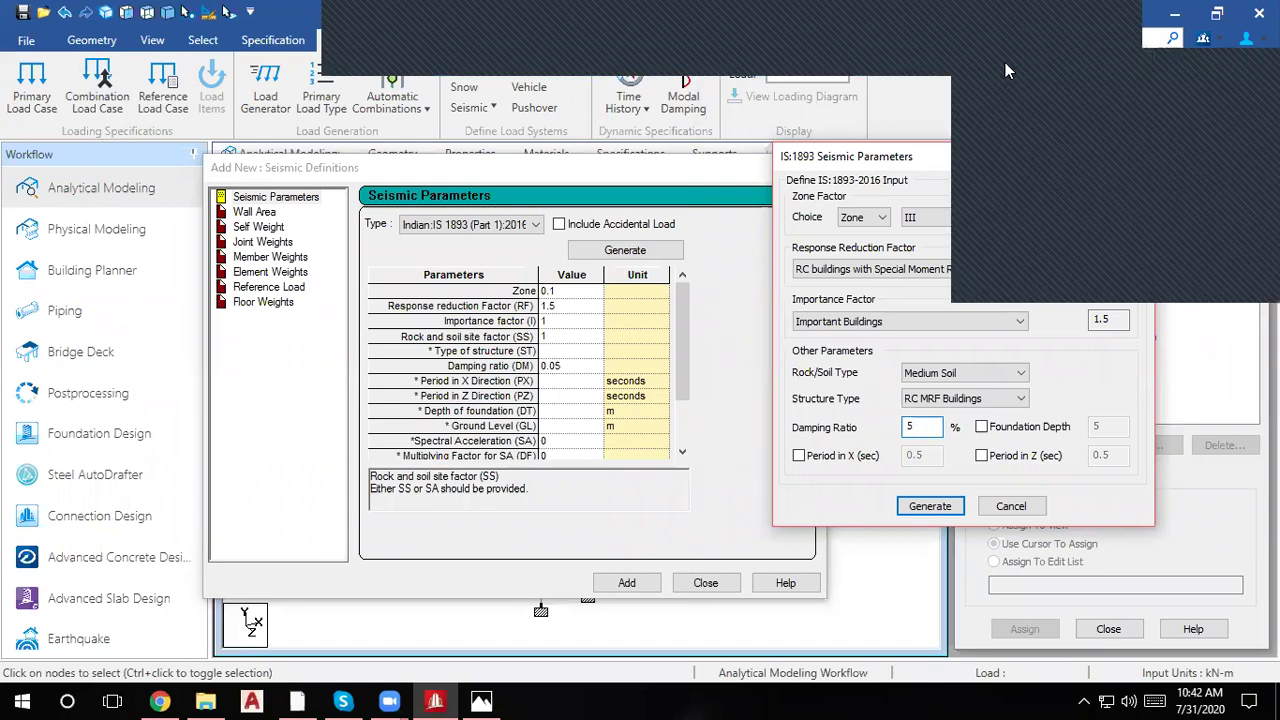
pyautogui.moveTo(474, 607)
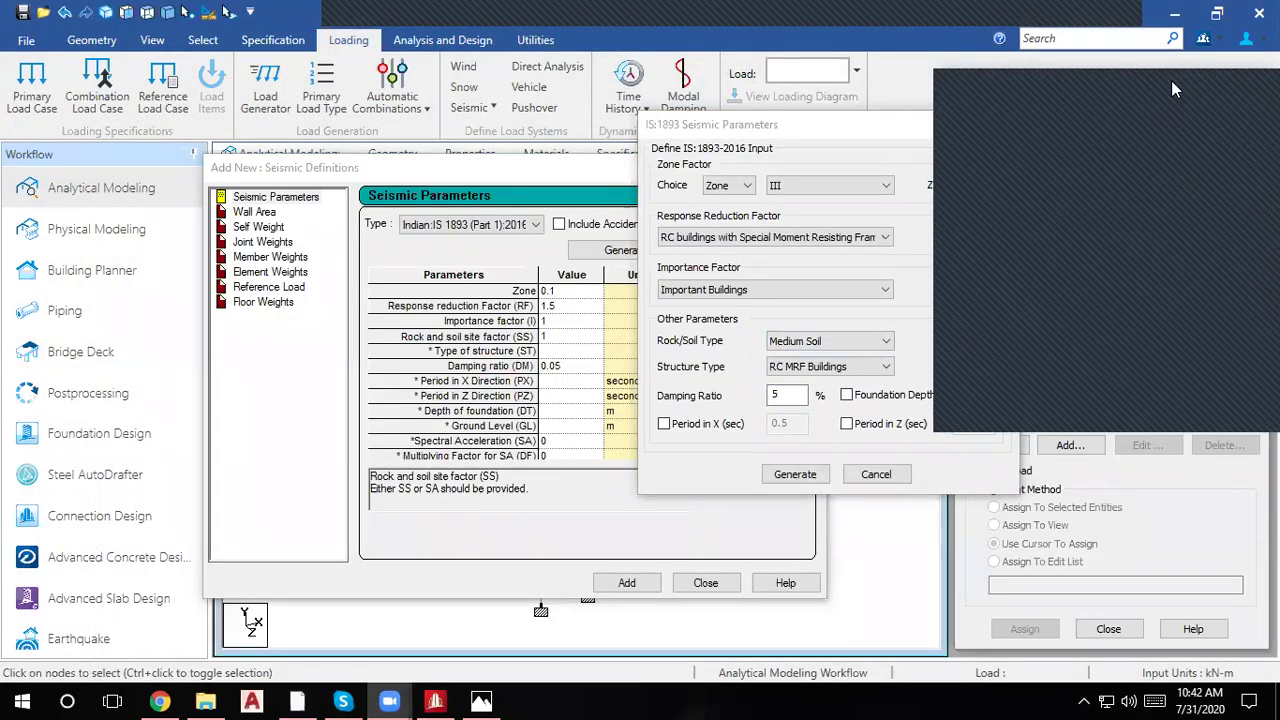
pyautogui.click(818, 474)
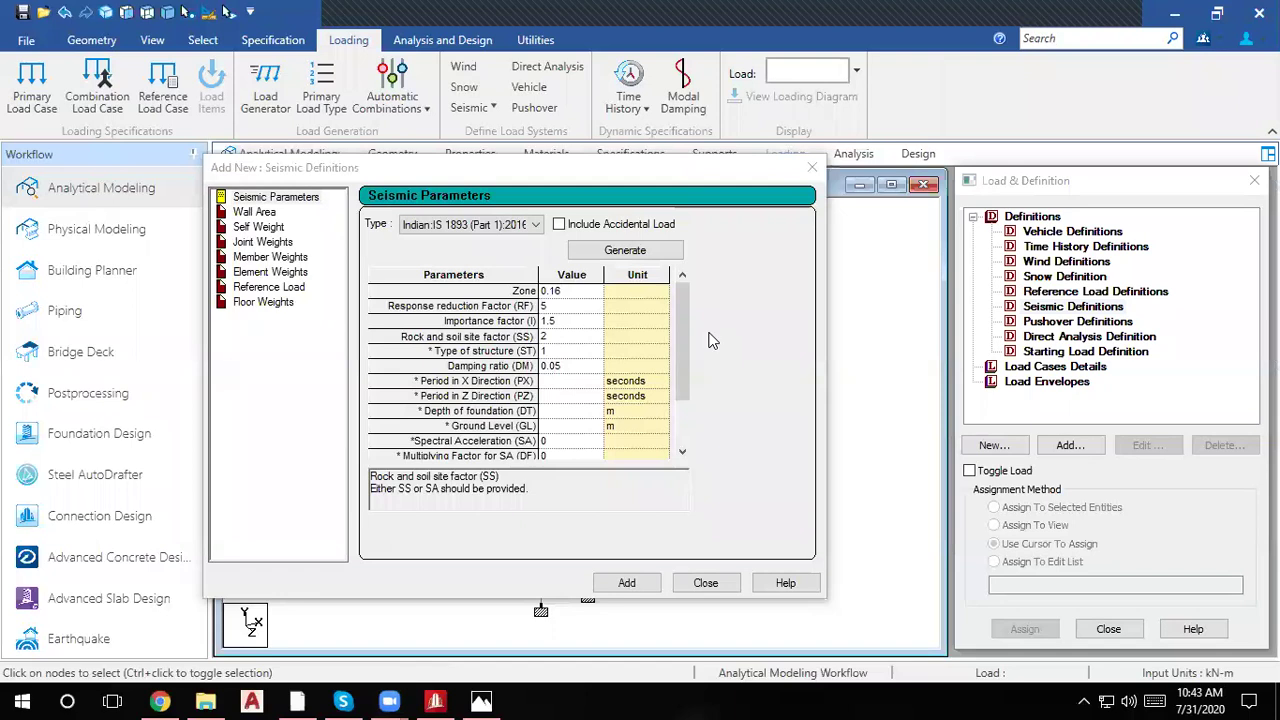
pyautogui.click(626, 583)
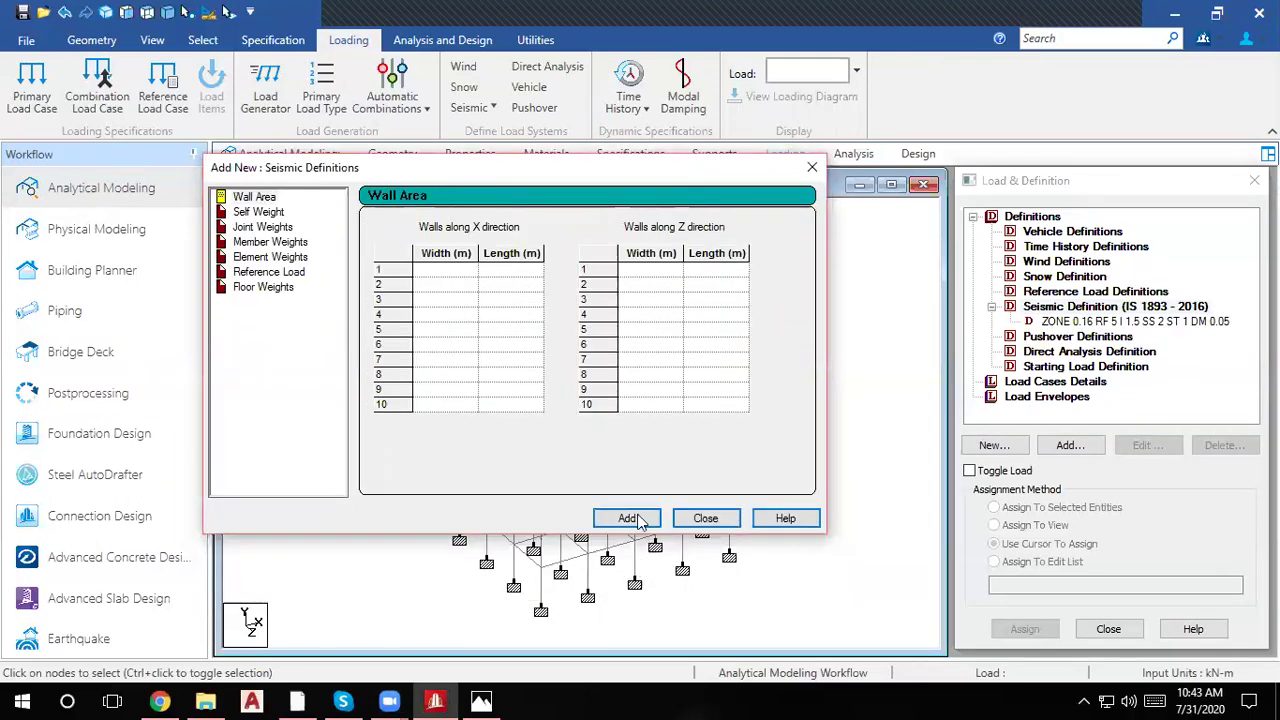
# Step: Add a self weight with a factor of 1 to the seismic definition
pyautogui.click(272, 214)
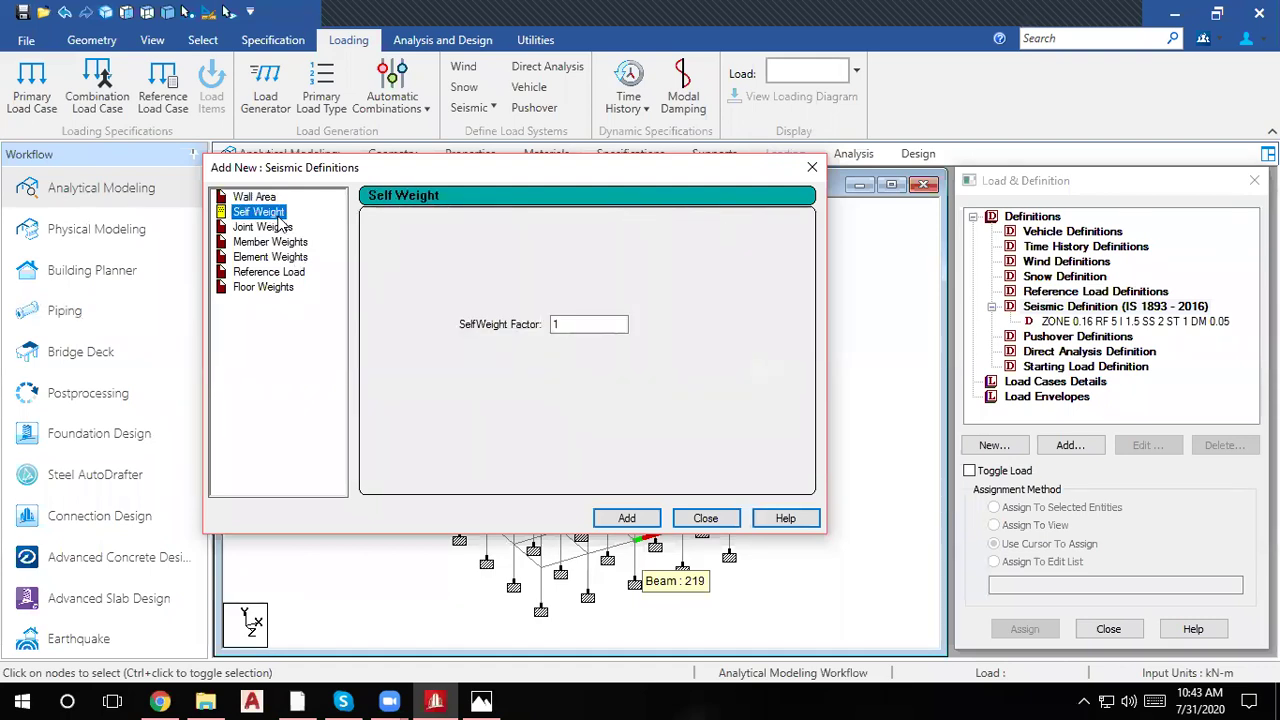
pyautogui.click(575, 318)
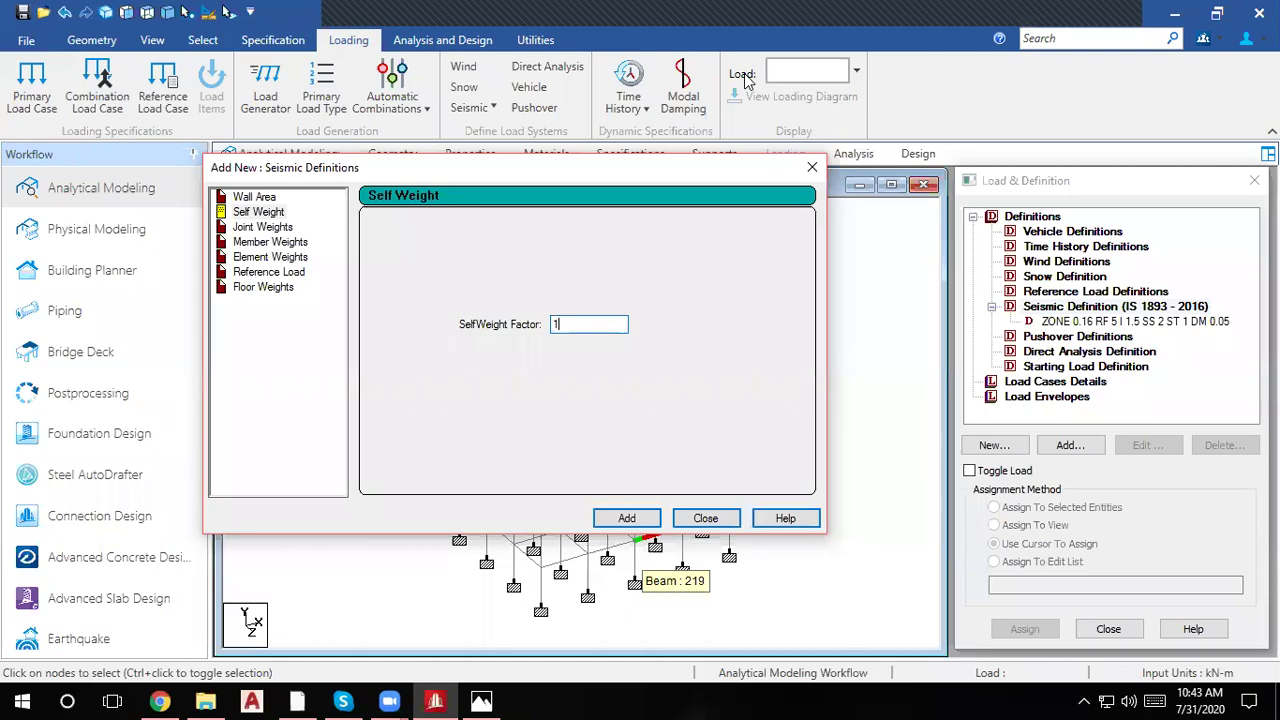
pyautogui.moveTo(389, 701)
pyautogui.click(450, 612)
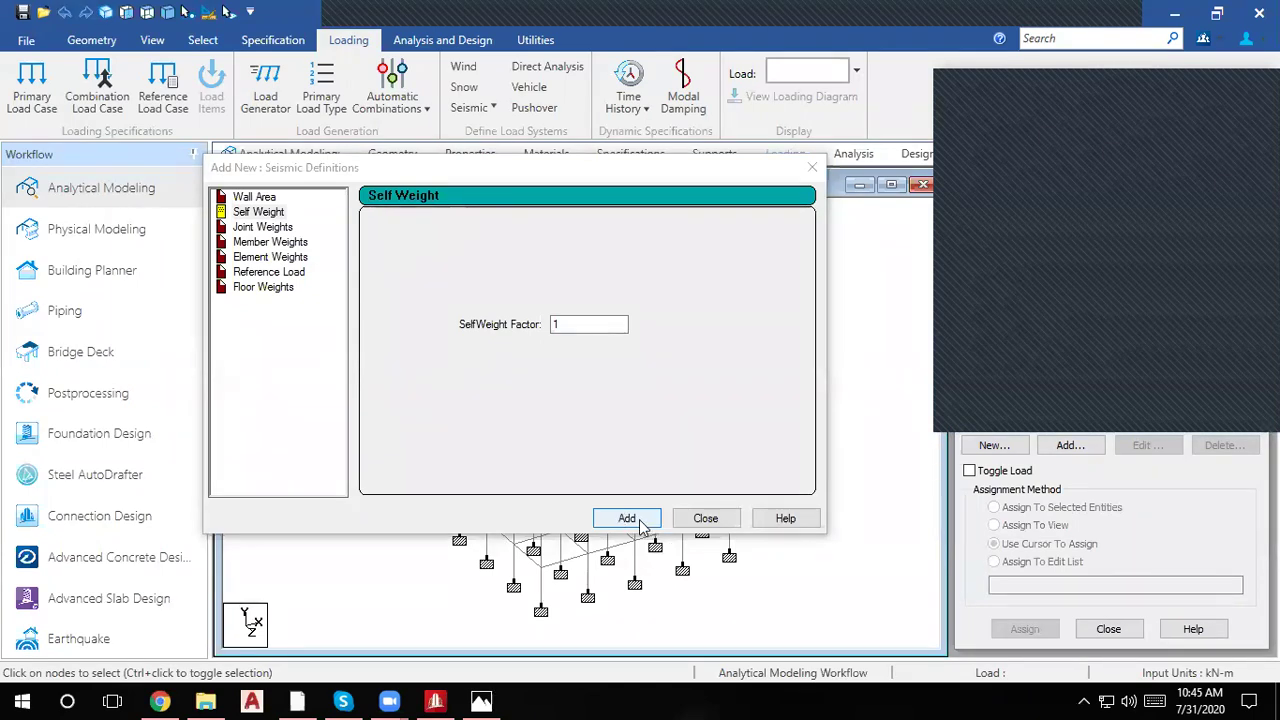
pyautogui.click(628, 518)
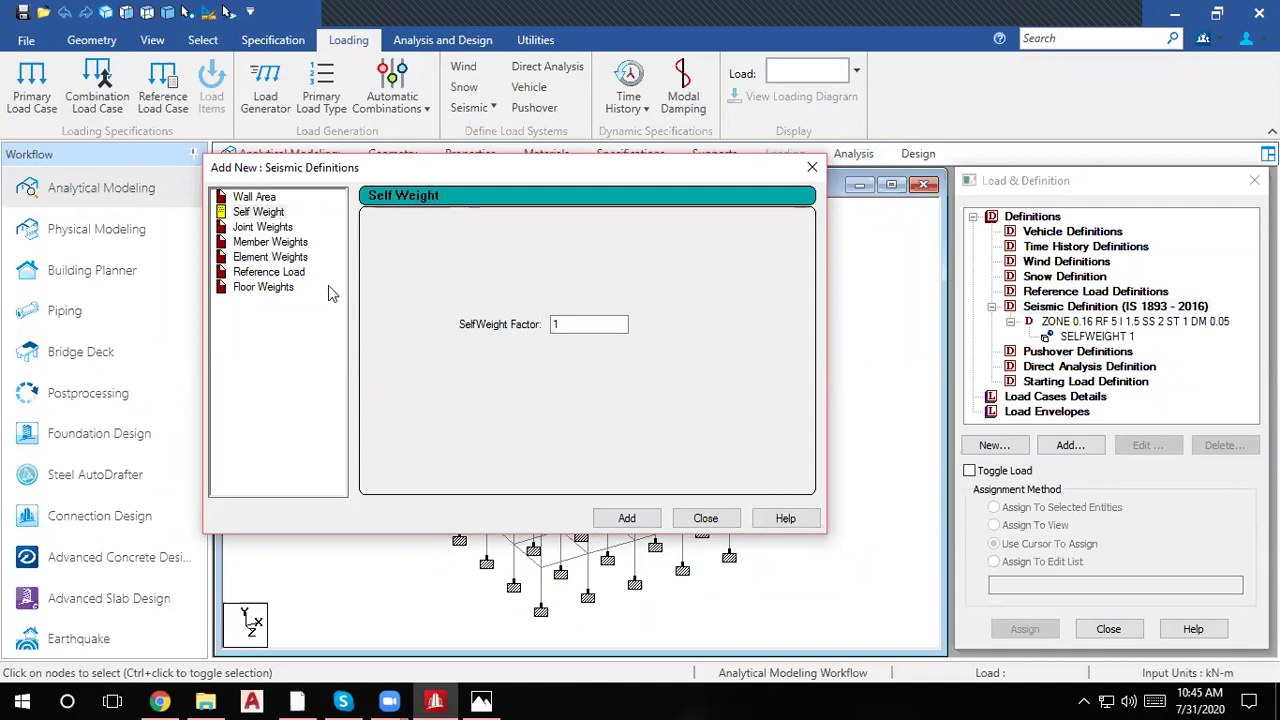
# Step: Begin a range-based floor weight for the seismic definition with a pressure of 6.75 kN/m2
pyautogui.click(276, 289)
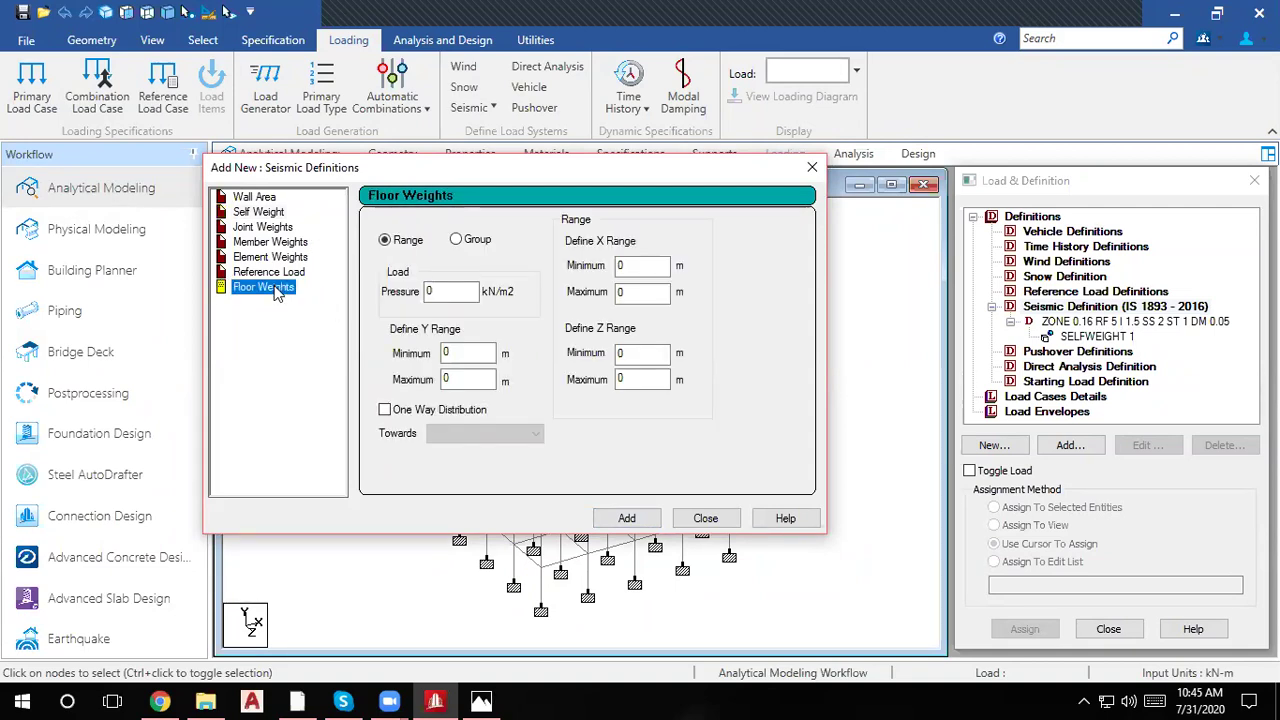
pyautogui.click(432, 291)
pyautogui.write('6.75')
pyautogui.click(640, 265)
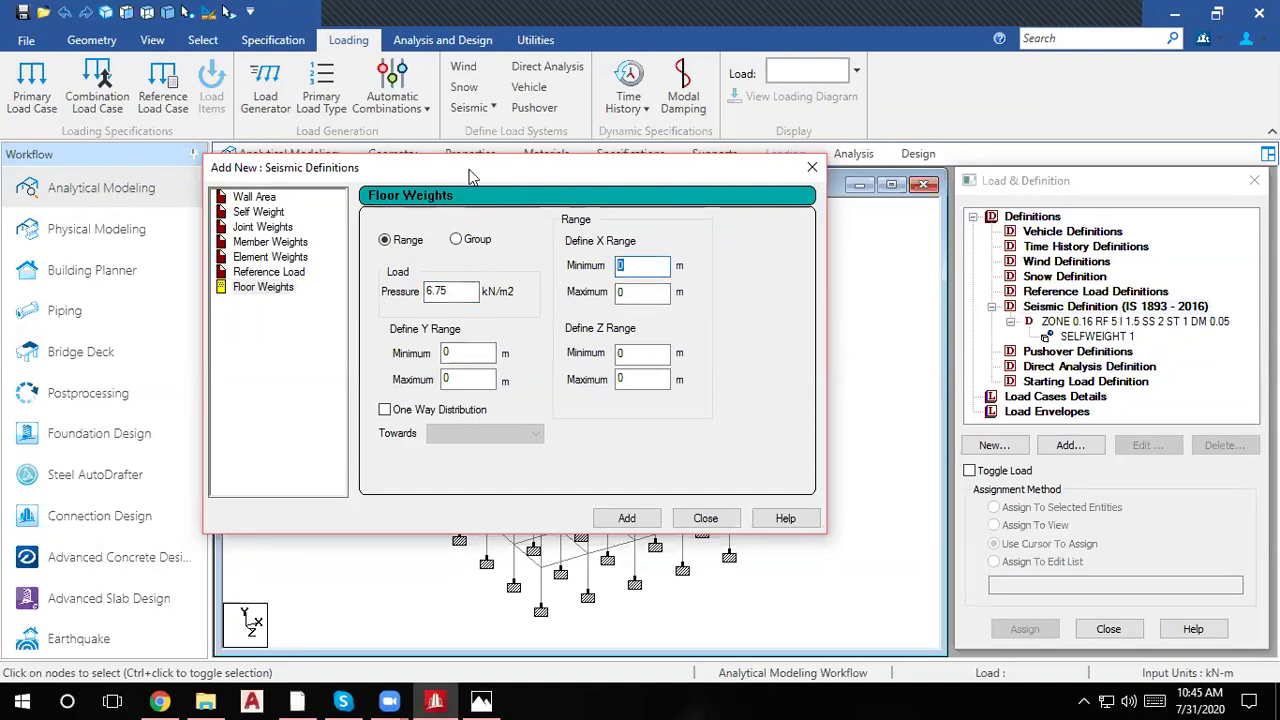
# Step: Set the floor weight's Y range from a minimum of 3 m to a maximum of 18 m
pyautogui.moveTo(477, 175); pyautogui.dragTo(870, 61)
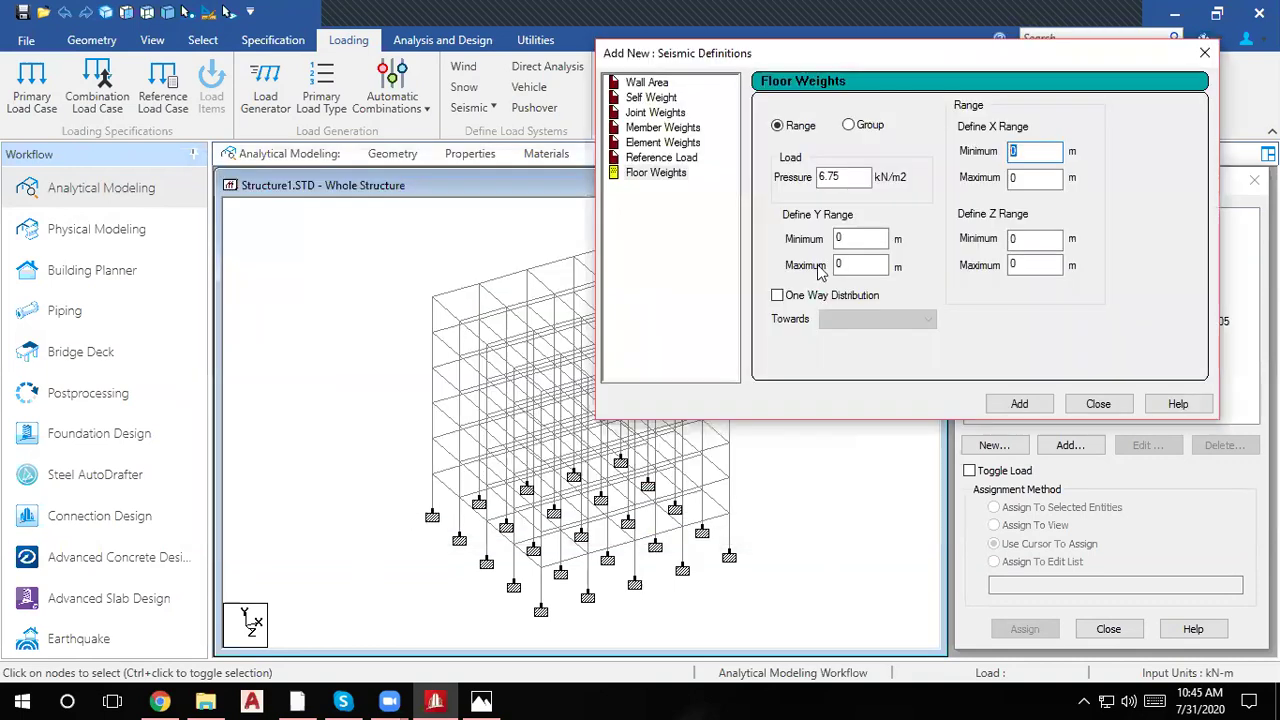
pyautogui.click(856, 238)
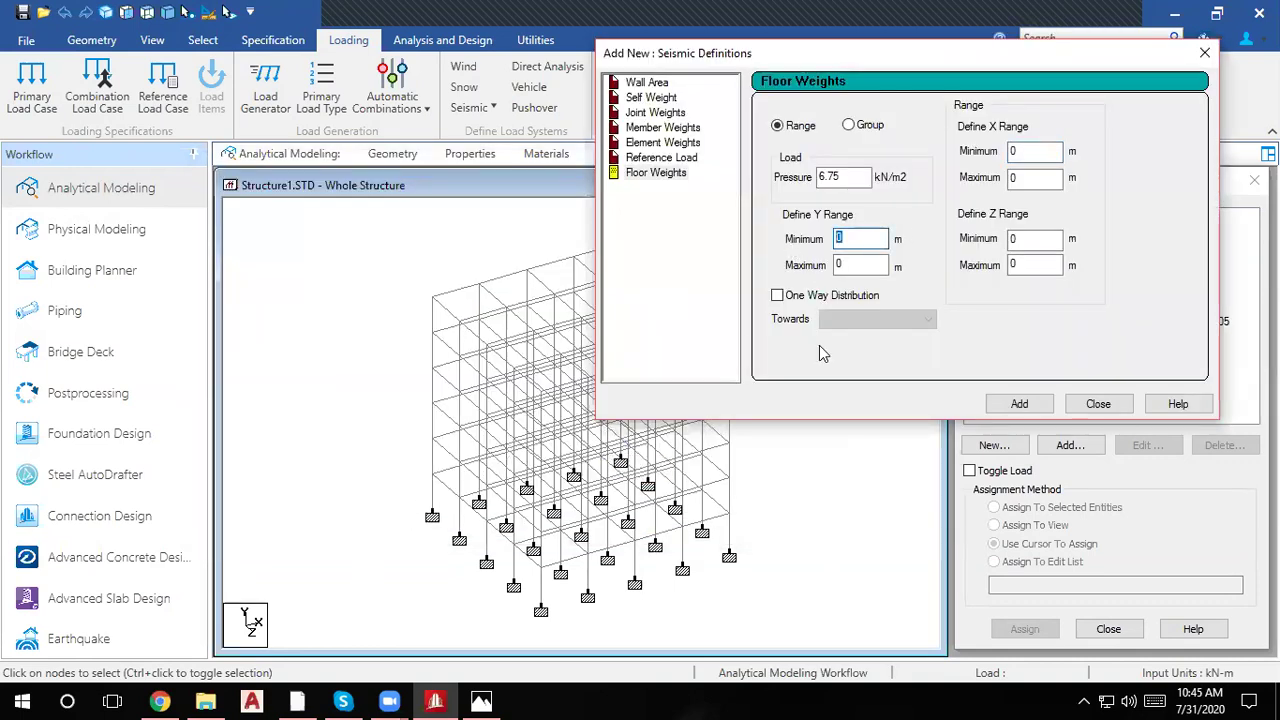
pyautogui.write('3')
pyautogui.click(855, 262)
pyautogui.press('BackSpace')
pyautogui.write('18')
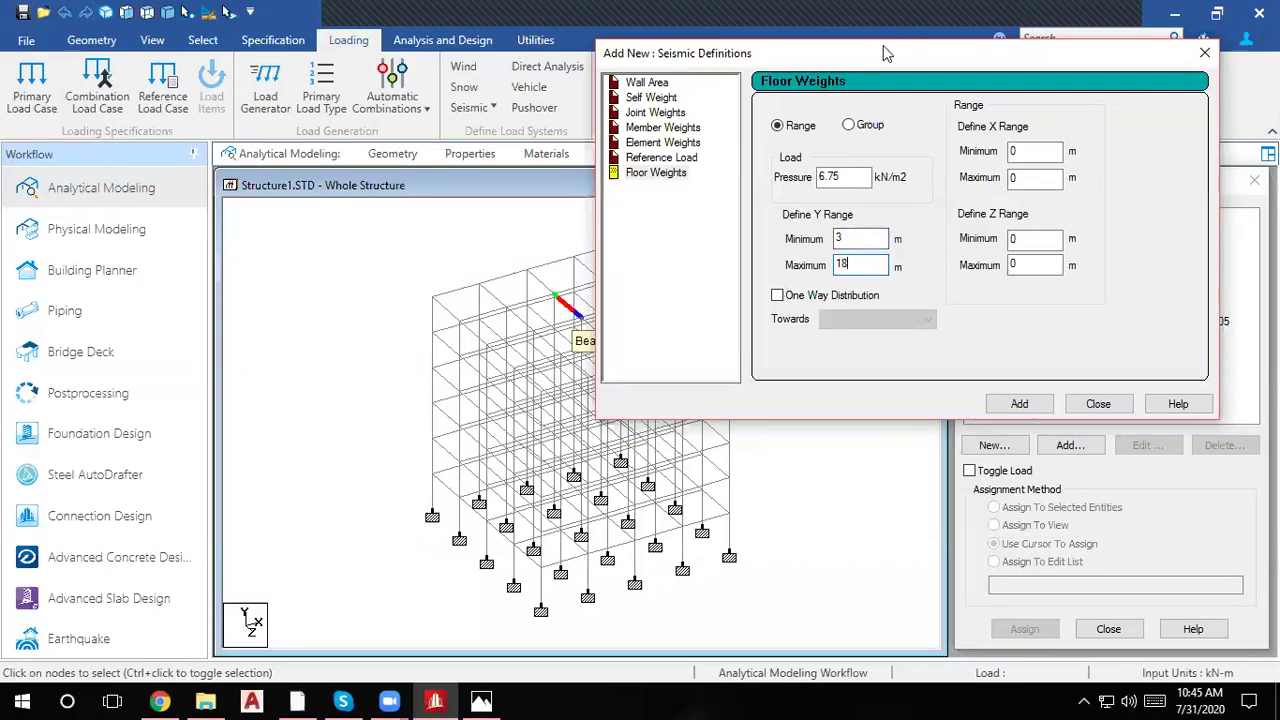
# Step: Add the floor weight to the seismic definition and close the seismic definitions dialog
pyautogui.moveTo(879, 45); pyautogui.dragTo(536, 49)
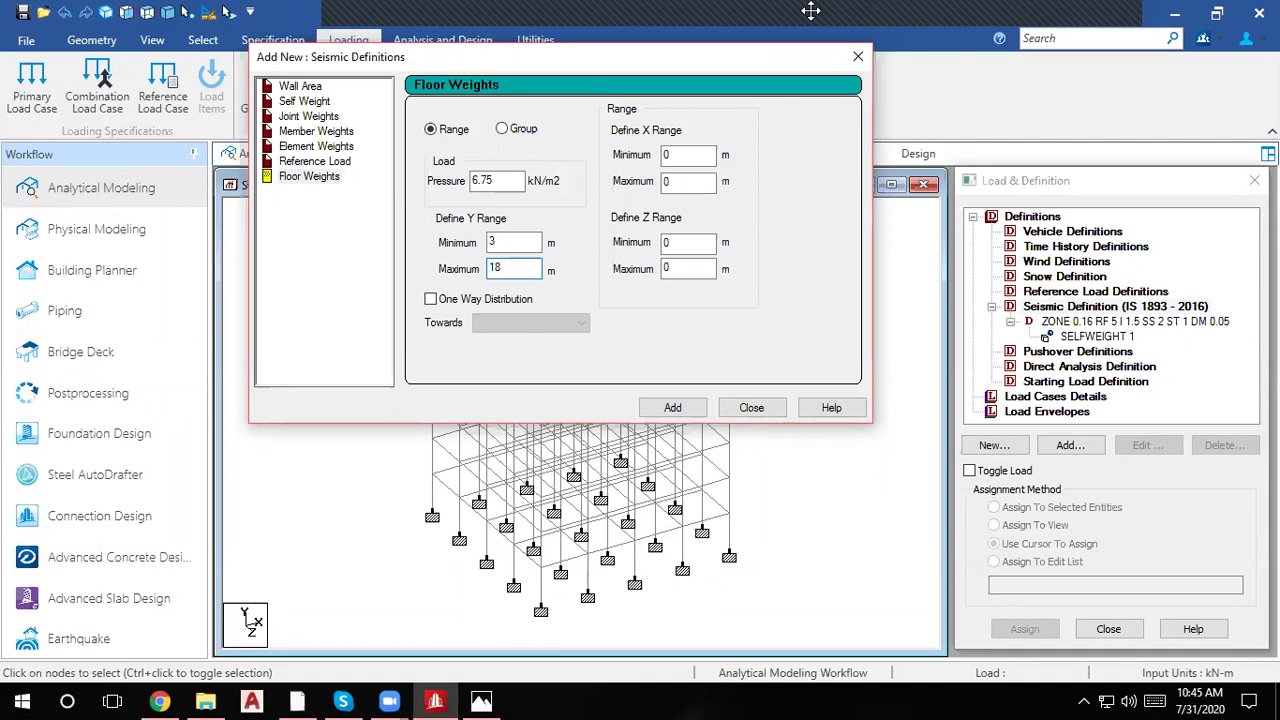
pyautogui.moveTo(810, 11); pyautogui.dragTo(1063, 90)
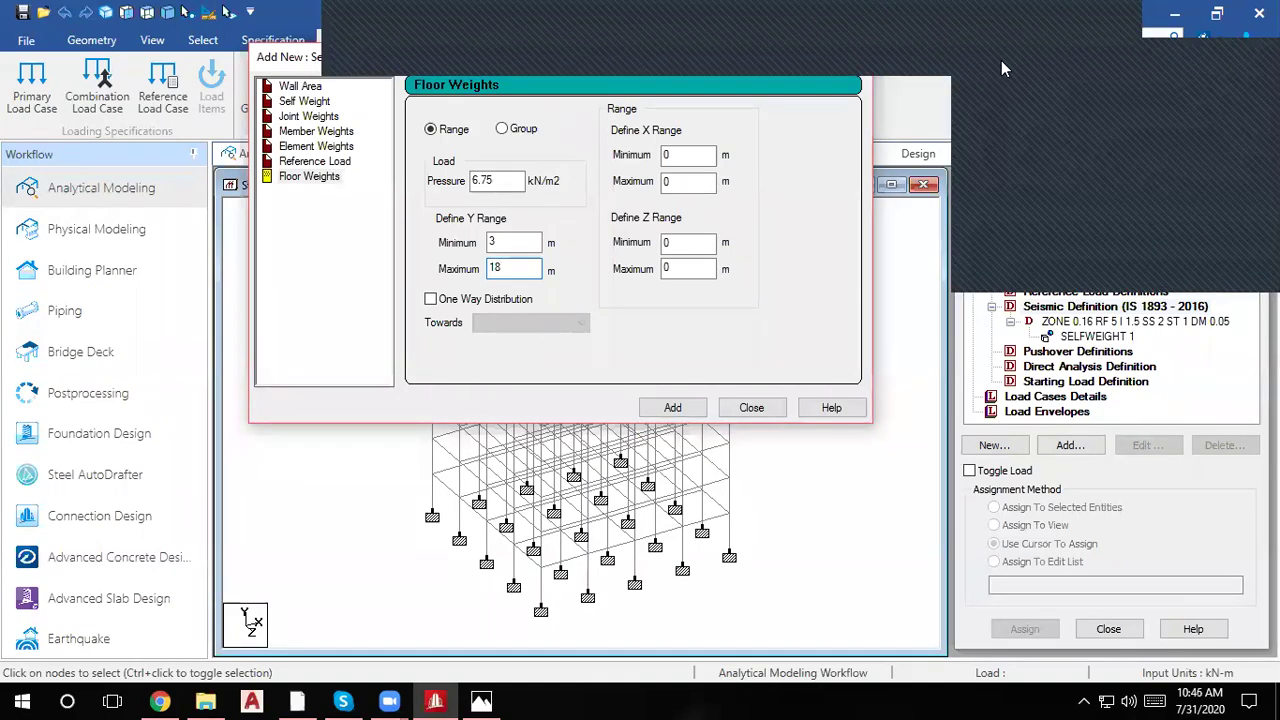
pyautogui.click(435, 700)
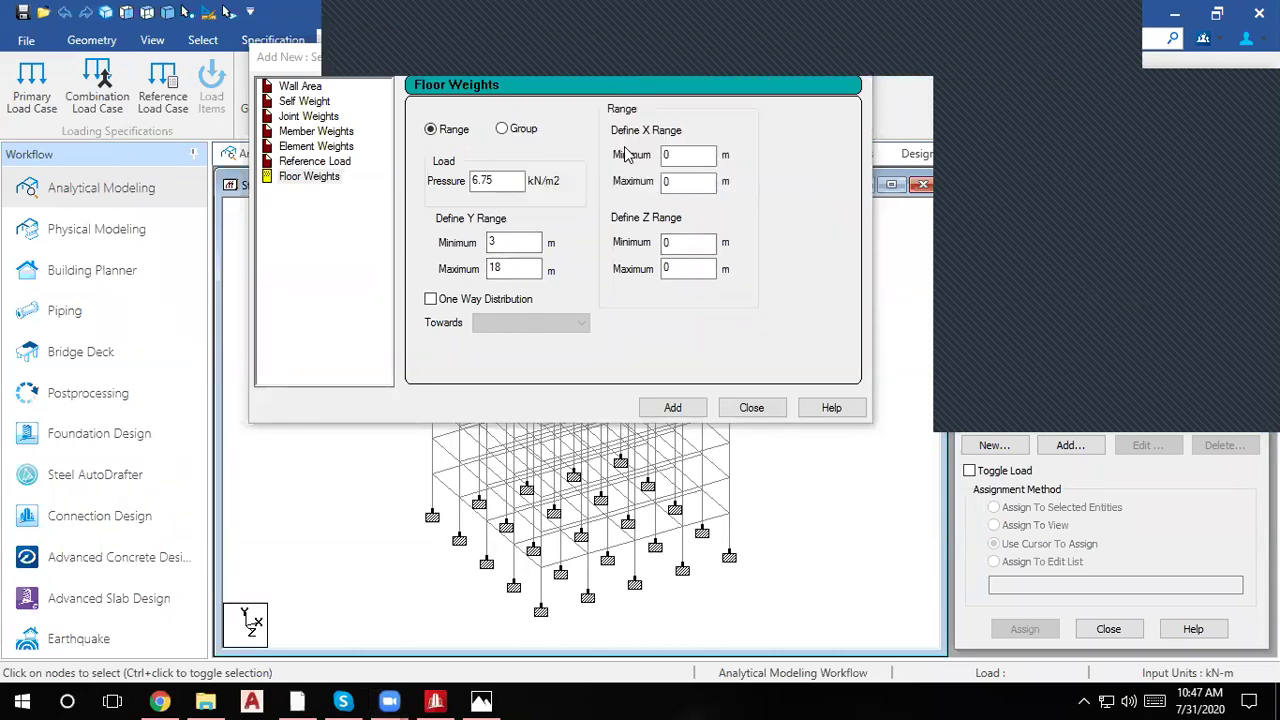
pyautogui.moveTo(501, 182); pyautogui.dragTo(454, 180)
pyautogui.click(527, 180)
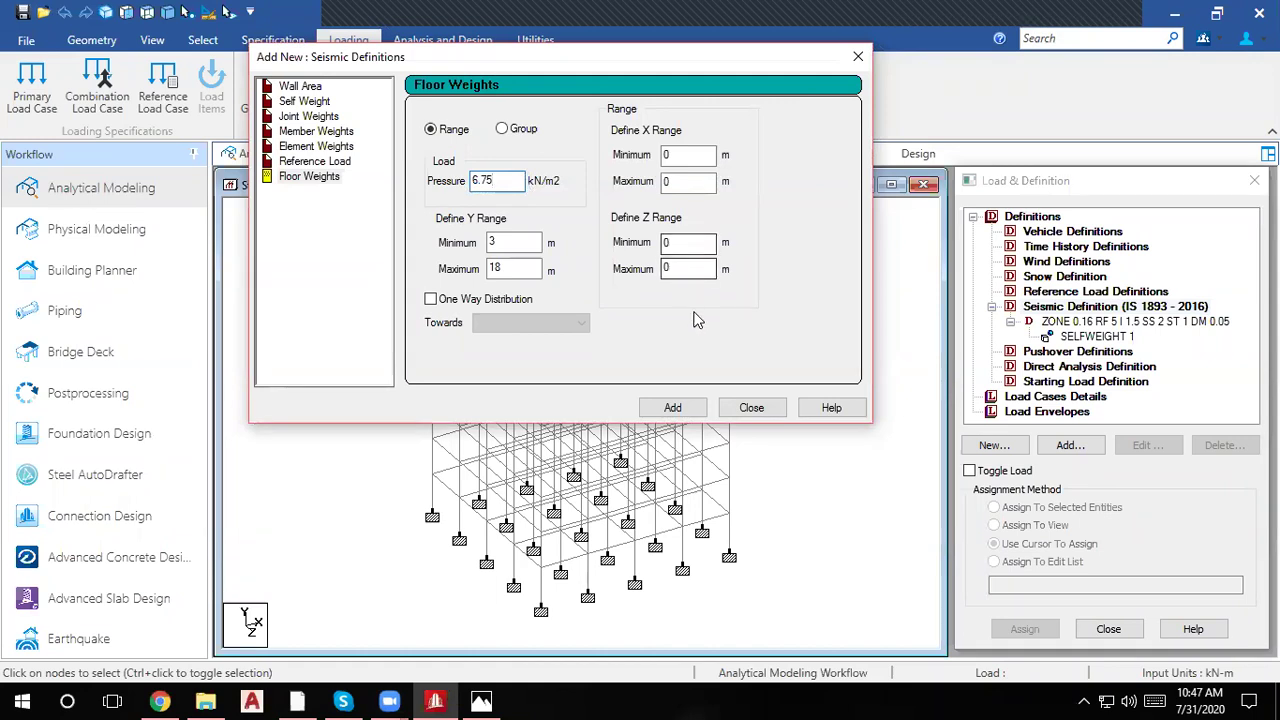
pyautogui.click(673, 408)
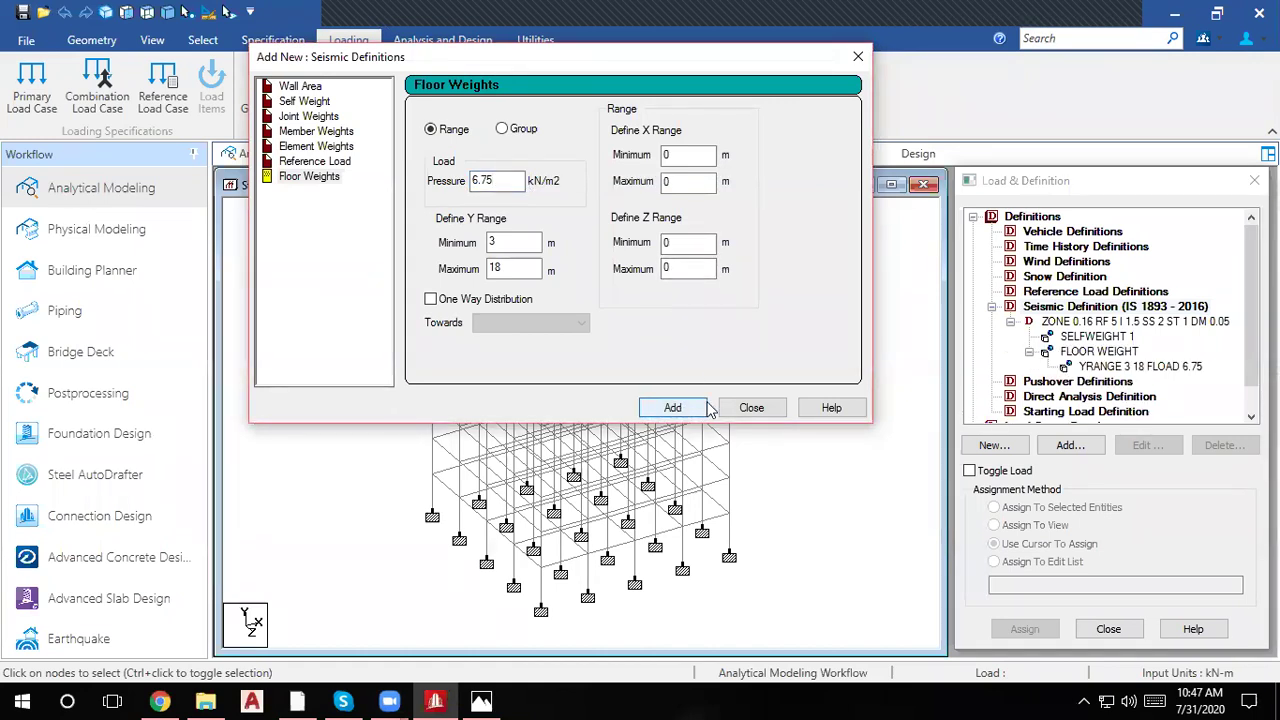
pyautogui.click(751, 408)
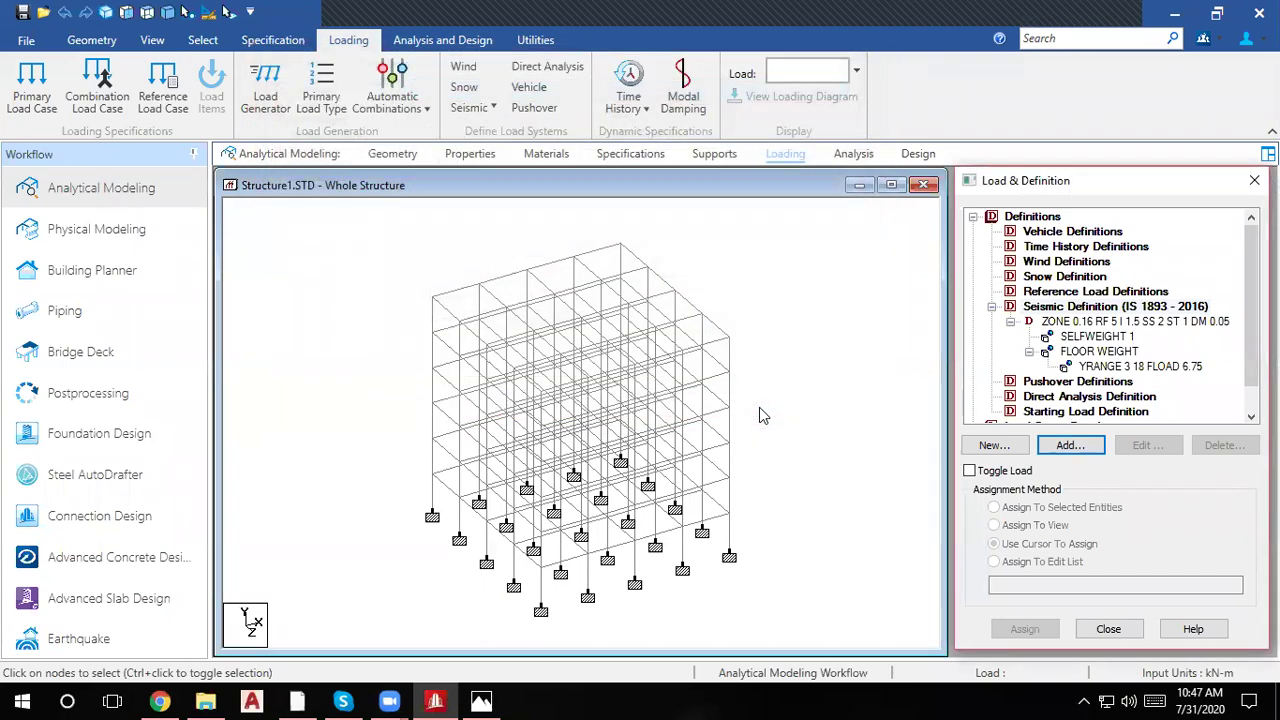